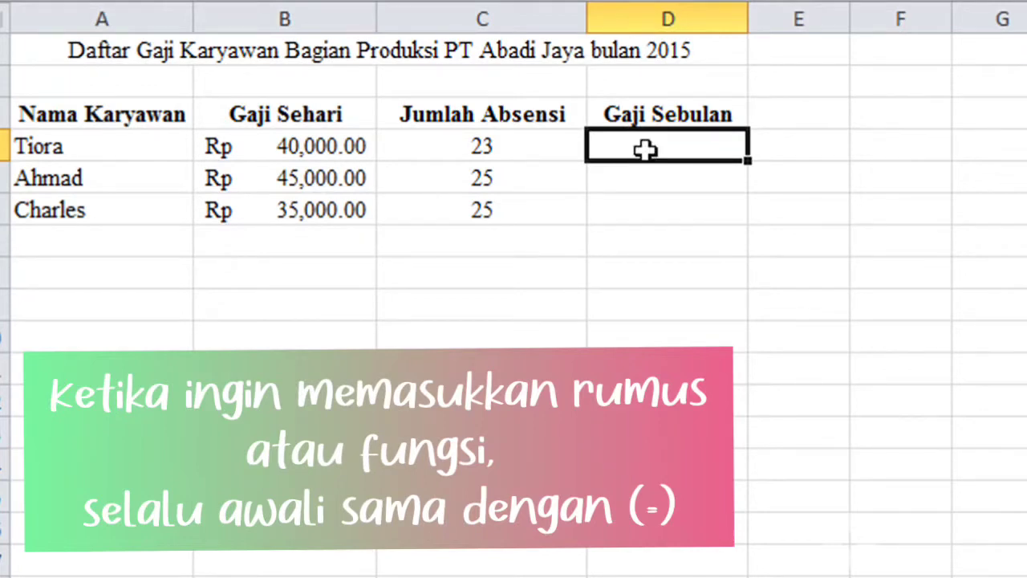
Calculate the first employee's monthly salary in D4 with the formula =B4*C4.
{"action": "type", "text": "="}
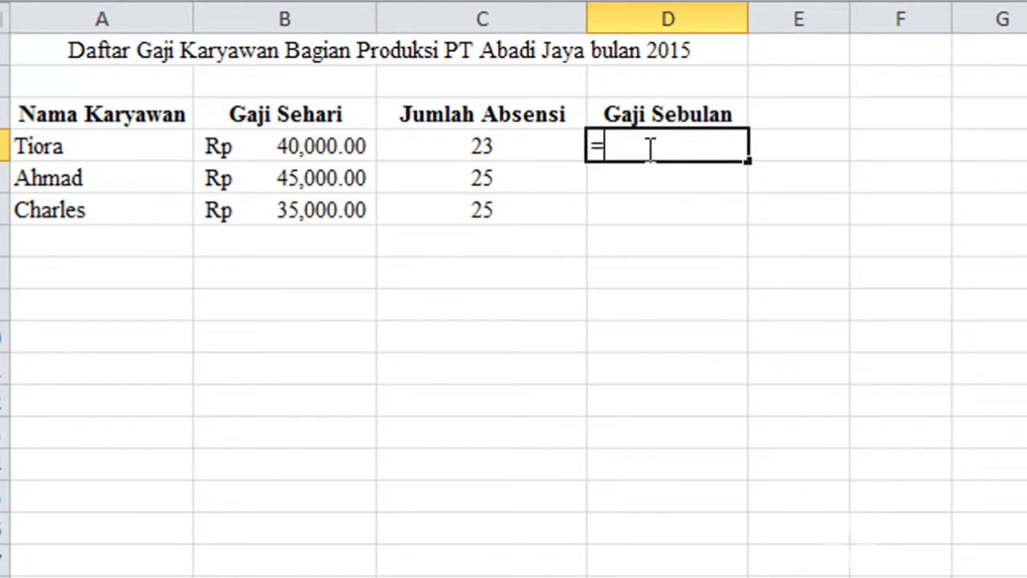
{"action": "left_click", "coordinate": [350, 151]}
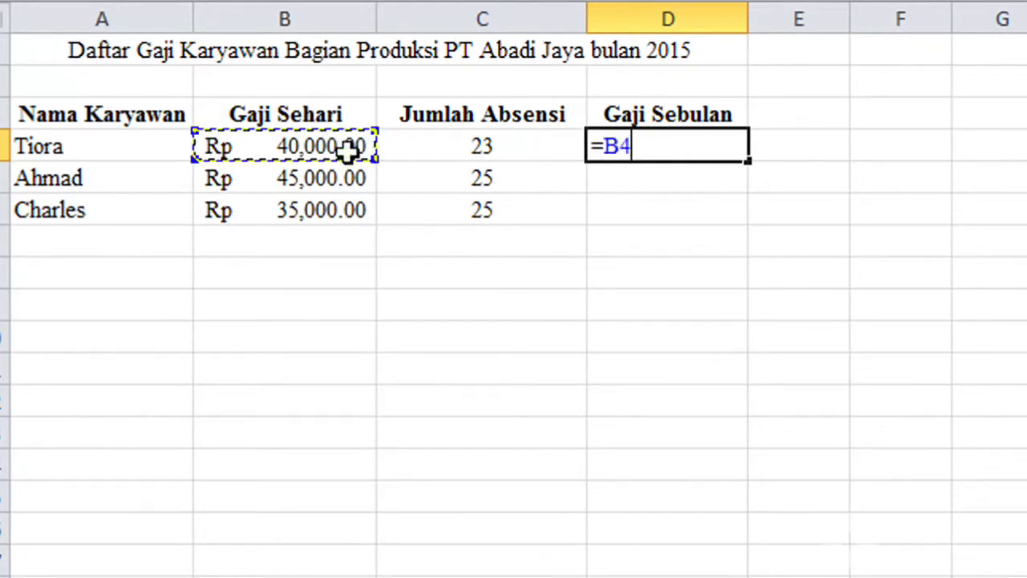
{"action": "type", "text": "*"}
{"action": "left_click", "coordinate": [438, 147]}
{"action": "key", "text": "Return"}
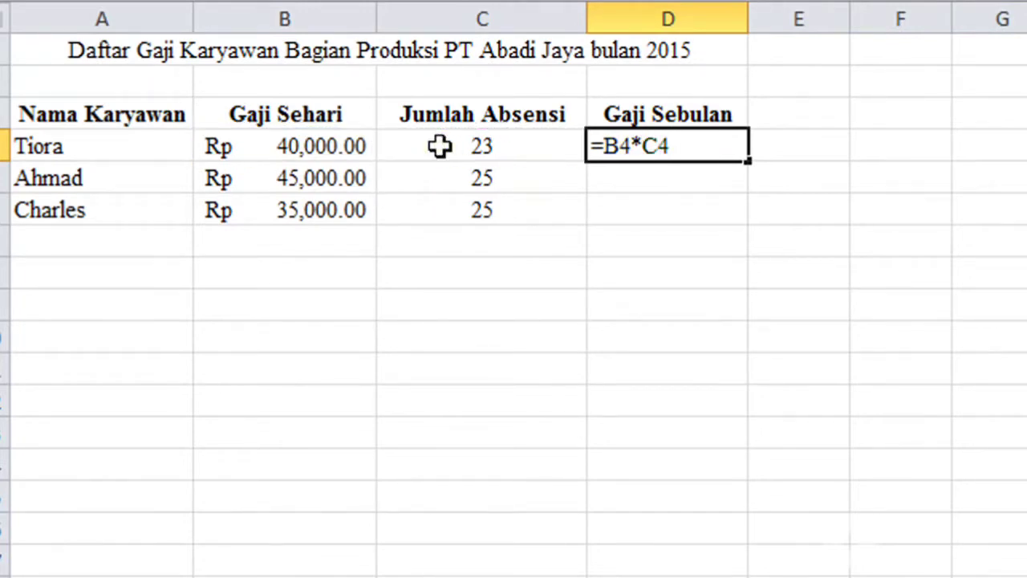
Format the whole Gaji Sebulan column D as accounting currency in Indonesian rupiah (Rp).
{"action": "left_click", "coordinate": [631, 152]}
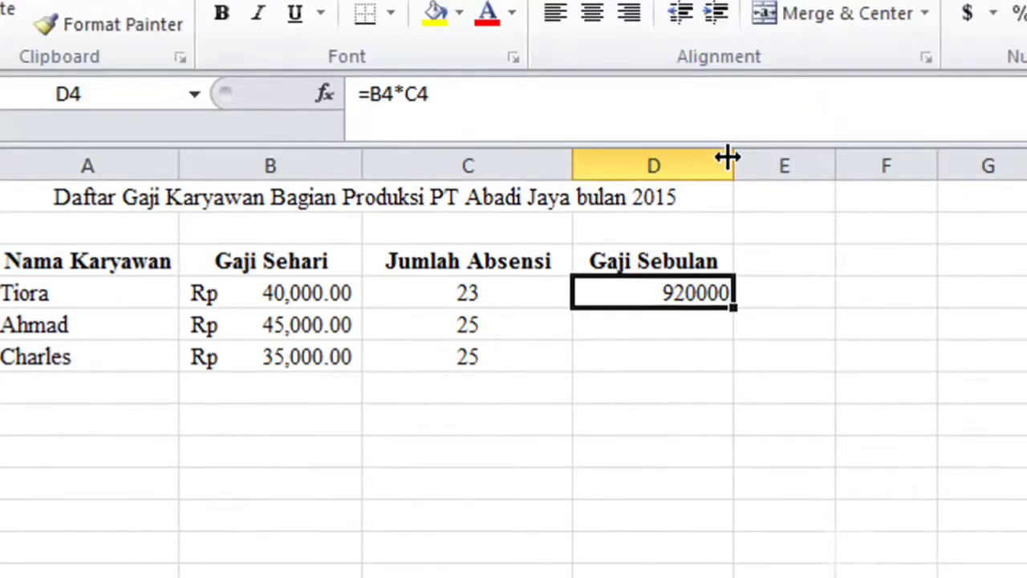
{"action": "left_click", "coordinate": [686, 146]}
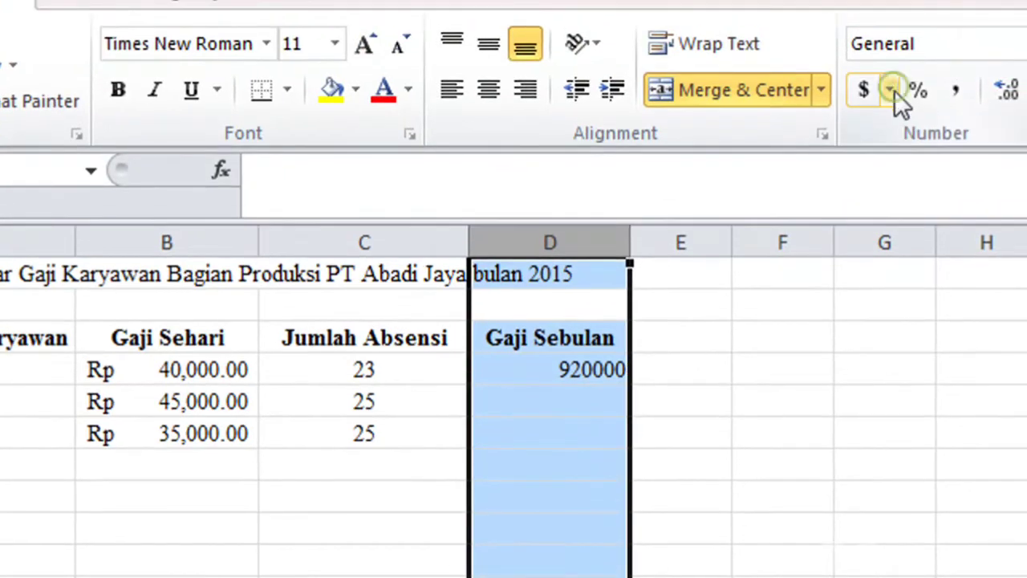
{"action": "left_click", "coordinate": [890, 72]}
{"action": "left_click", "coordinate": [907, 163]}
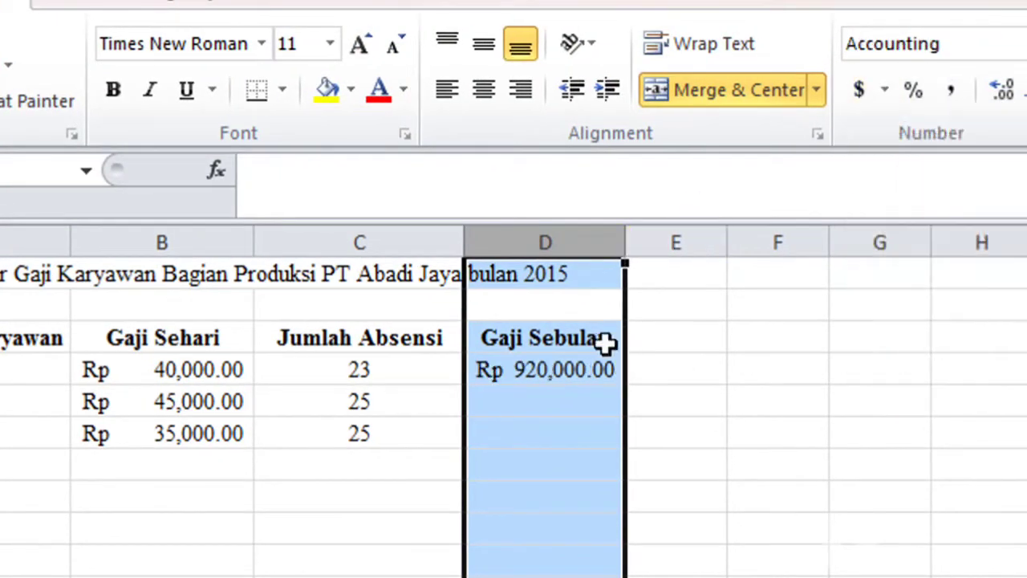
Fill the D4 formula down to D6 and widen column D so the amounts fit.
{"action": "left_click", "coordinate": [590, 365]}
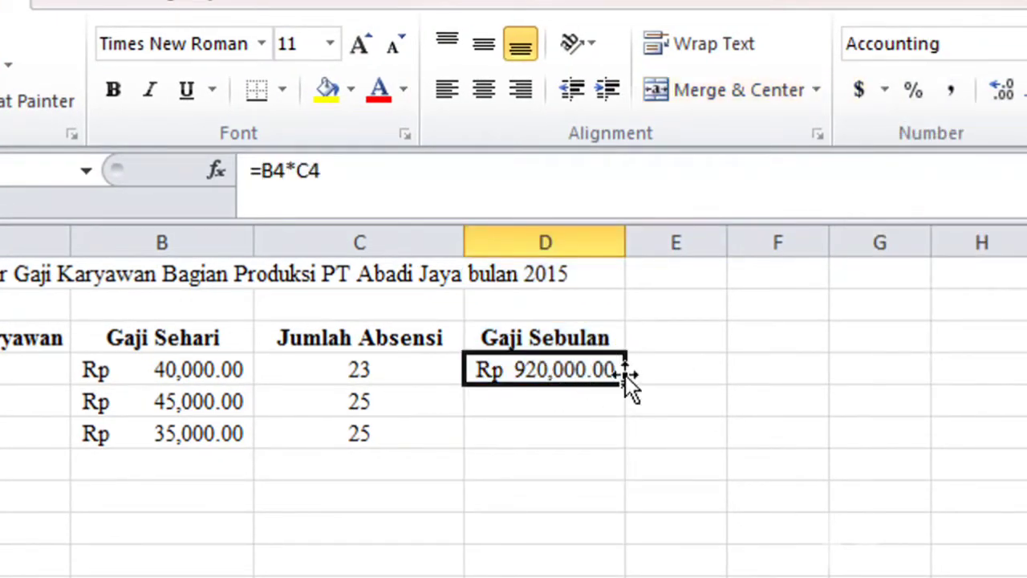
{"action": "left_click_drag", "start_coordinate": [632, 385], "coordinate": [626, 446]}
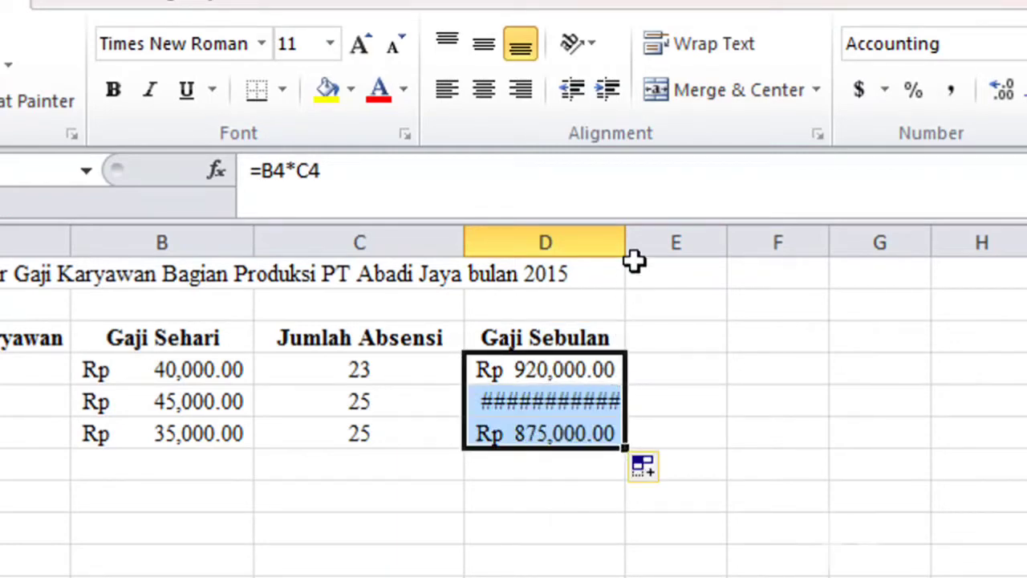
{"action": "left_click_drag", "start_coordinate": [627, 242], "coordinate": [665, 243]}
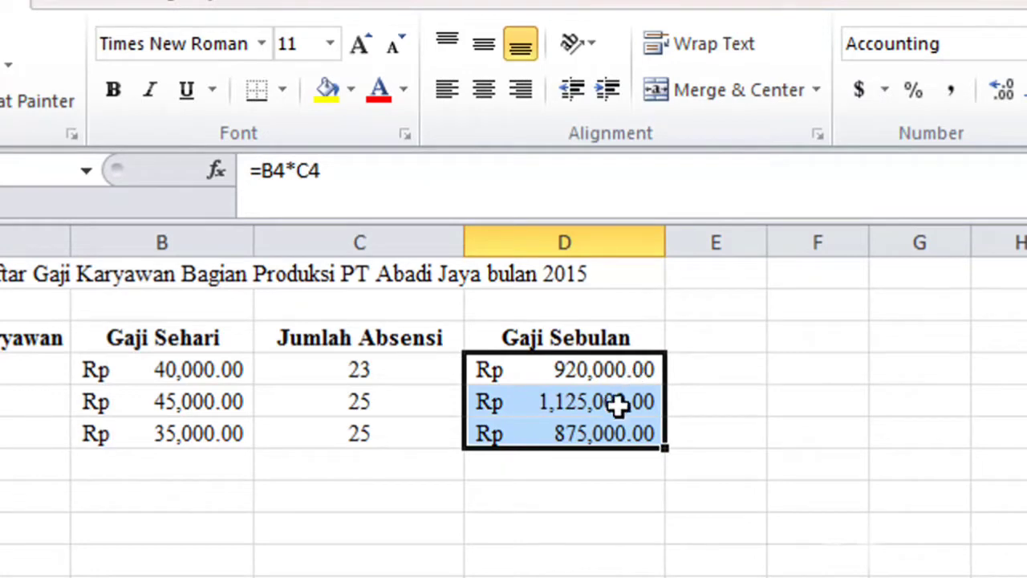
Review the Gaji Sebulan results and formulas in D4:D6 against each employee in column A.
{"action": "left_click", "coordinate": [618, 403]}
{"action": "left_click", "coordinate": [640, 438]}
{"action": "left_click", "coordinate": [639, 454]}
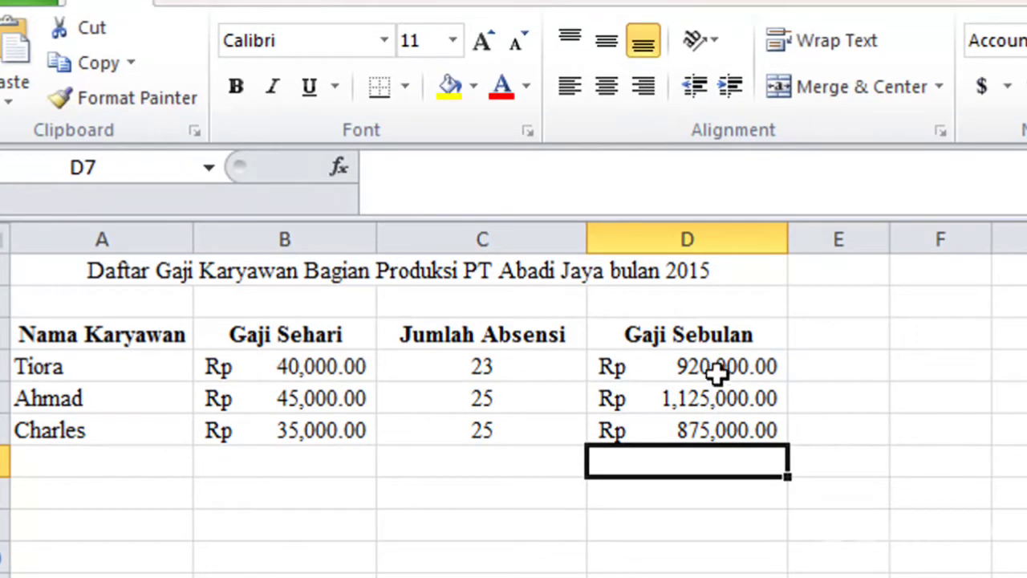
{"action": "left_click_drag", "start_coordinate": [718, 340], "coordinate": [691, 437]}
{"action": "left_click", "coordinate": [688, 436]}
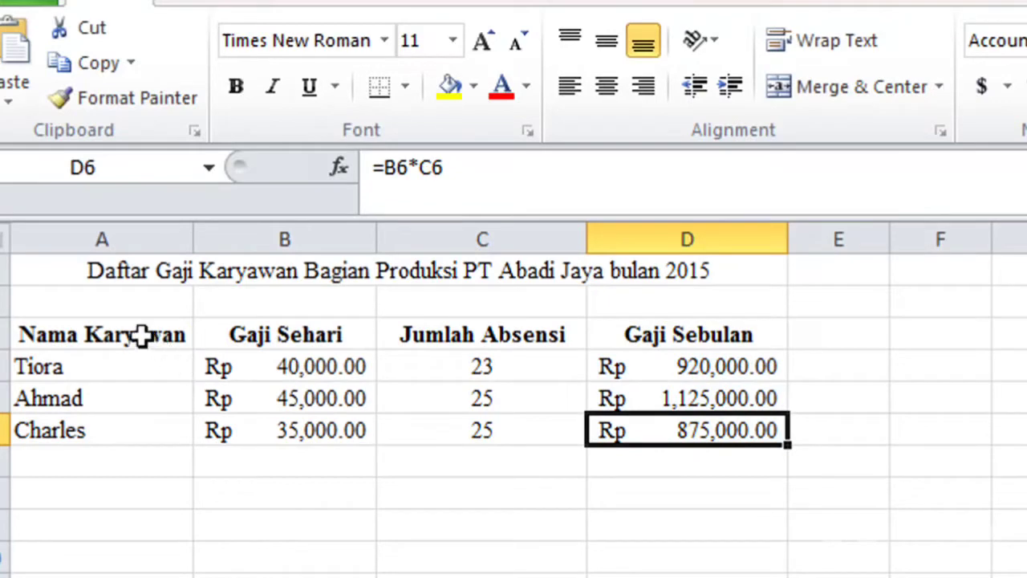
{"action": "left_click", "coordinate": [89, 362]}
{"action": "left_click", "coordinate": [614, 368]}
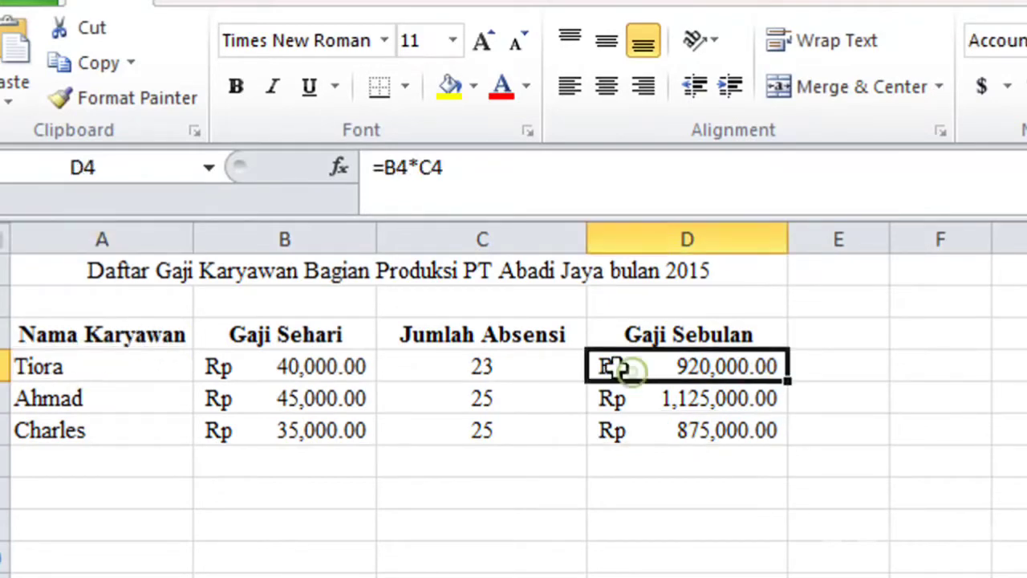
{"action": "left_click", "coordinate": [149, 399]}
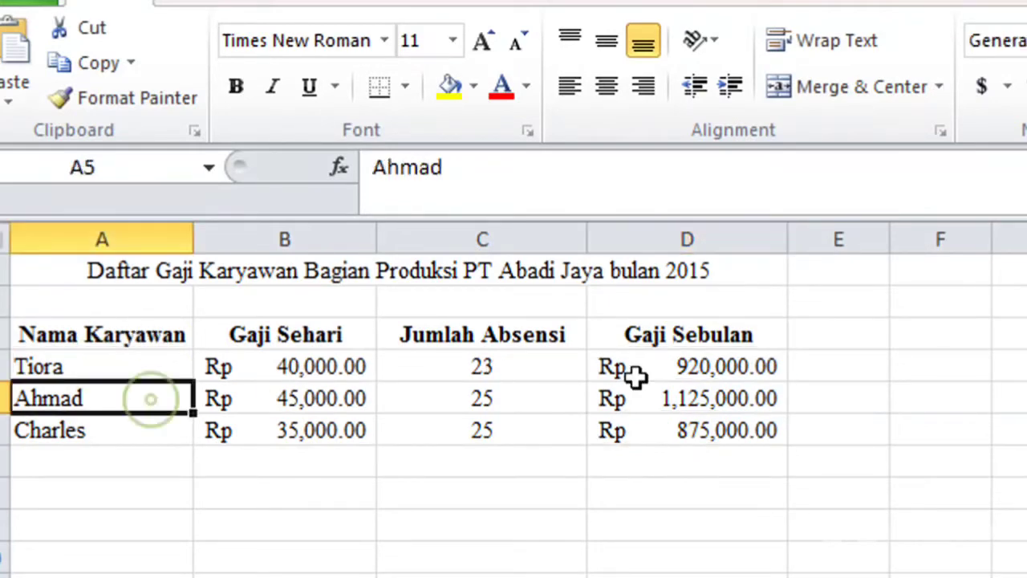
{"action": "left_click", "coordinate": [711, 404]}
{"action": "left_click", "coordinate": [145, 435]}
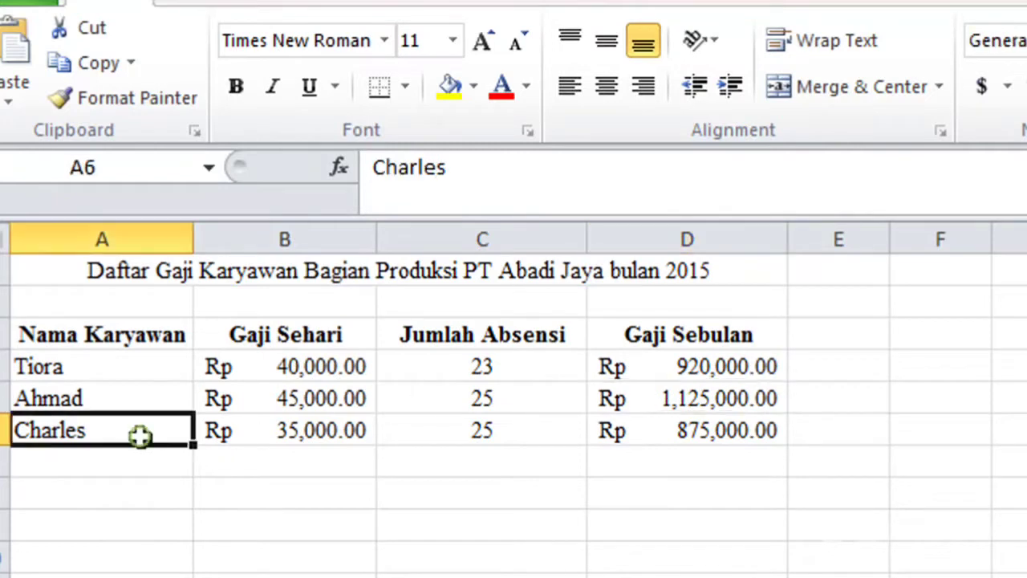
{"action": "left_click", "coordinate": [755, 434]}
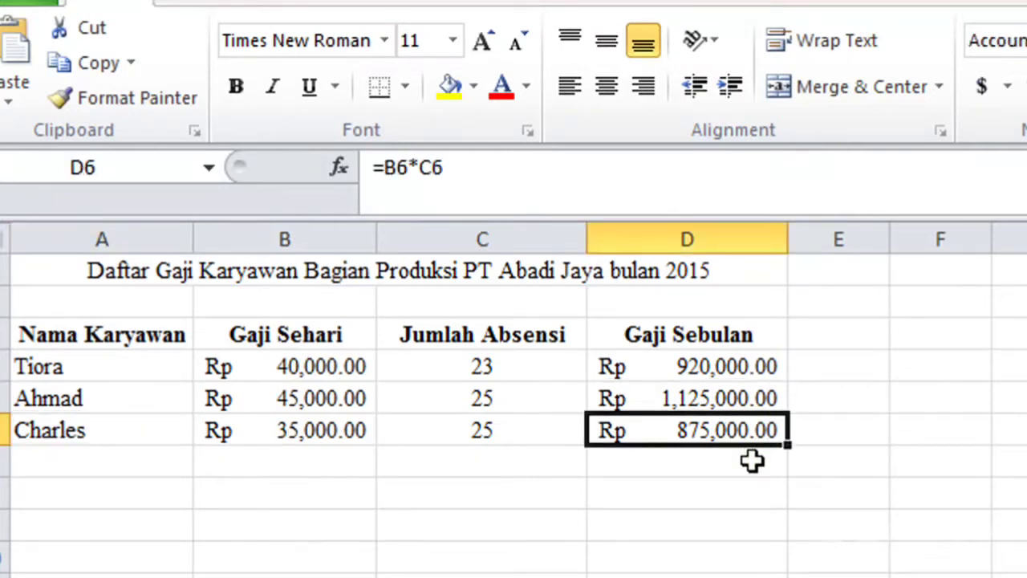
{"action": "left_click", "coordinate": [753, 459]}
Make the monthly salary amounts in D4:D6 bold.
{"action": "left_click_drag", "start_coordinate": [706, 365], "coordinate": [738, 430]}
{"action": "key", "text": "ctrl+b"}
{"action": "left_click", "coordinate": [854, 366]}
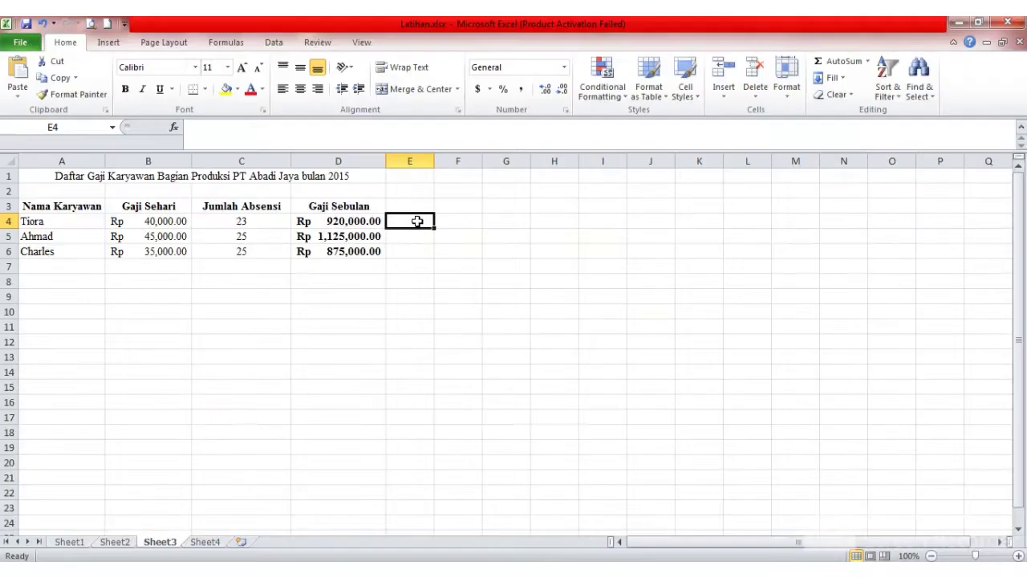
{"action": "left_click", "coordinate": [344, 222]}
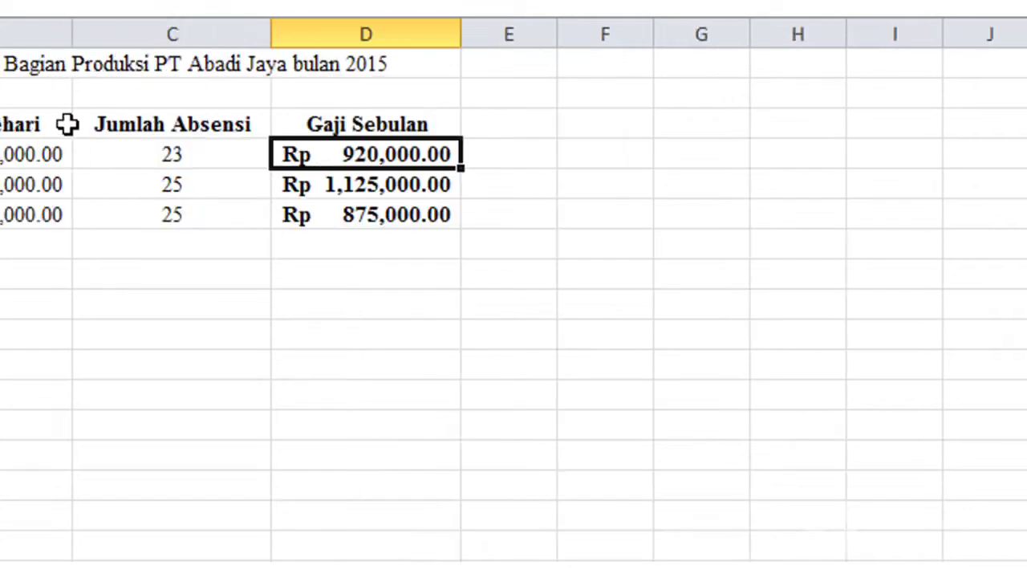
{"action": "left_click", "coordinate": [820, 169]}
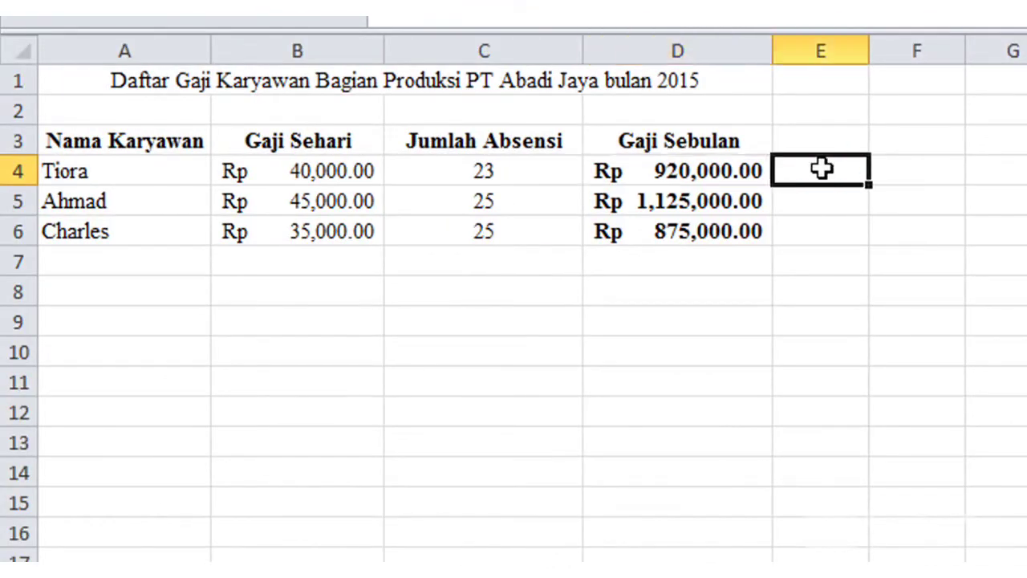
{"action": "type", "text": "="}
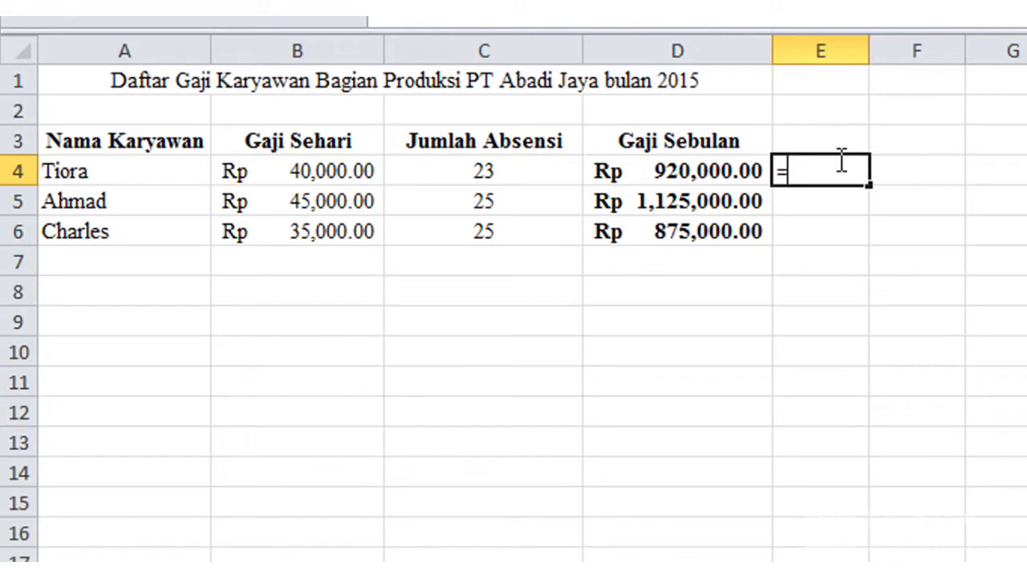
Enter the column heading Pajak in cell E3, beside Gaji Sebulan.
{"action": "left_click", "coordinate": [835, 147]}
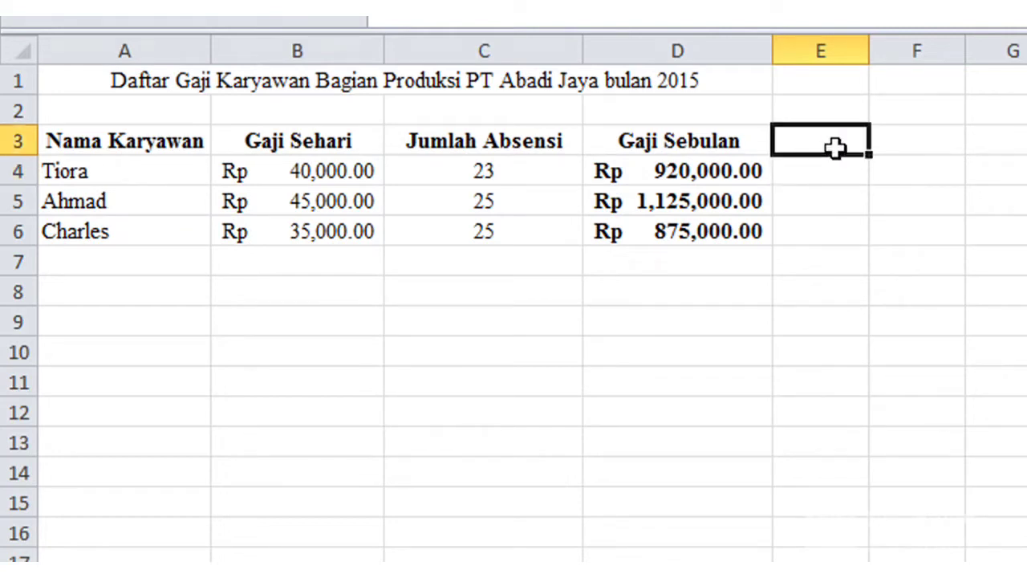
{"action": "type", "text": "pAJAK"}
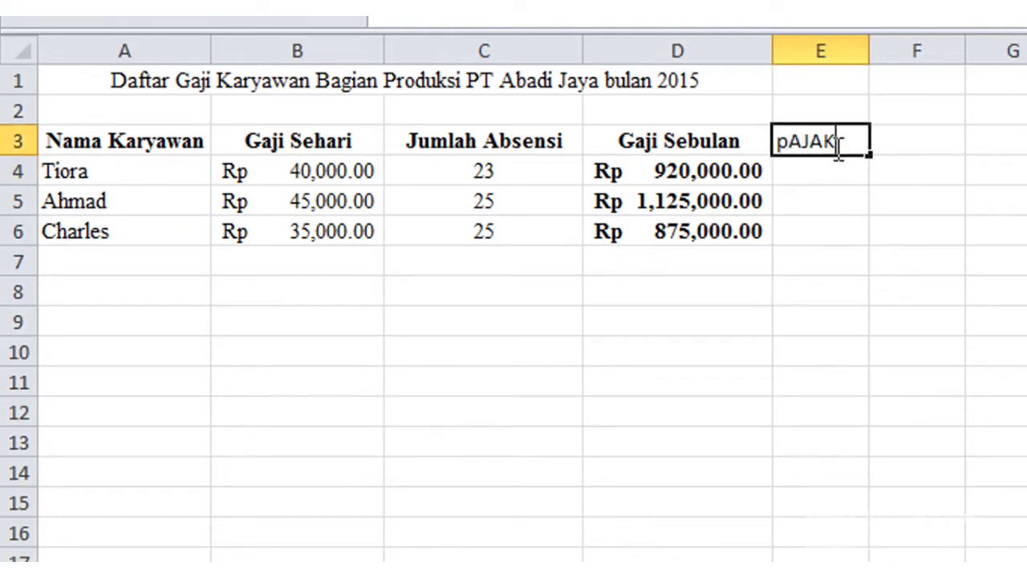
{"action": "key", "text": "Return"}
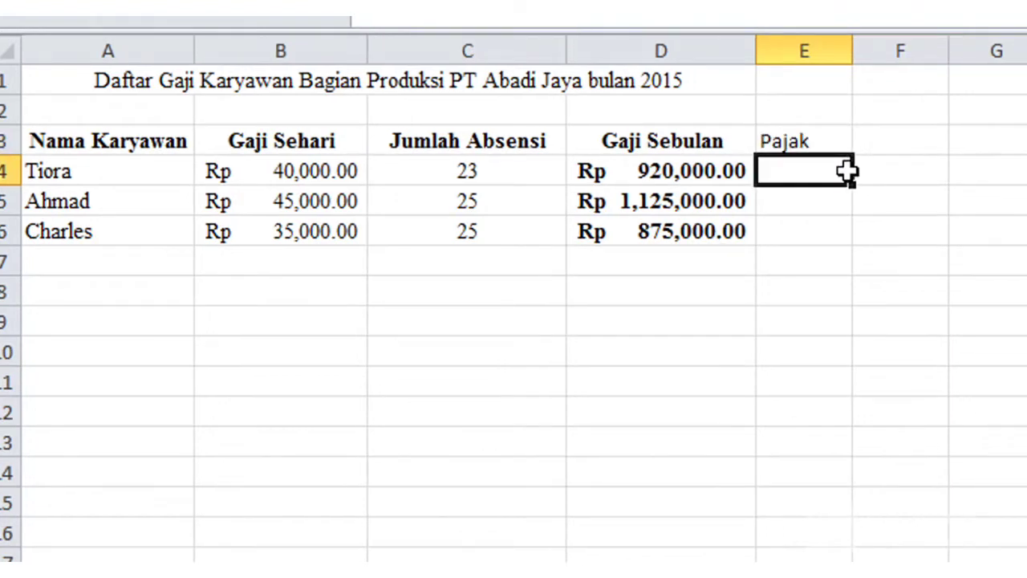
Replace the heading in E3 with Potongan.
{"action": "left_click", "coordinate": [838, 143]}
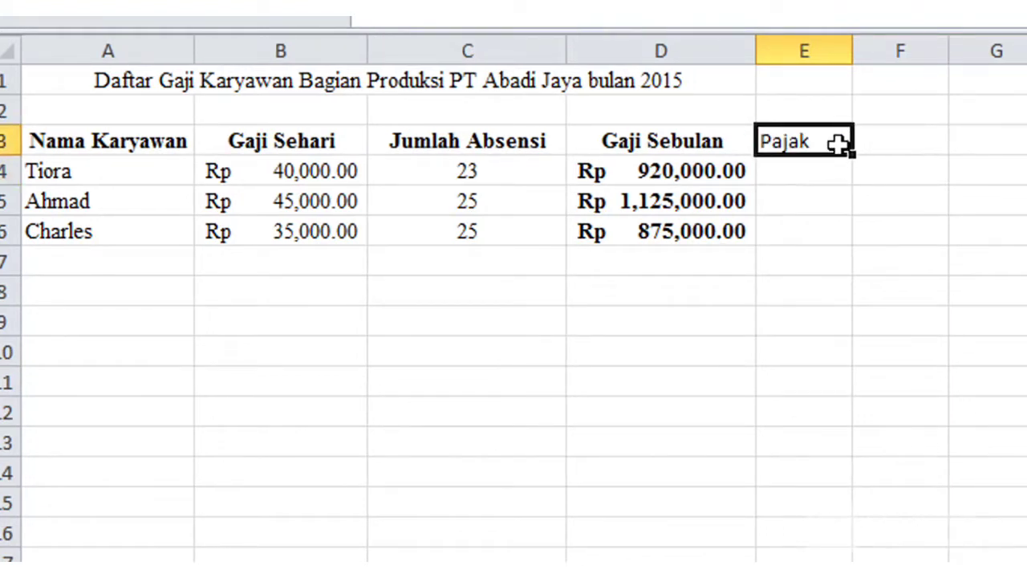
{"action": "type", "text": "Potongan"}
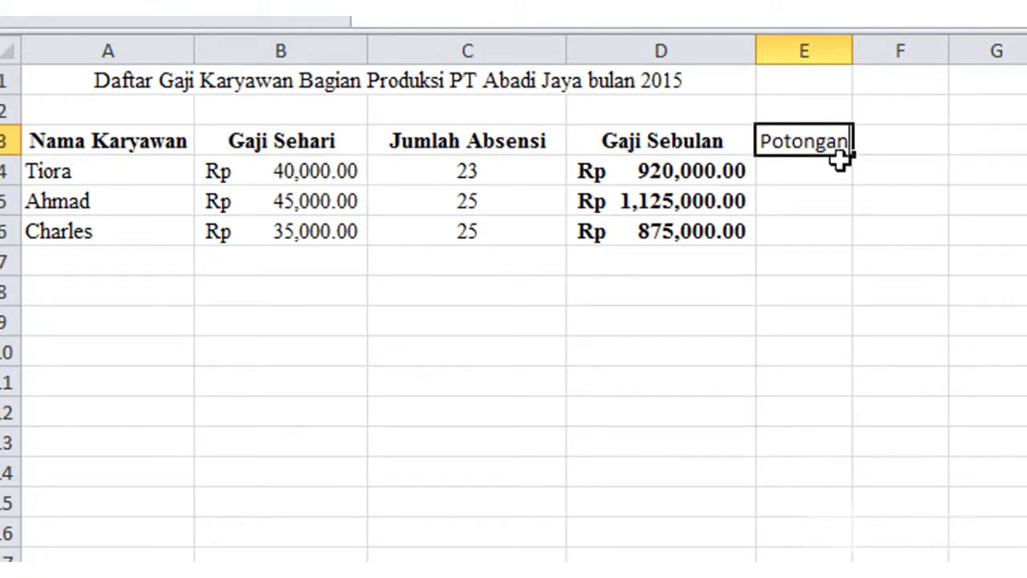
{"action": "left_click", "coordinate": [822, 171]}
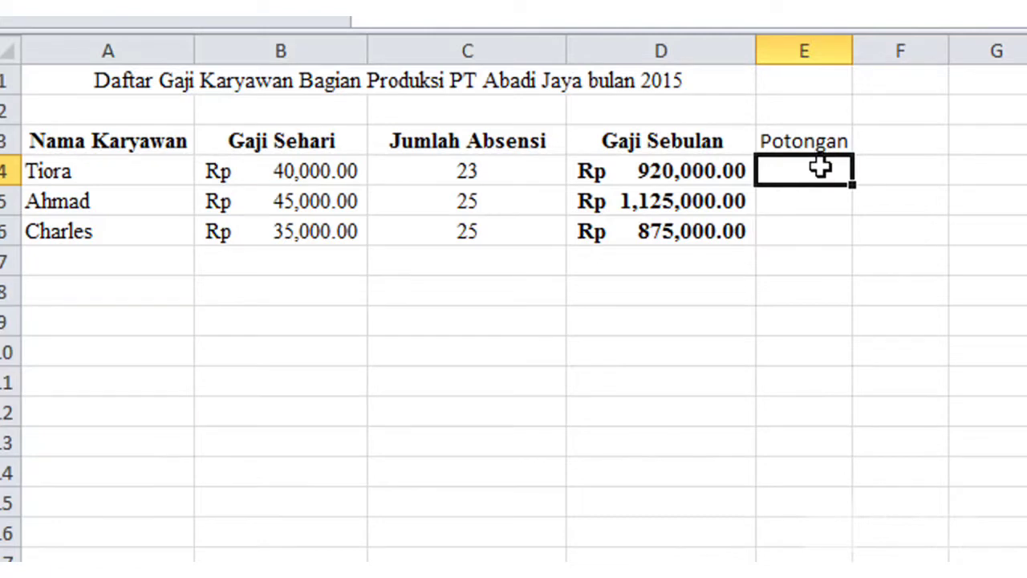
Calculate the first employee's deduction in E4 with the formula =2%*D4.
{"action": "type", "text": "=2%*"}
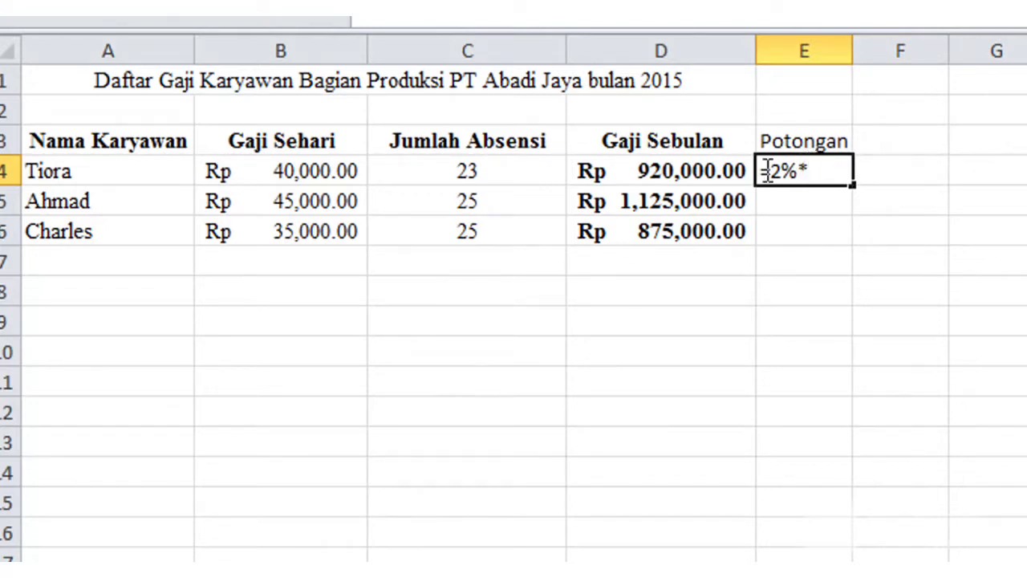
{"action": "left_click", "coordinate": [708, 165]}
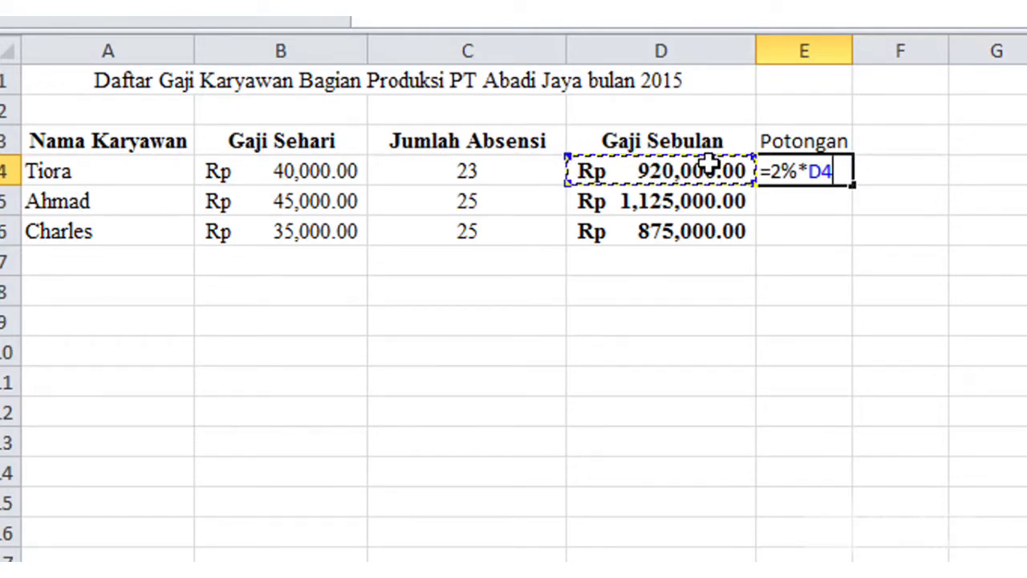
{"action": "key", "text": "Return"}
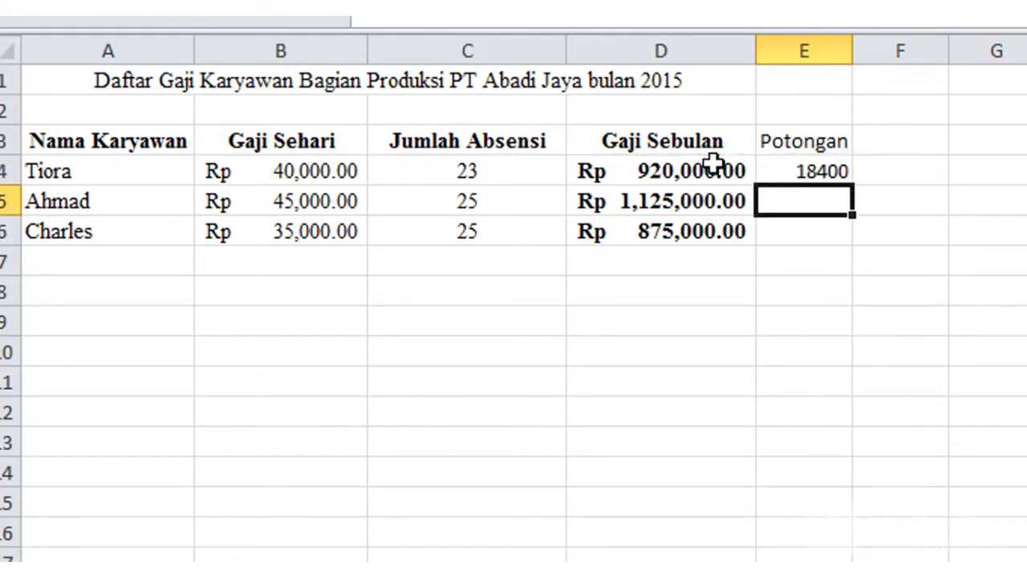
Format the whole Potongan column E as accounting currency in Indonesian rupiah (Rp).
{"action": "left_click", "coordinate": [766, 167]}
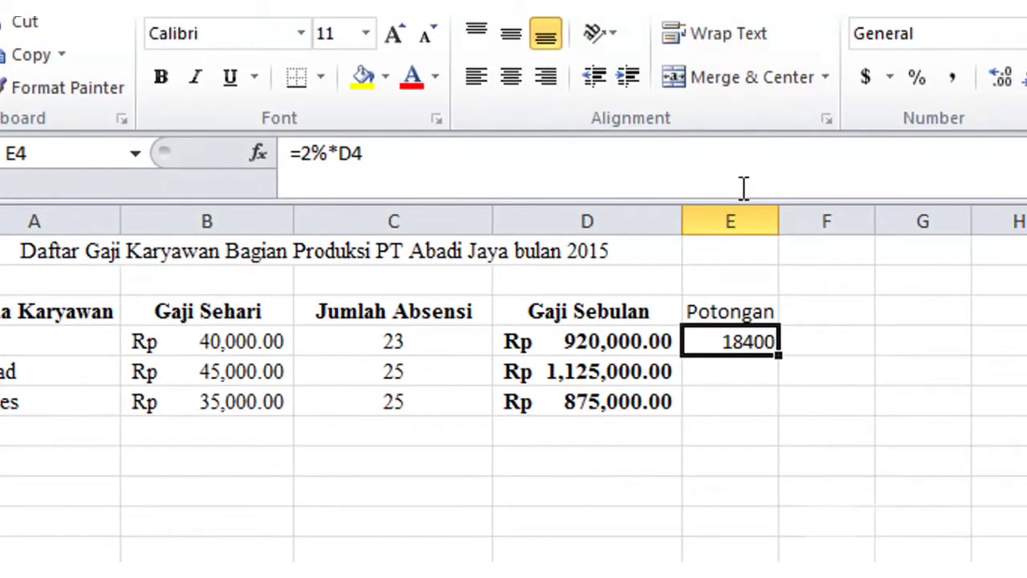
{"action": "left_click", "coordinate": [730, 218]}
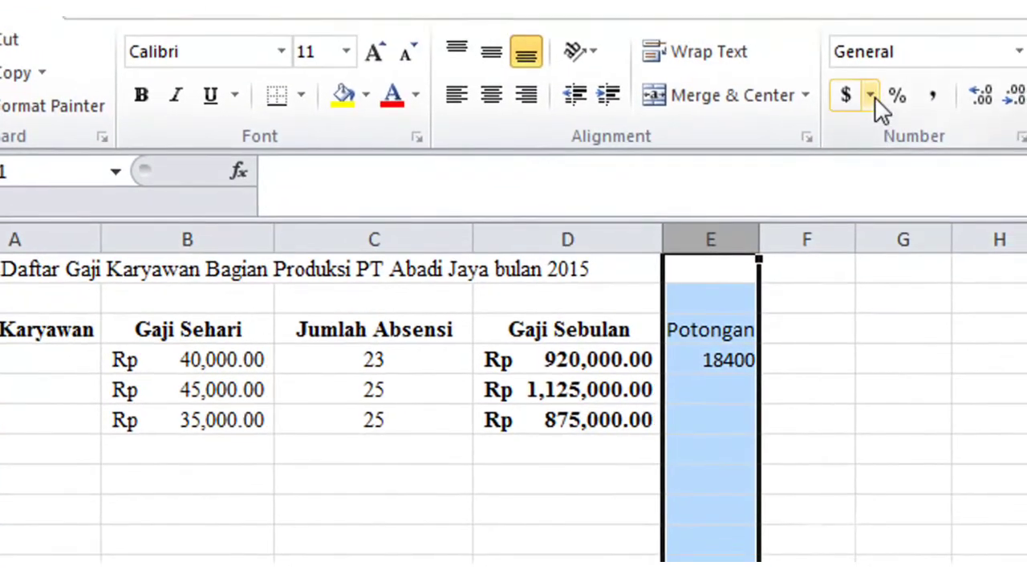
{"action": "left_click", "coordinate": [891, 76]}
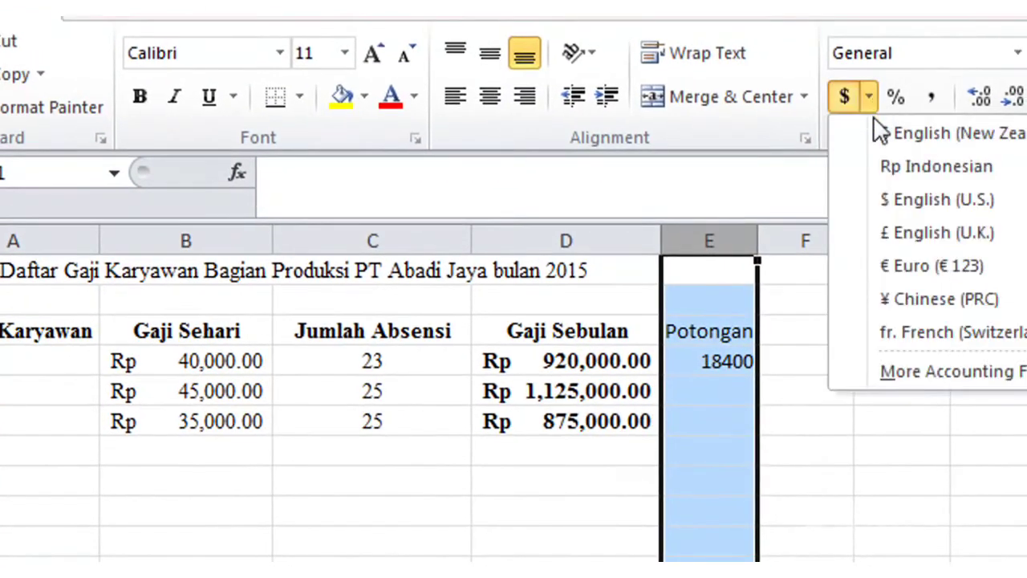
{"action": "left_click", "coordinate": [891, 166]}
Fill the deduction formula from E4 down to E6 for the remaining employees.
{"action": "left_click", "coordinate": [739, 362]}
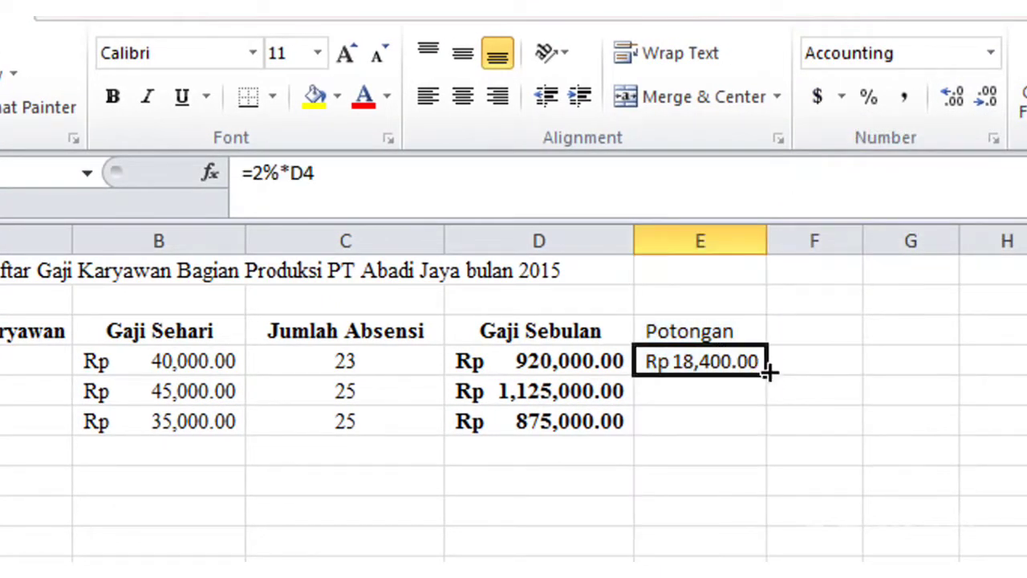
{"action": "left_click_drag", "start_coordinate": [768, 375], "coordinate": [764, 432]}
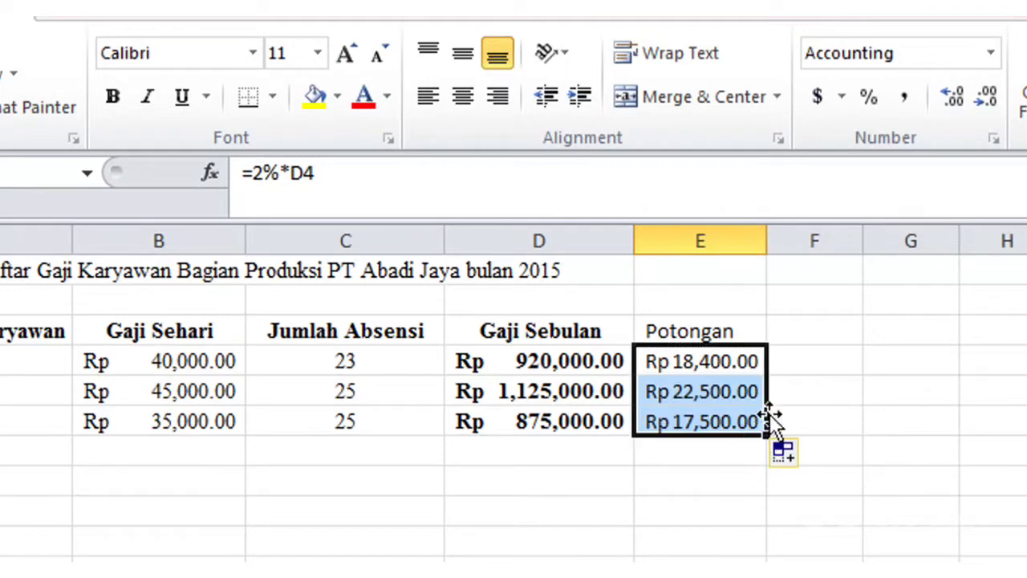
{"action": "left_click", "coordinate": [801, 379]}
Make the Potongan heading in E3 bold.
{"action": "left_click", "coordinate": [731, 350]}
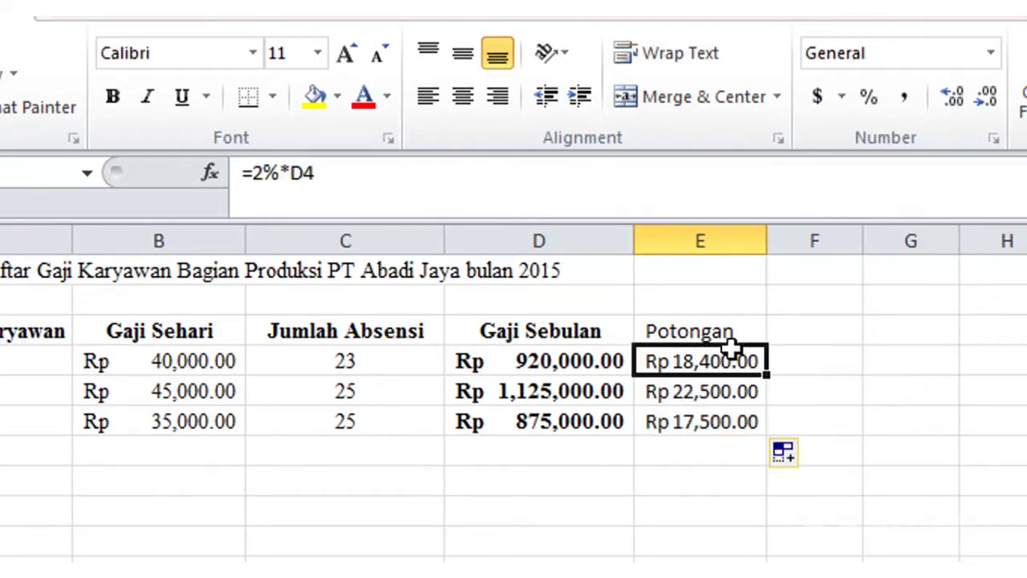
{"action": "left_click", "coordinate": [726, 331]}
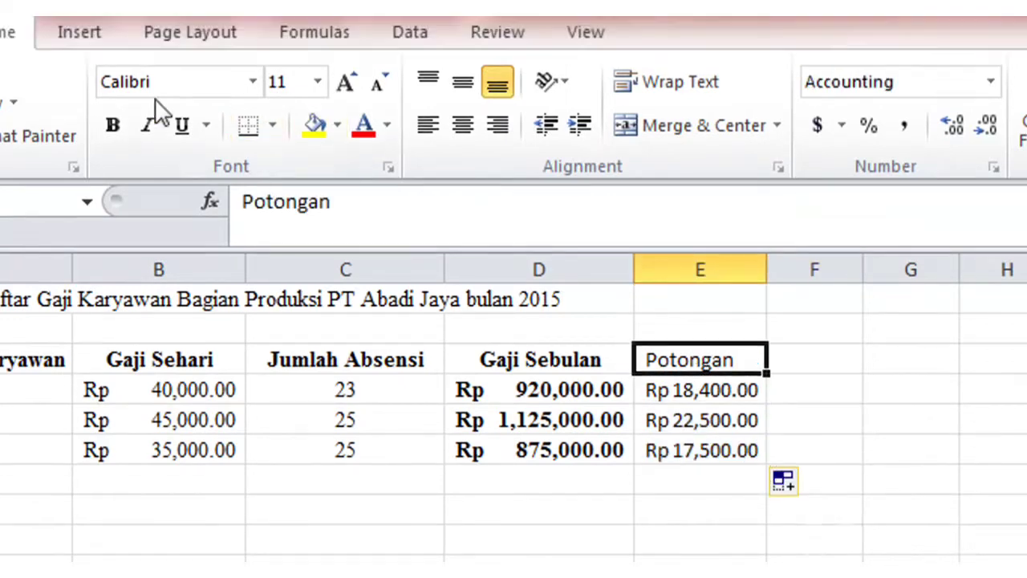
{"action": "left_click", "coordinate": [113, 97]}
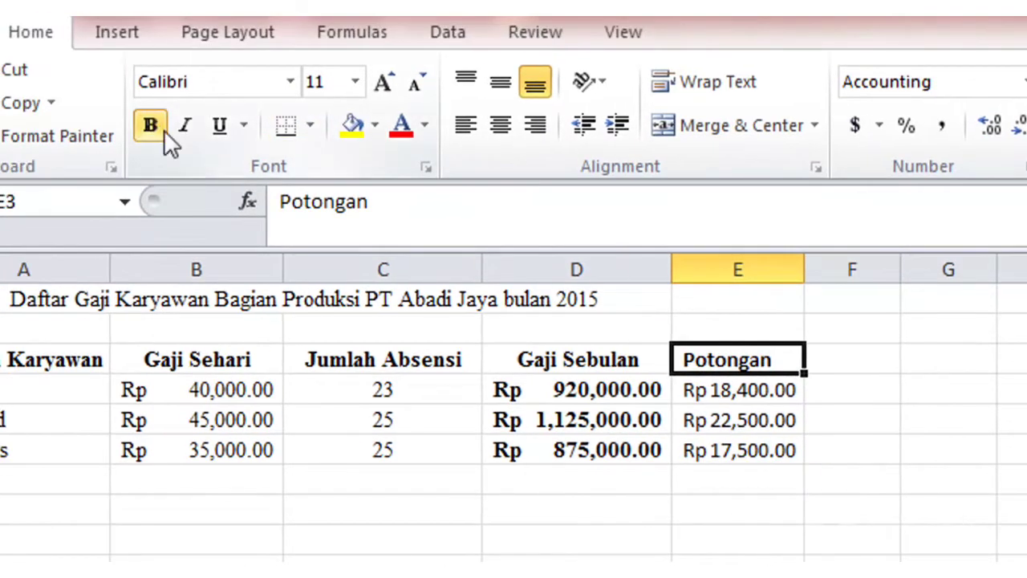
Enter the heading Gaji bersih in F3, beside the Potongan heading.
{"action": "left_click", "coordinate": [822, 365]}
{"action": "left_click", "coordinate": [844, 232]}
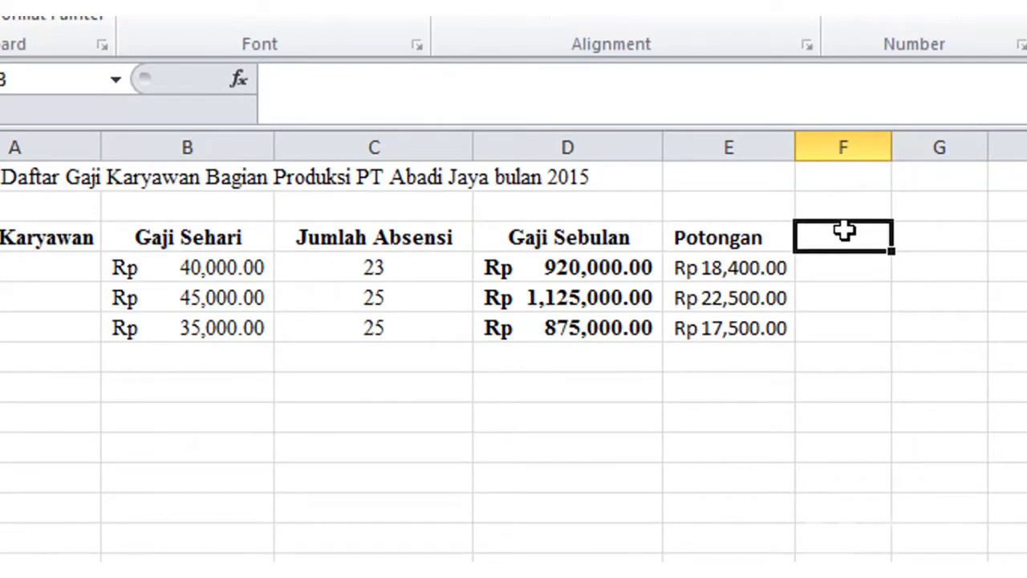
{"action": "type", "text": "Gaji be"}
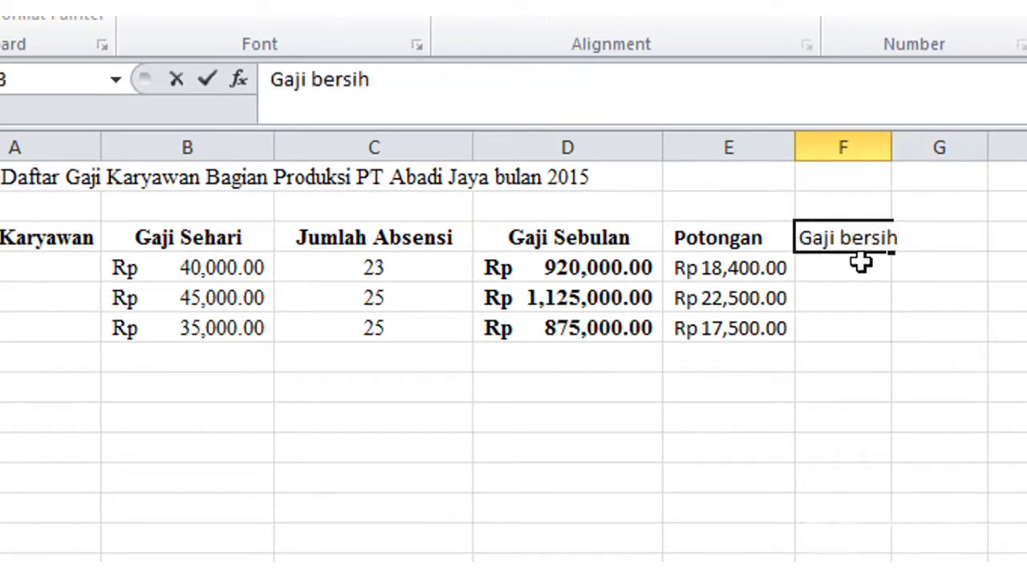
{"action": "type", "text": "rsih"}
Calculate the first employee's net salary in F4 with the formula =D4-E4.
{"action": "left_click", "coordinate": [861, 260]}
{"action": "type", "text": "="}
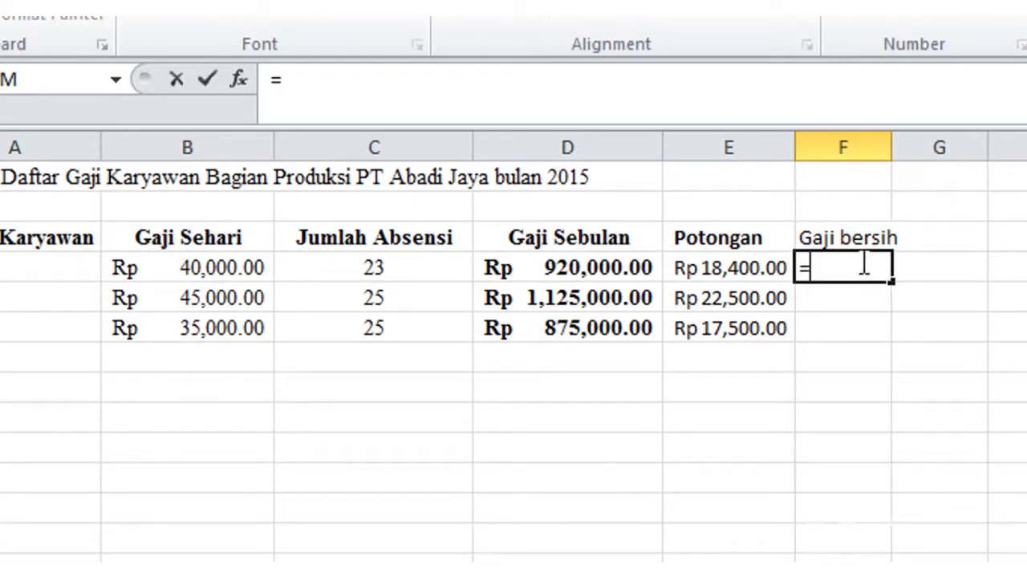
{"action": "left_click", "coordinate": [608, 260]}
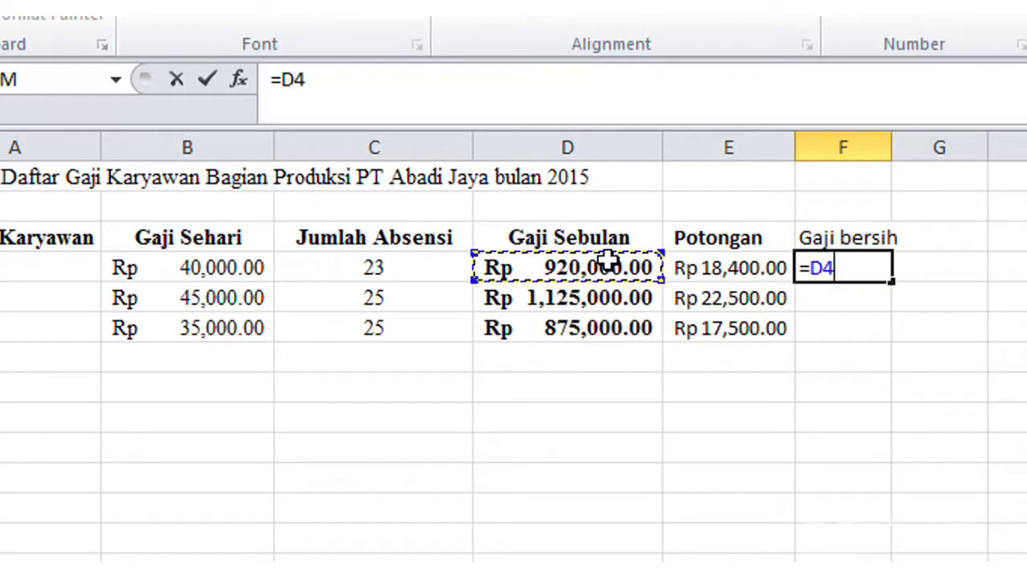
{"action": "type", "text": "-"}
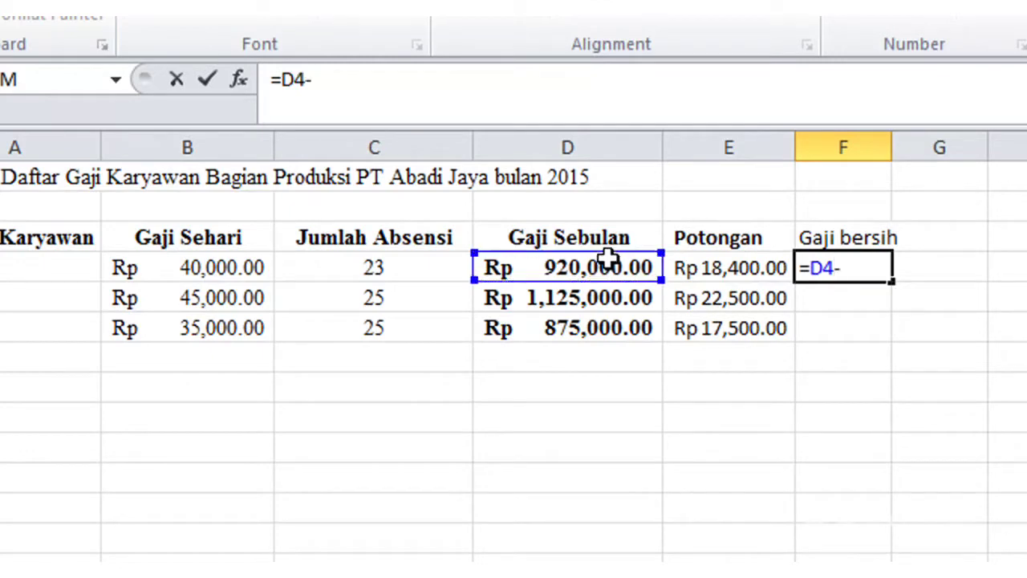
{"action": "left_click", "coordinate": [727, 268]}
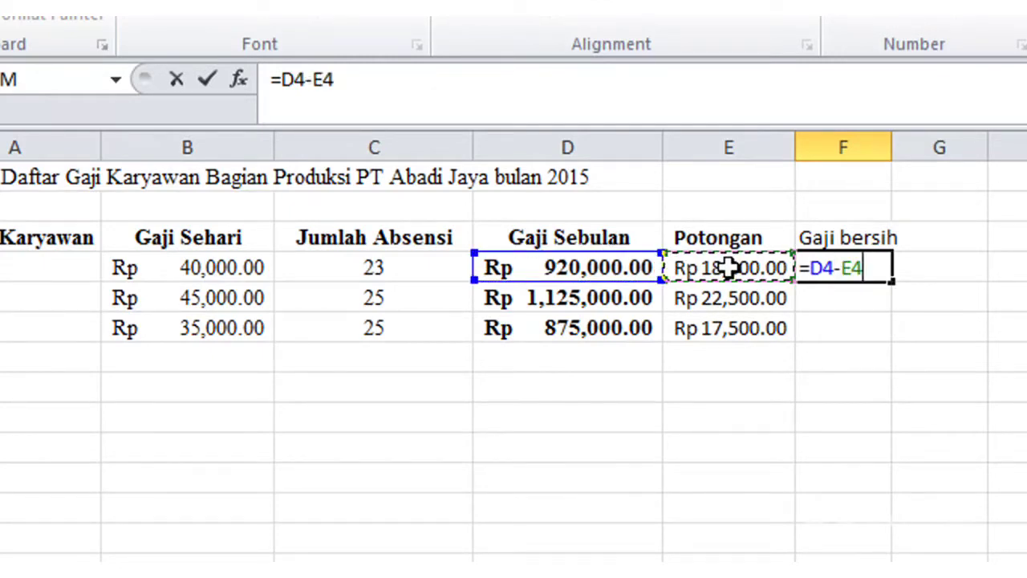
{"action": "key", "text": "Return"}
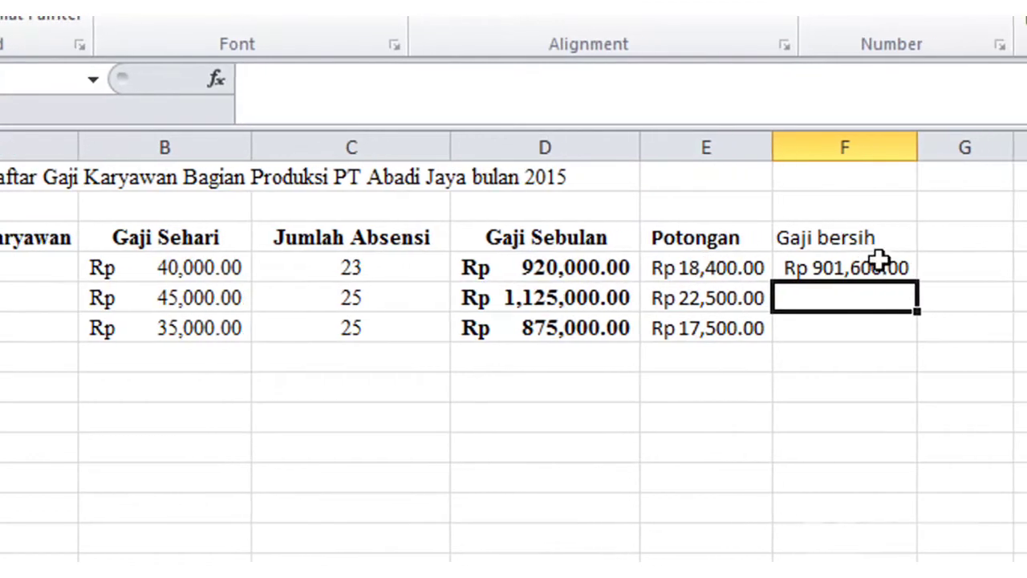
Fill the net salary formula from F4 down to F6 and widen column F to fit the amounts.
{"action": "left_click", "coordinate": [860, 268]}
{"action": "left_click_drag", "start_coordinate": [872, 281], "coordinate": [867, 343]}
{"action": "left_click_drag", "start_coordinate": [867, 147], "coordinate": [891, 165]}
{"action": "left_click", "coordinate": [893, 328]}
Make the net salary amounts in F4:F6 bold with a red font color.
{"action": "left_click_drag", "start_coordinate": [835, 269], "coordinate": [846, 324]}
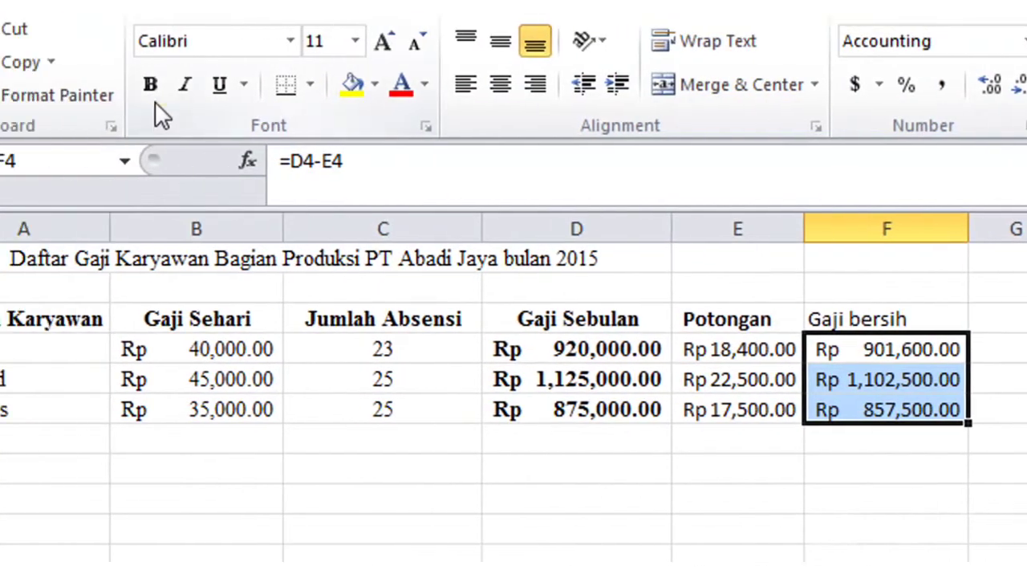
{"action": "left_click", "coordinate": [155, 98]}
{"action": "left_click", "coordinate": [403, 106]}
{"action": "left_click", "coordinate": [891, 400]}
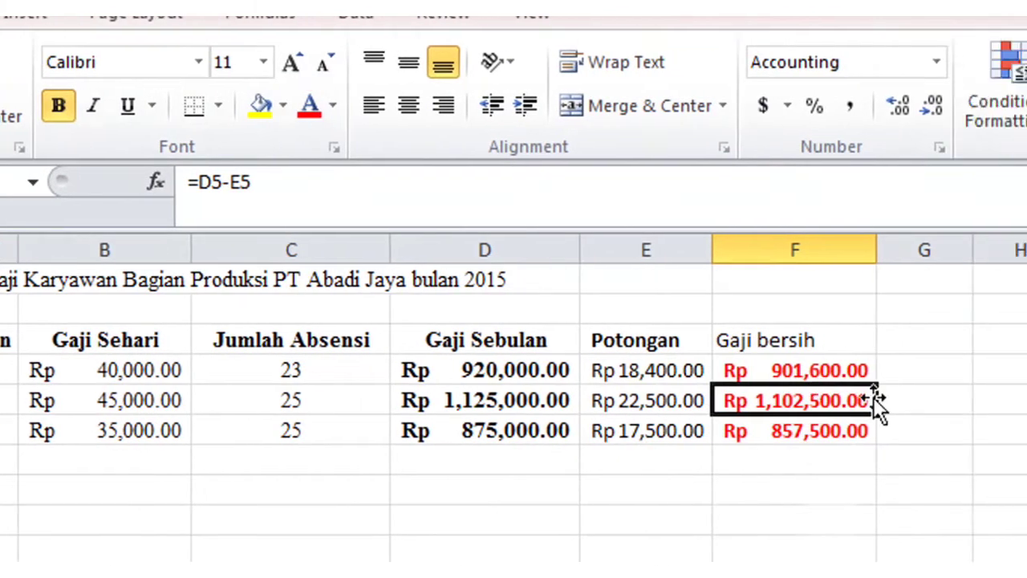
{"action": "left_click", "coordinate": [880, 401]}
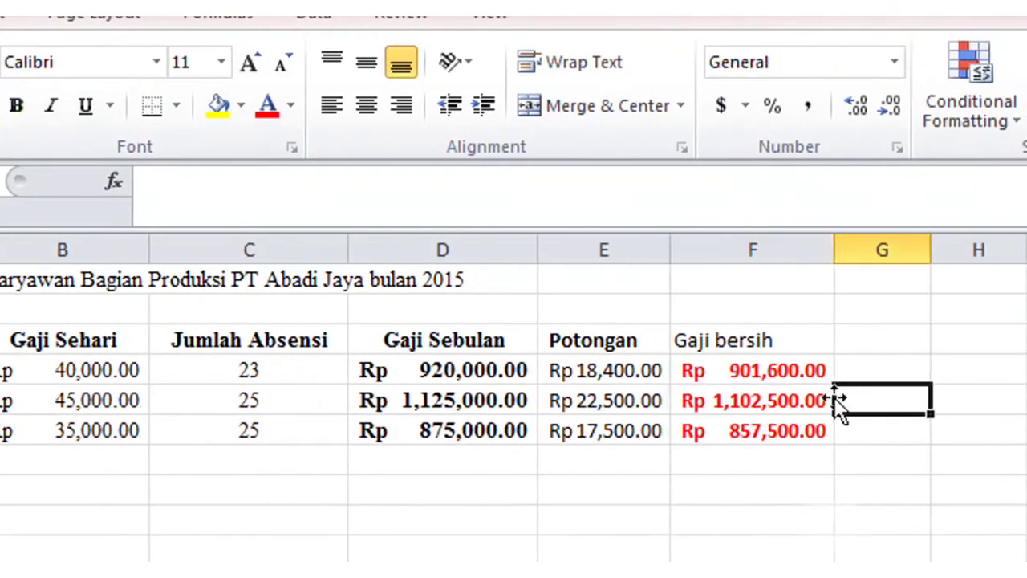
Review the net salaries in F4:F6 together with the employee names in A4:A6.
{"action": "left_click_drag", "start_coordinate": [834, 370], "coordinate": [829, 422]}
{"action": "left_click", "coordinate": [829, 463]}
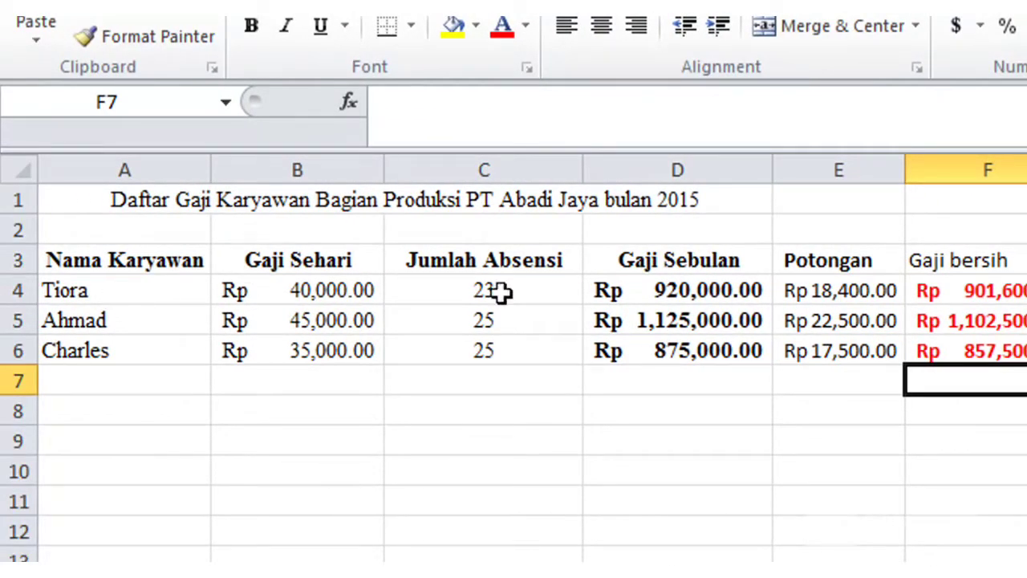
{"action": "left_click", "coordinate": [138, 287]}
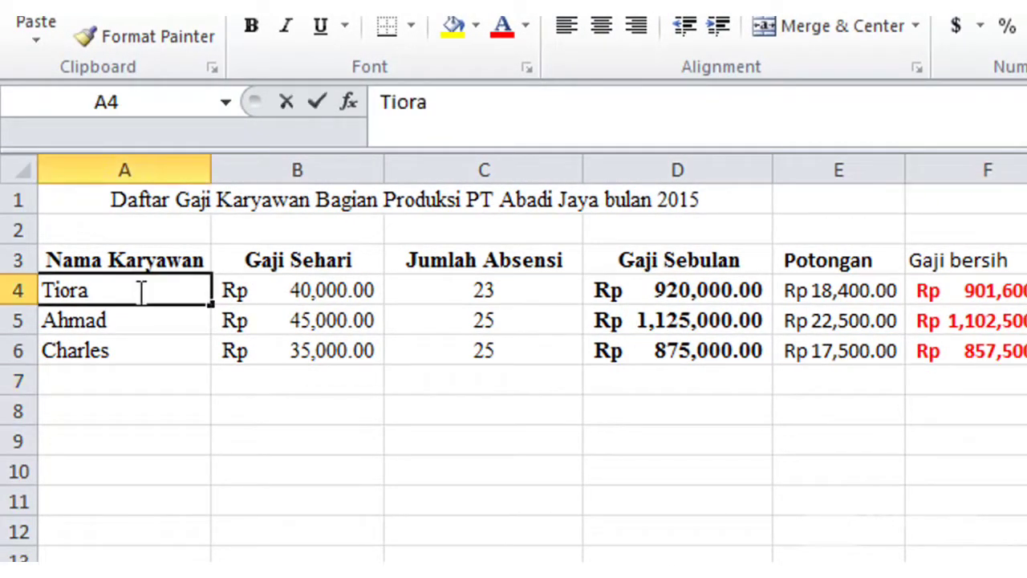
{"action": "left_click", "coordinate": [151, 346]}
{"action": "left_click_drag", "start_coordinate": [142, 292], "coordinate": [142, 338]}
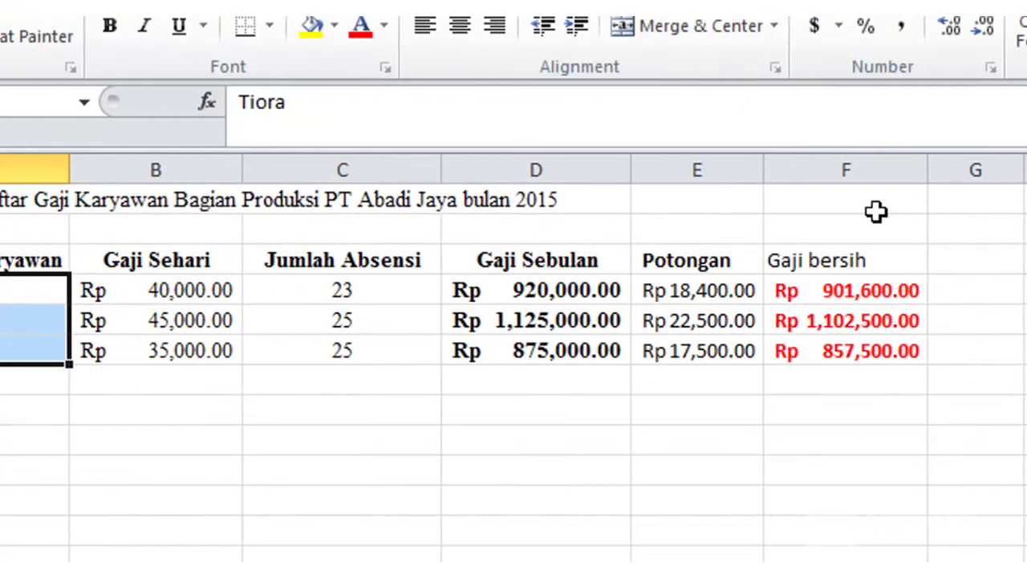
{"action": "left_click_drag", "start_coordinate": [1024, 291], "coordinate": [1023, 336]}
{"action": "left_click_drag", "start_coordinate": [874, 334], "coordinate": [871, 349]}
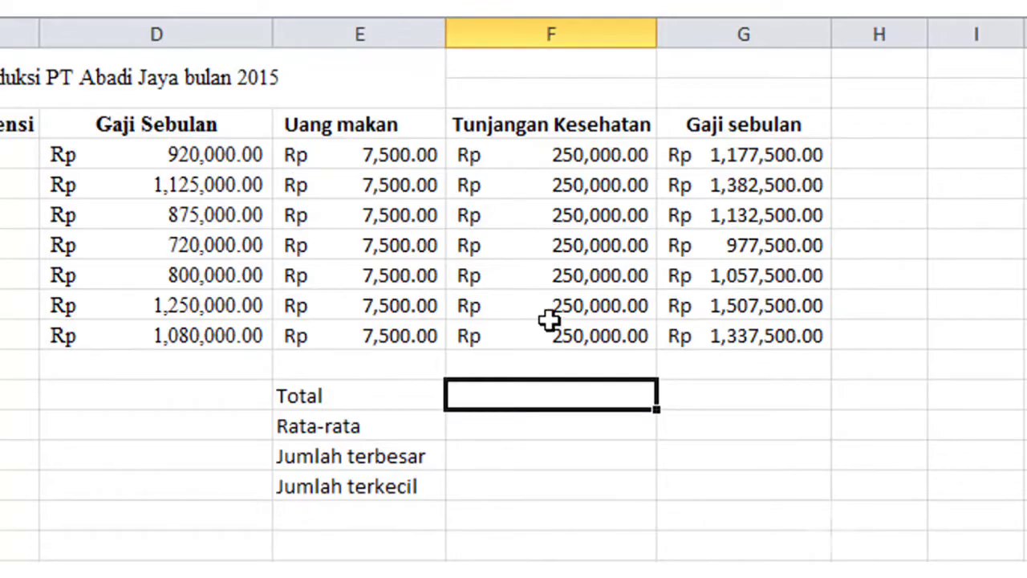
Look over the summary labels Total, Rata-rata, Jumlah terbesar and Jumlah terkecil below the seven-employee salary table.
{"action": "left_click_drag", "start_coordinate": [378, 395], "coordinate": [393, 481]}
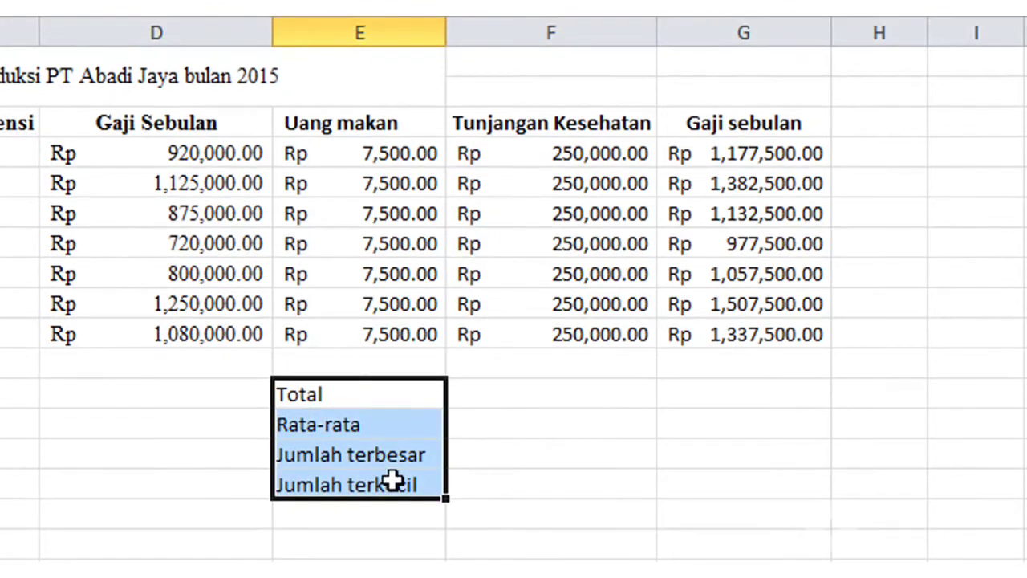
{"action": "left_click", "coordinate": [362, 419]}
{"action": "left_click", "coordinate": [352, 394]}
{"action": "left_click", "coordinate": [360, 419]}
{"action": "left_click", "coordinate": [394, 456]}
{"action": "left_click", "coordinate": [412, 481]}
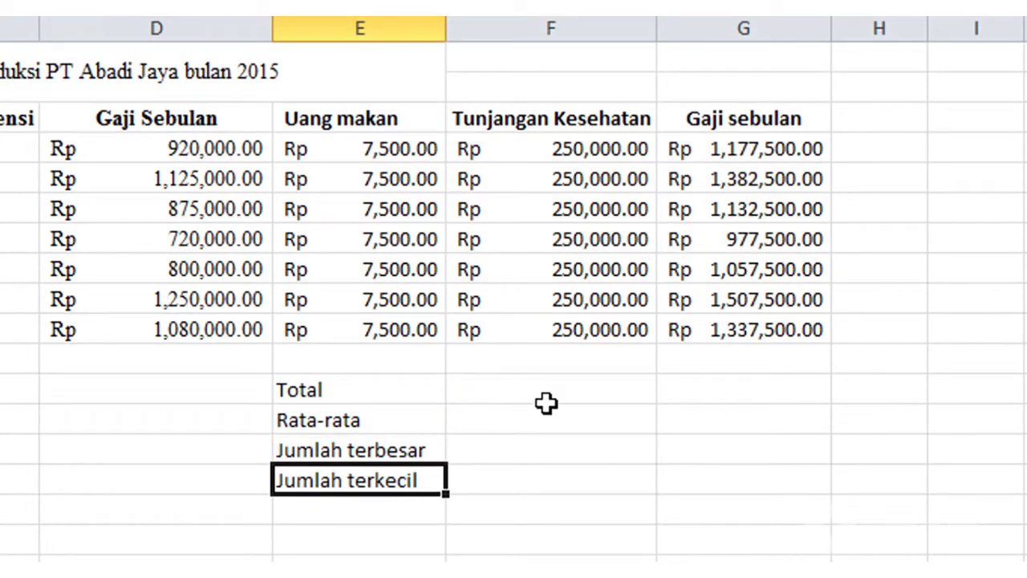
Calculate the Total of the Gaji sebulan column in G12 with the formula =SUM(G4:G10).
{"action": "left_click", "coordinate": [720, 396]}
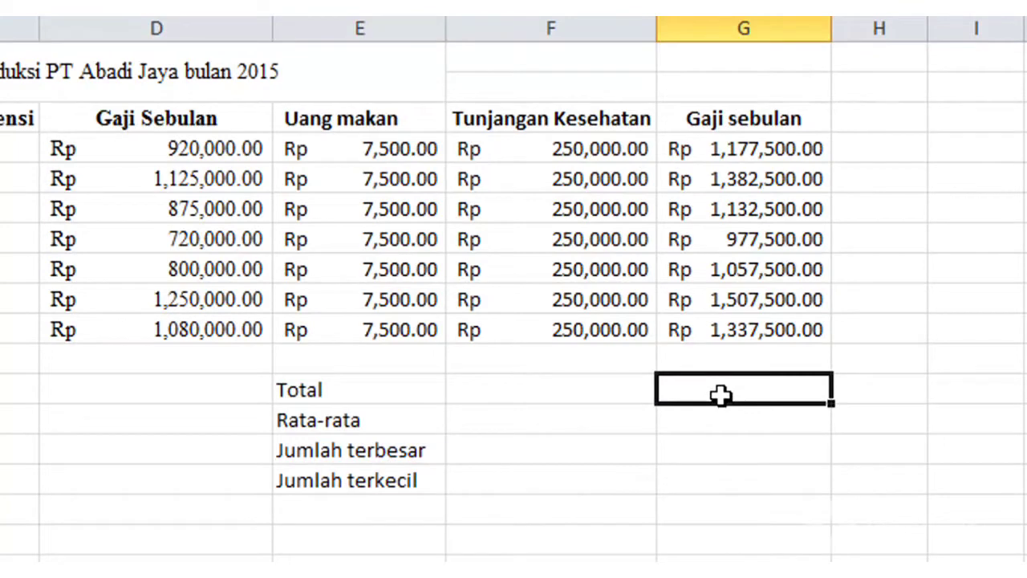
{"action": "double_click", "coordinate": [720, 396]}
{"action": "type", "text": "="}
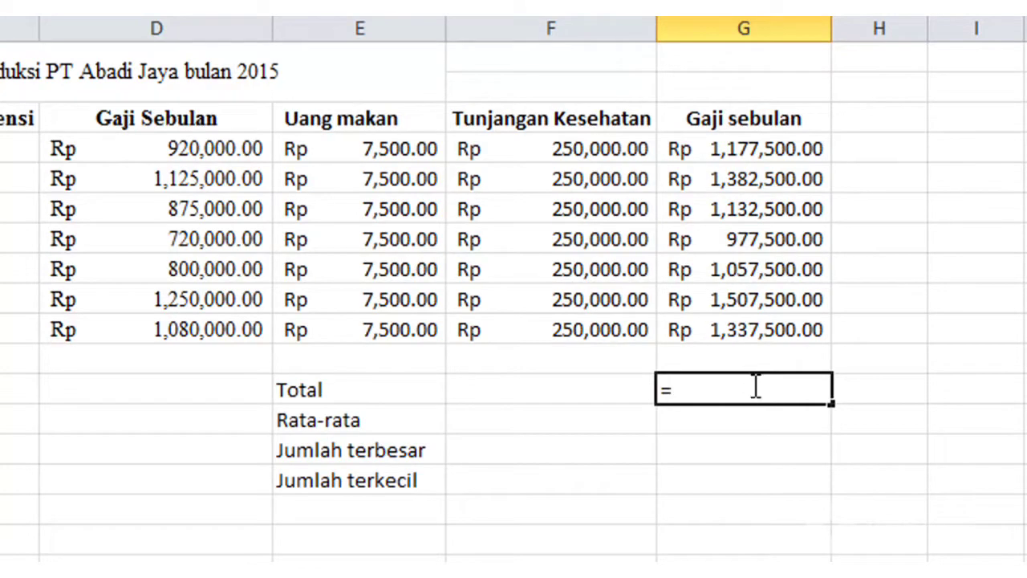
{"action": "type", "text": "sum"}
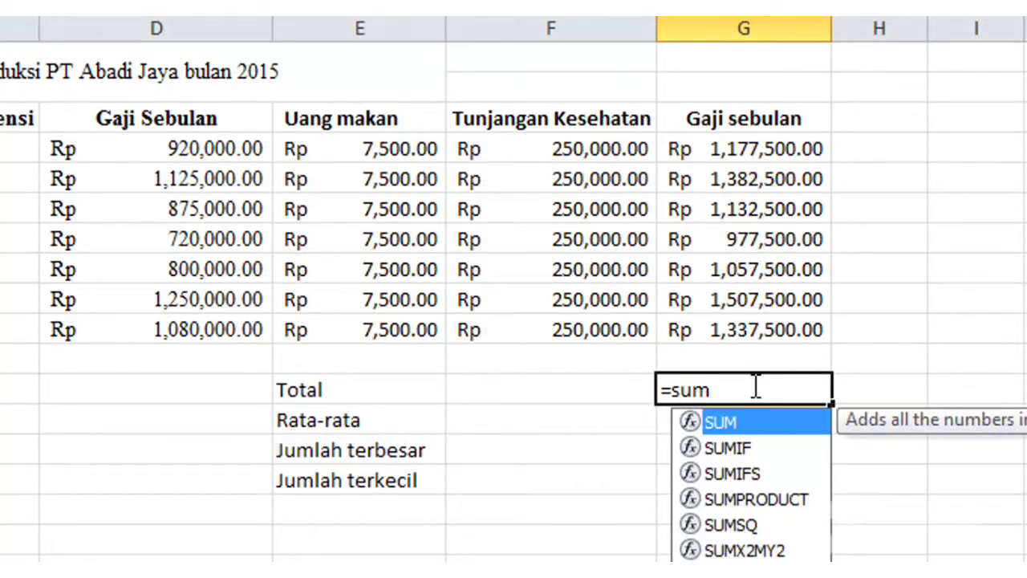
{"action": "type", "text": "("}
{"action": "left_click", "coordinate": [752, 149]}
{"action": "left_click_drag", "start_coordinate": [753, 150], "coordinate": [757, 329]}
{"action": "type", "text": ")"}
{"action": "key", "text": "Return"}
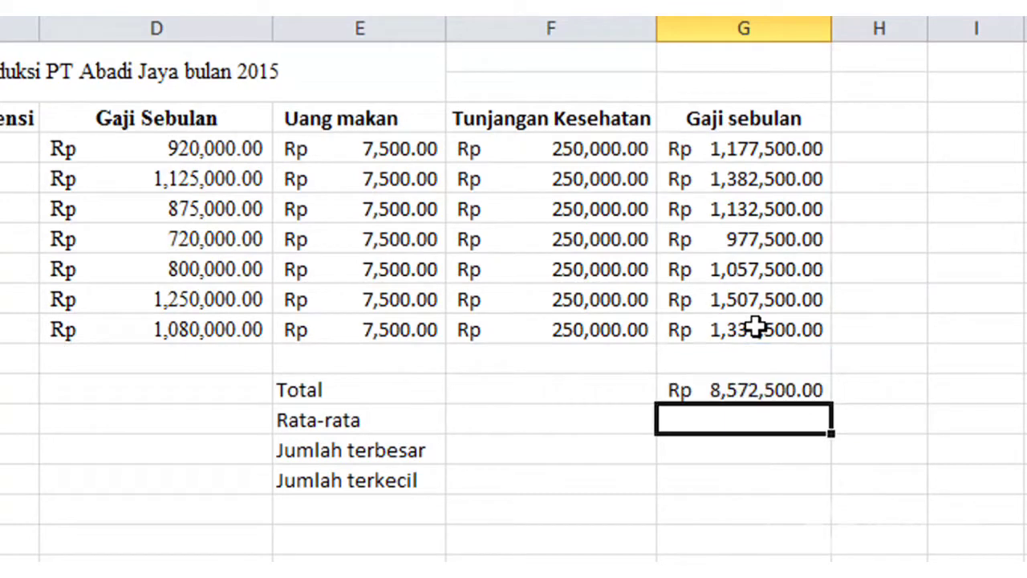
{"action": "left_click", "coordinate": [754, 392]}
Calculate the Rata-rata of the monthly salaries in G13 with the formula =AVERAGE(G4:G10).
{"action": "left_click", "coordinate": [768, 415]}
{"action": "left_click", "coordinate": [433, 422]}
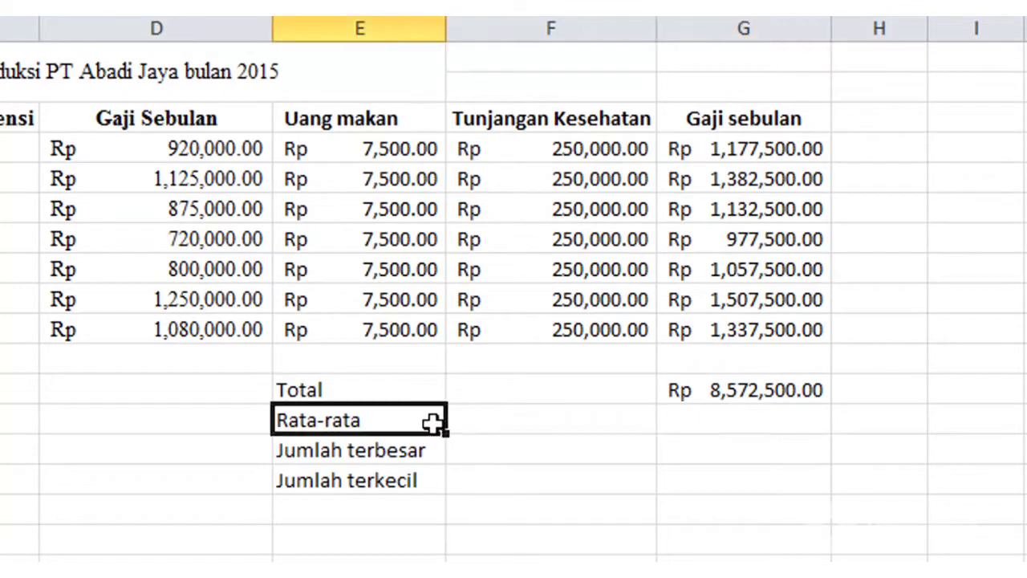
{"action": "left_click", "coordinate": [717, 420]}
{"action": "type", "text": "="}
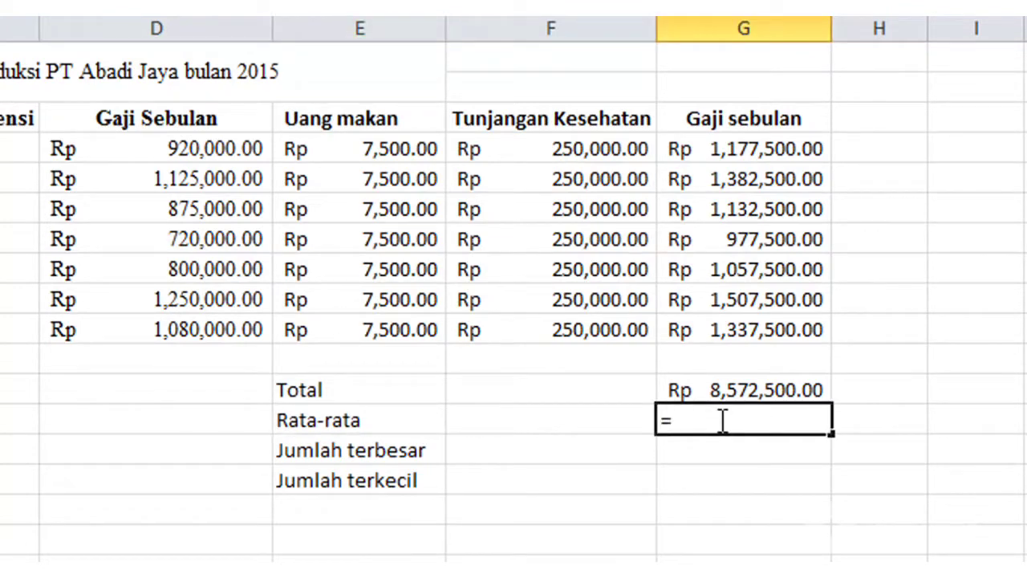
{"action": "type", "text": "av"}
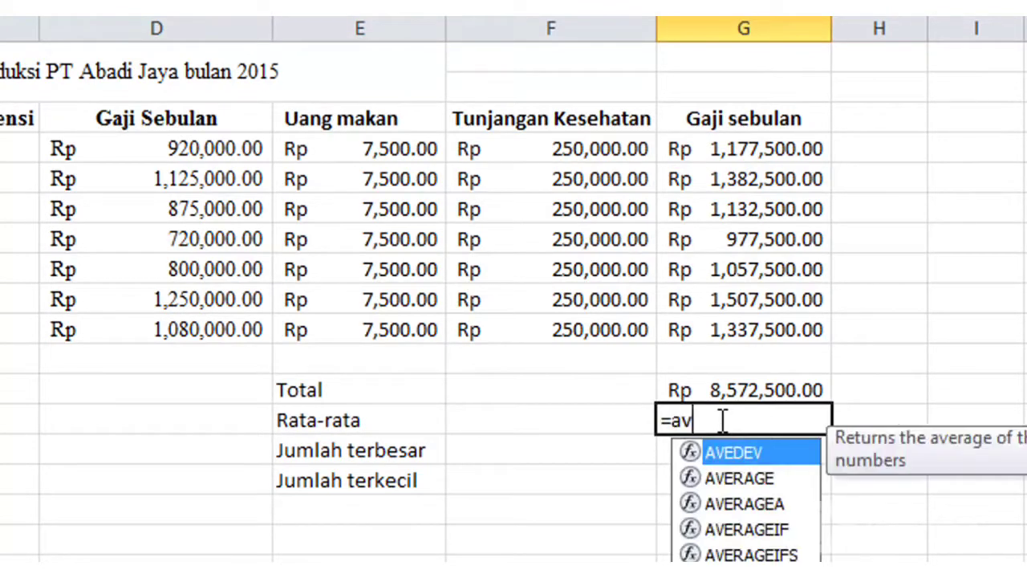
{"action": "type", "text": "erage("}
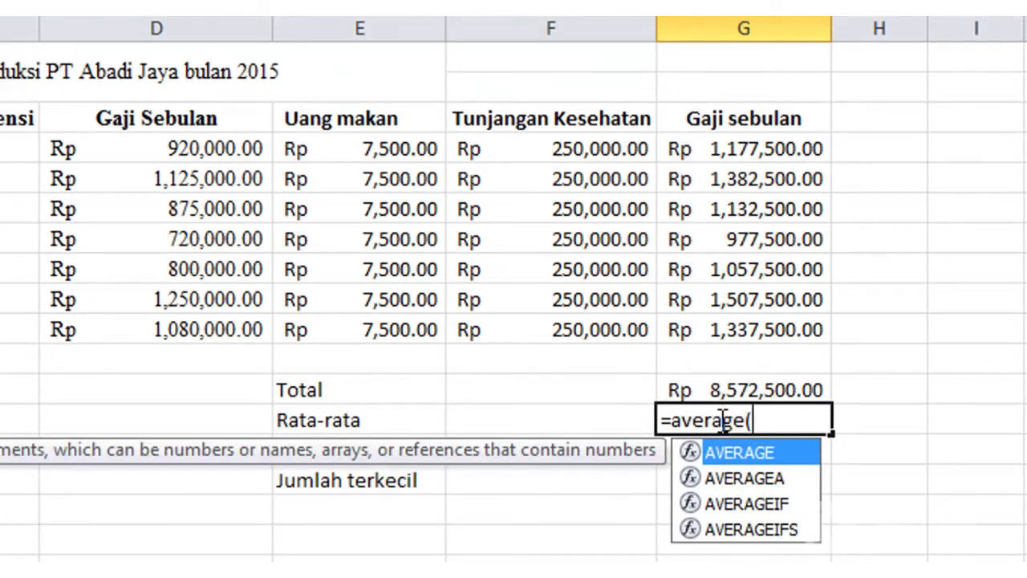
{"action": "left_click_drag", "start_coordinate": [780, 149], "coordinate": [778, 338]}
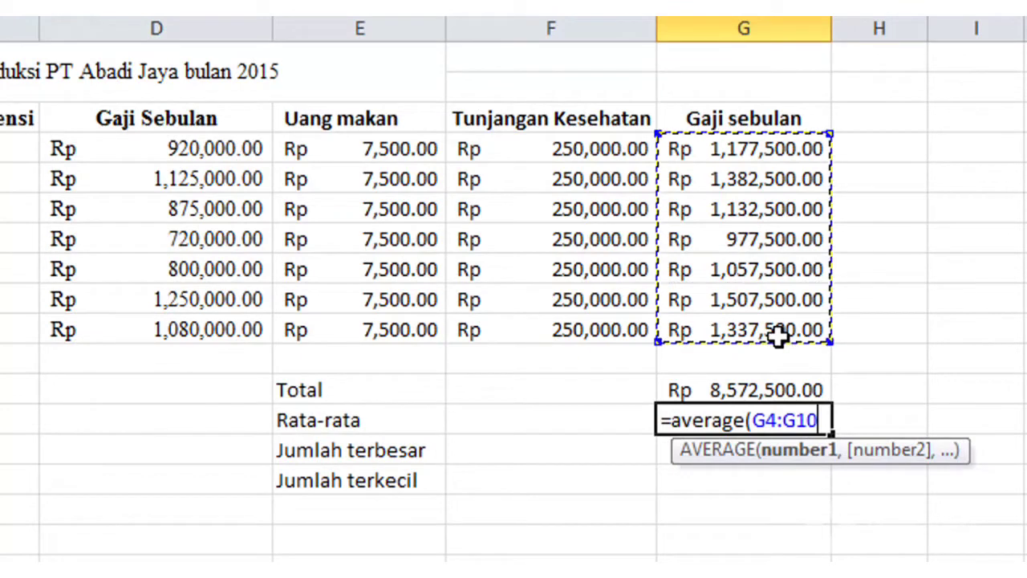
{"action": "type", "text": ")"}
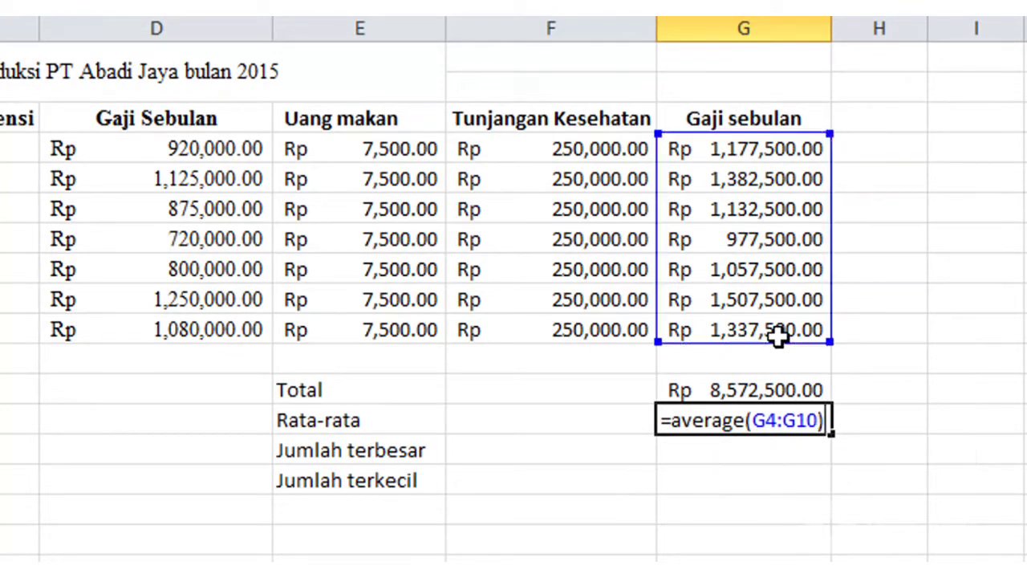
{"action": "key", "text": "Return"}
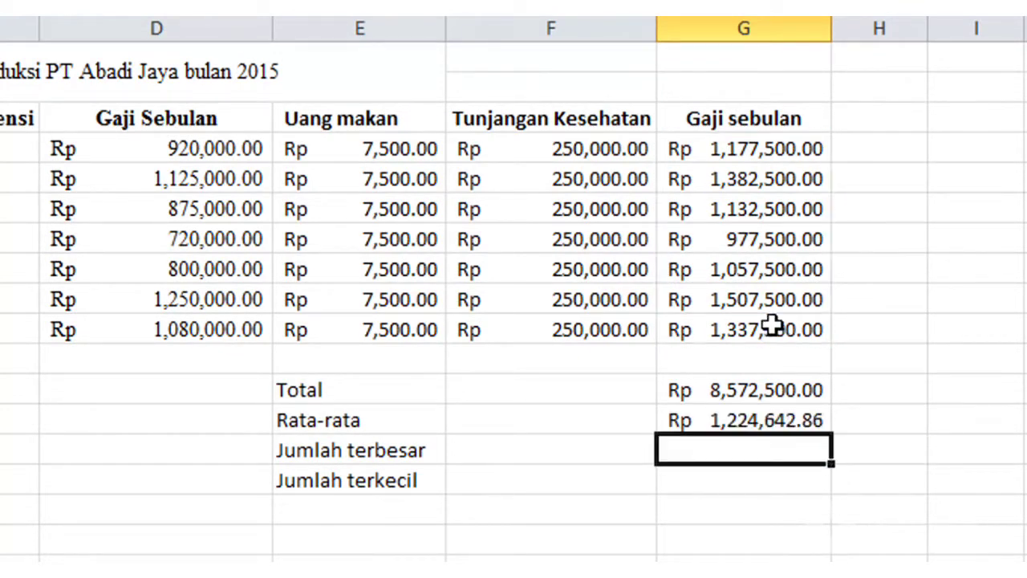
{"action": "left_click", "coordinate": [772, 419]}
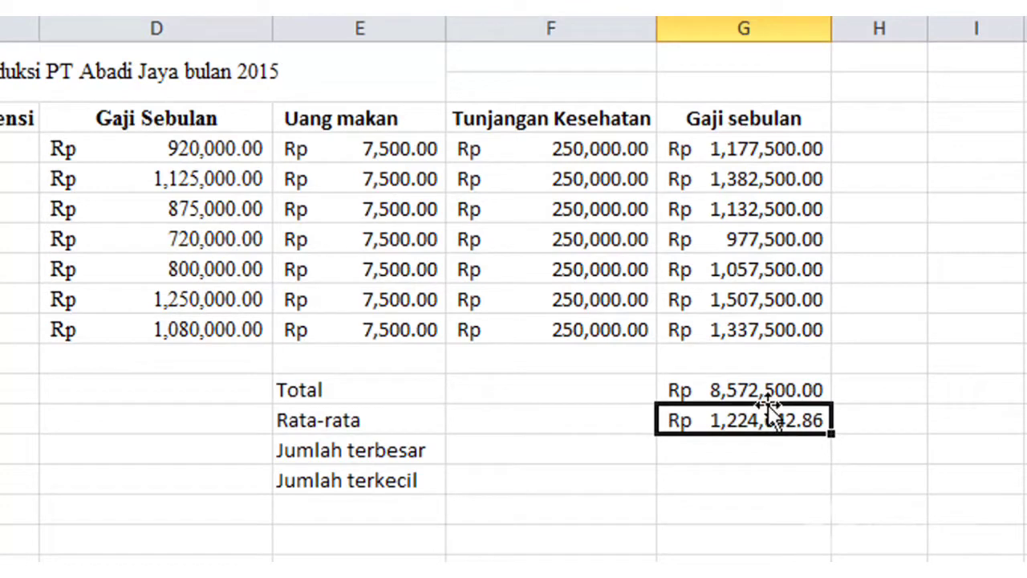
Calculate the Jumlah terbesar of the Gaji sebulan column in G14 with the formula =MAX(G4:G10).
{"action": "left_click", "coordinate": [430, 453]}
{"action": "left_click", "coordinate": [713, 452]}
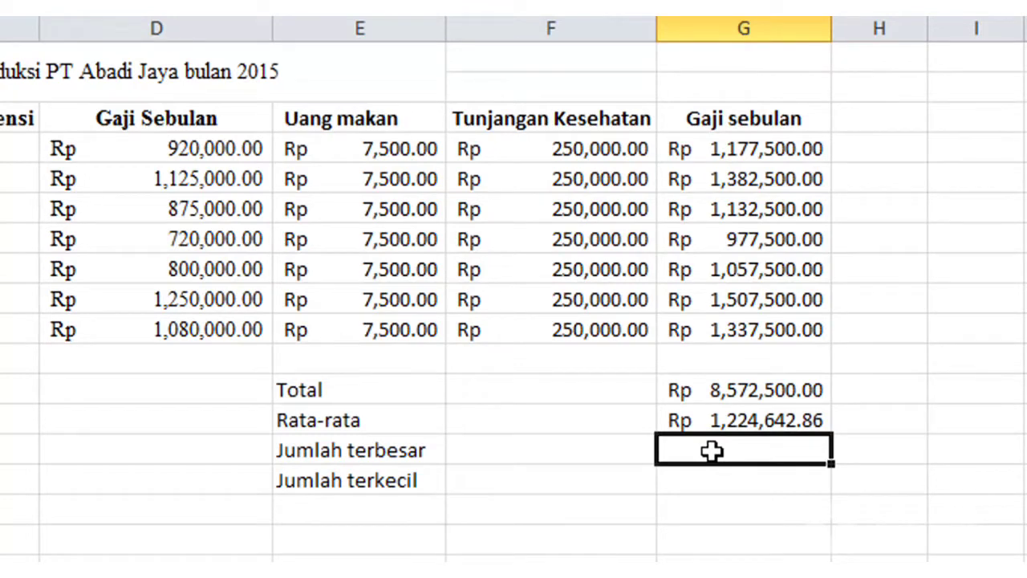
{"action": "double_click", "coordinate": [712, 452]}
{"action": "type", "text": "="}
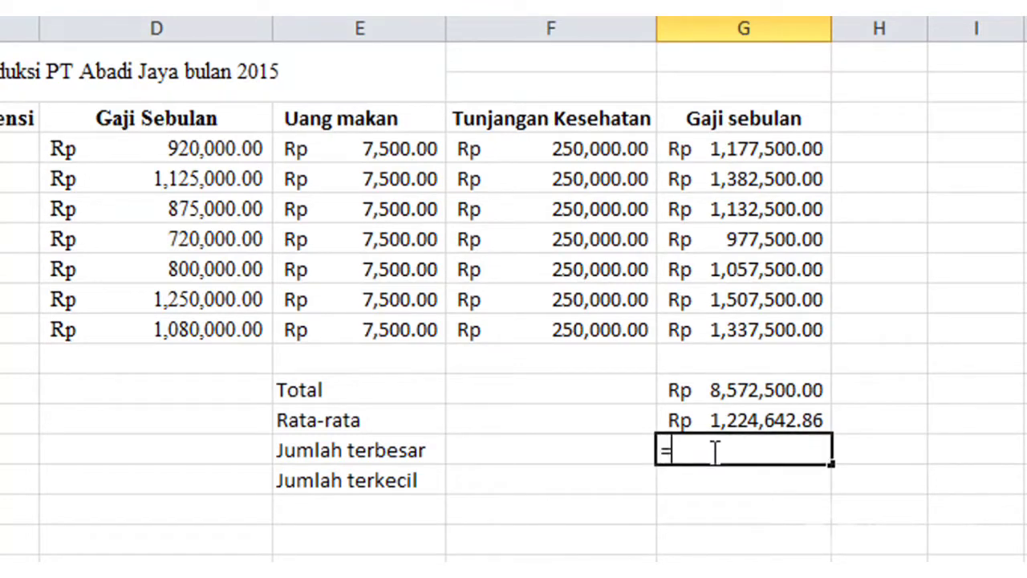
{"action": "type", "text": "ma"}
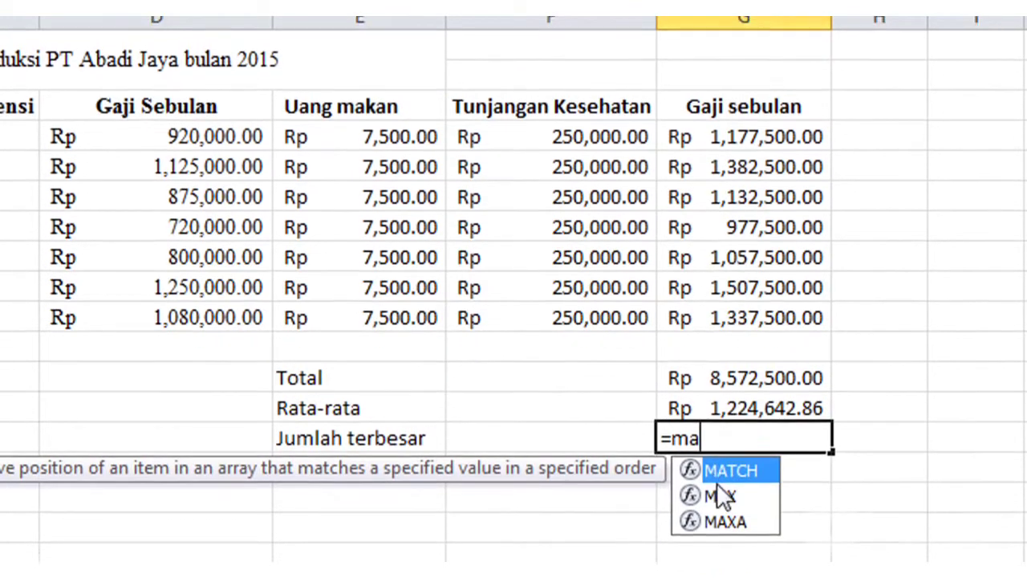
{"action": "left_click", "coordinate": [718, 489]}
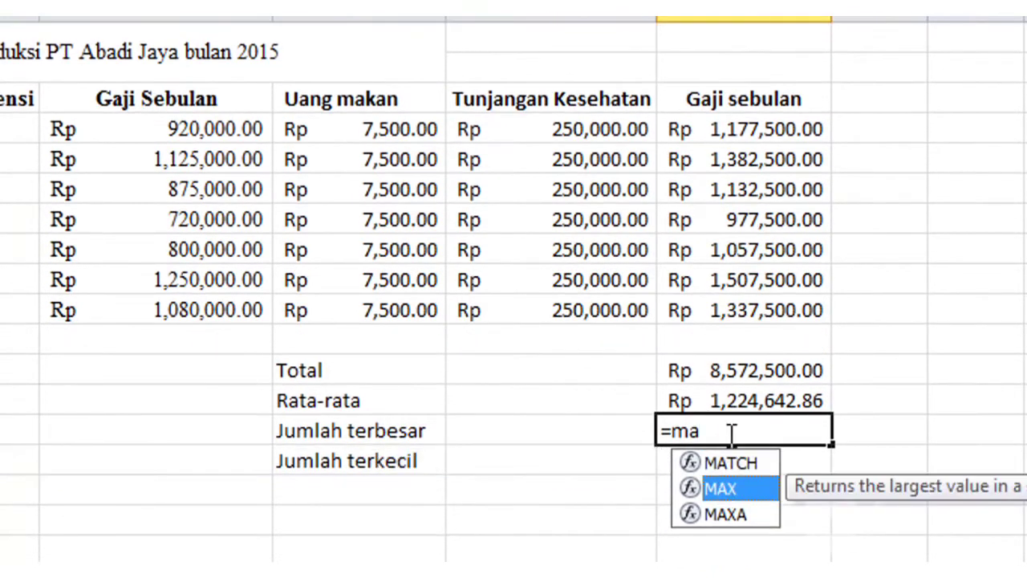
{"action": "double_click", "coordinate": [729, 488]}
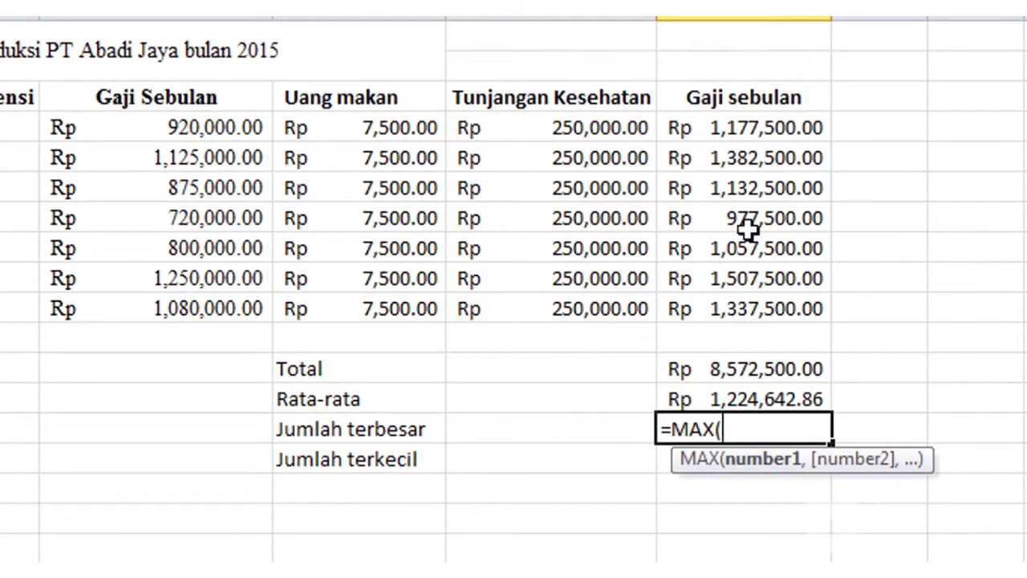
{"action": "left_click_drag", "start_coordinate": [761, 128], "coordinate": [775, 305]}
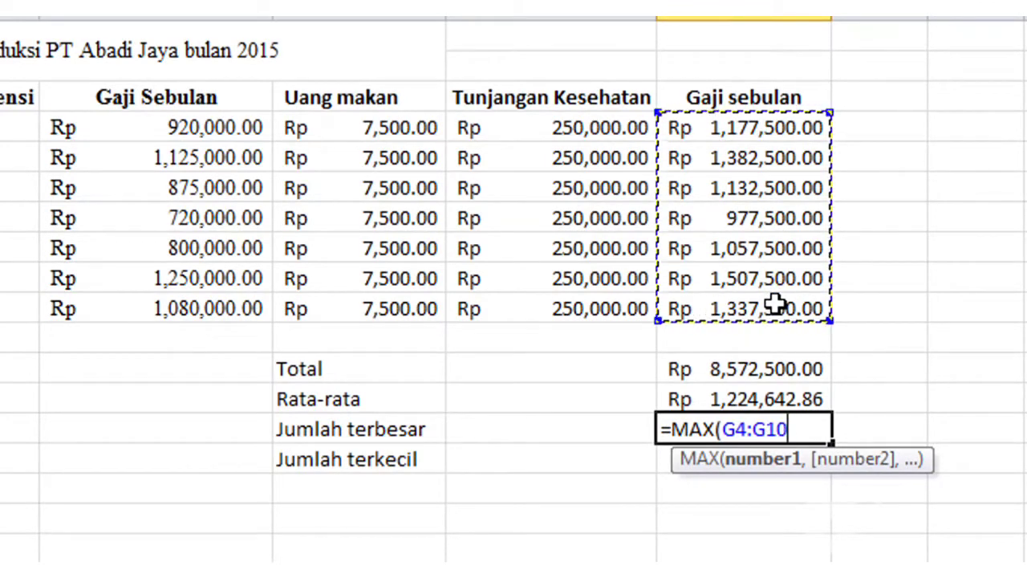
{"action": "type", "text": ")"}
{"action": "key", "text": "Return"}
{"action": "left_click", "coordinate": [727, 427]}
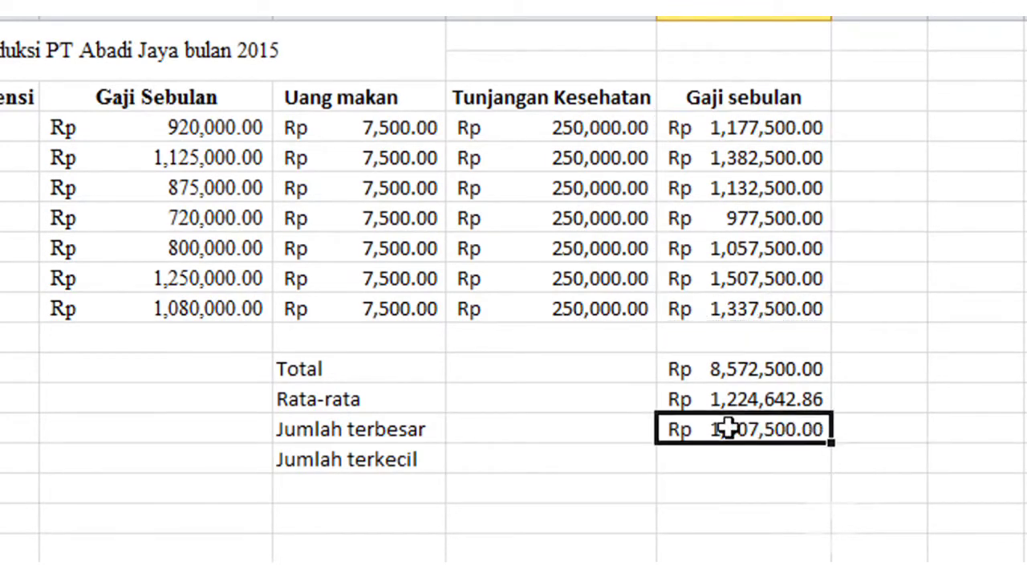
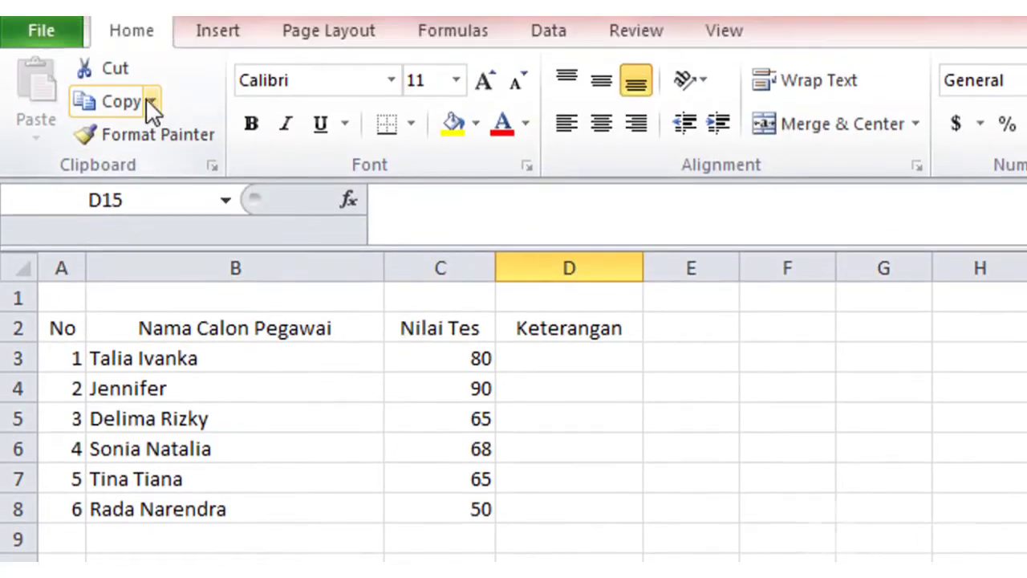
Insert the IF function into D3, the first Keterangan cell of the job applicant test table.
{"action": "left_click", "coordinate": [558, 360]}
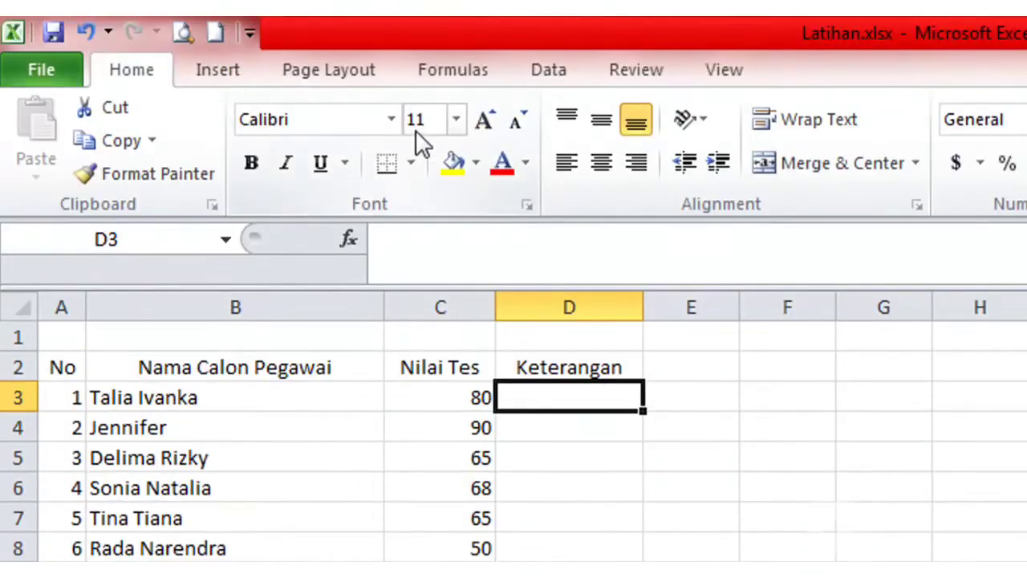
{"action": "left_click", "coordinate": [431, 74]}
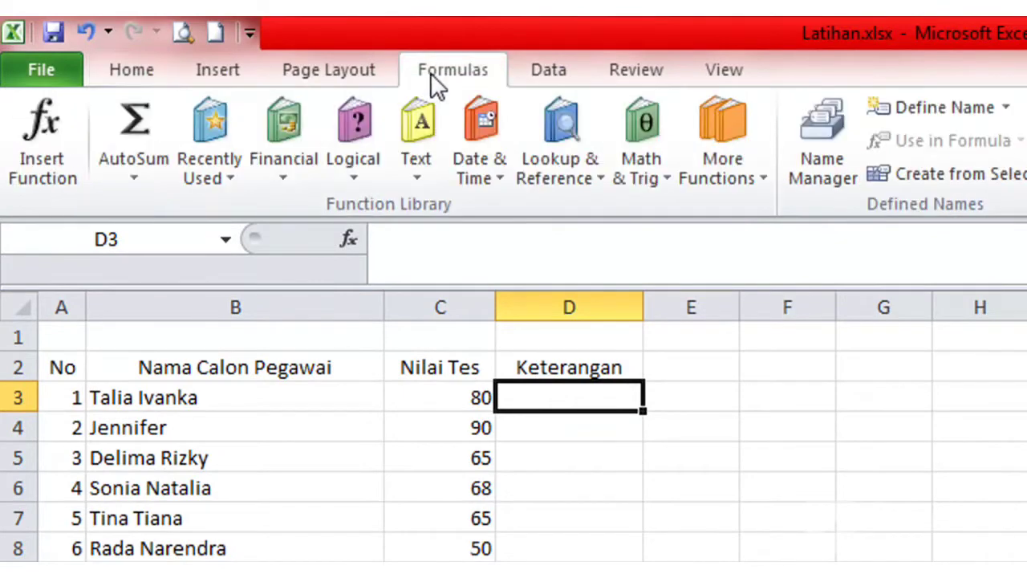
{"action": "left_click", "coordinate": [59, 143]}
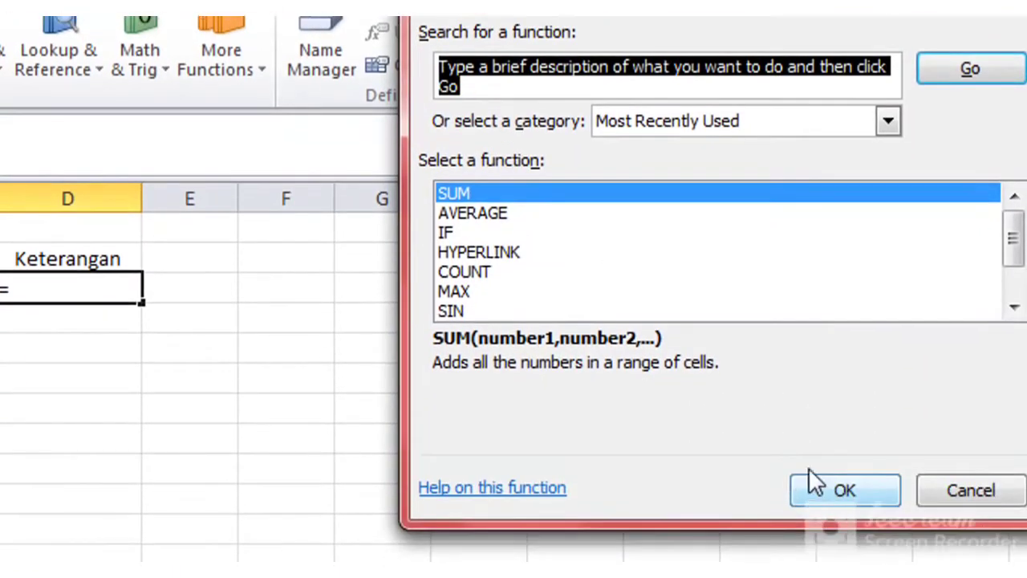
{"action": "left_click", "coordinate": [448, 235]}
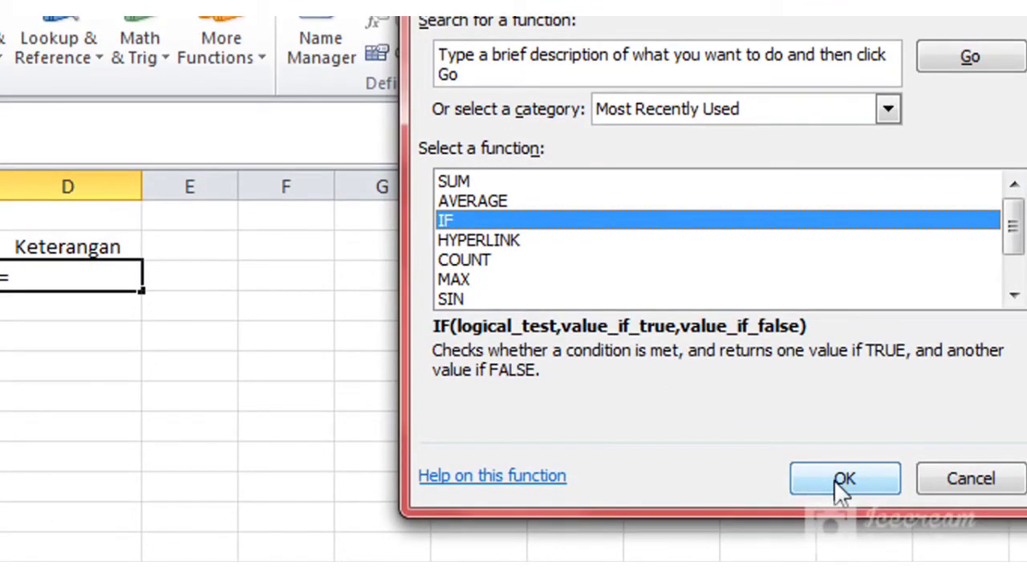
{"action": "left_click", "coordinate": [836, 480]}
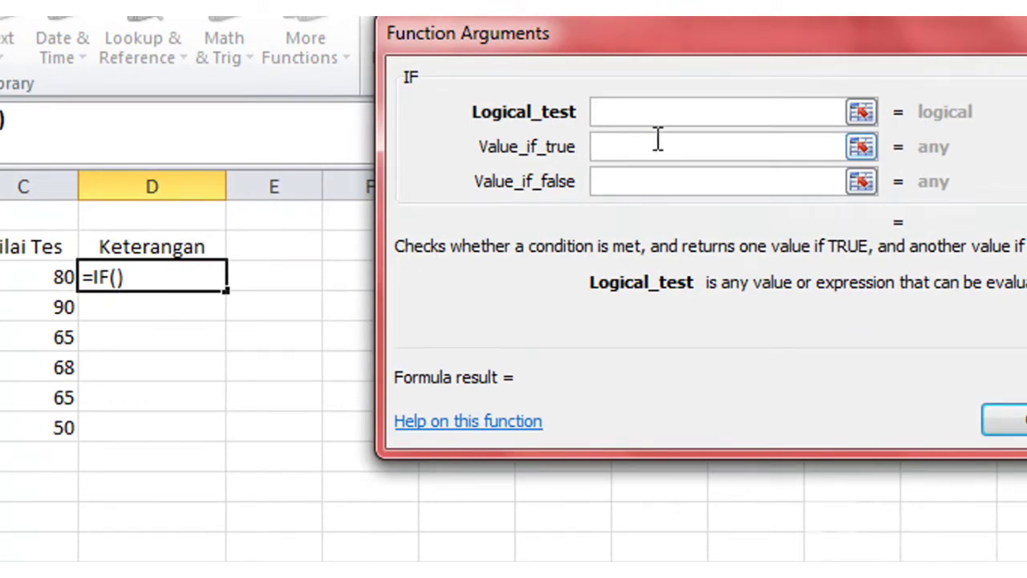
Set the Logical_test argument of the IF function to C3>45.
{"action": "type", "text": "C"}
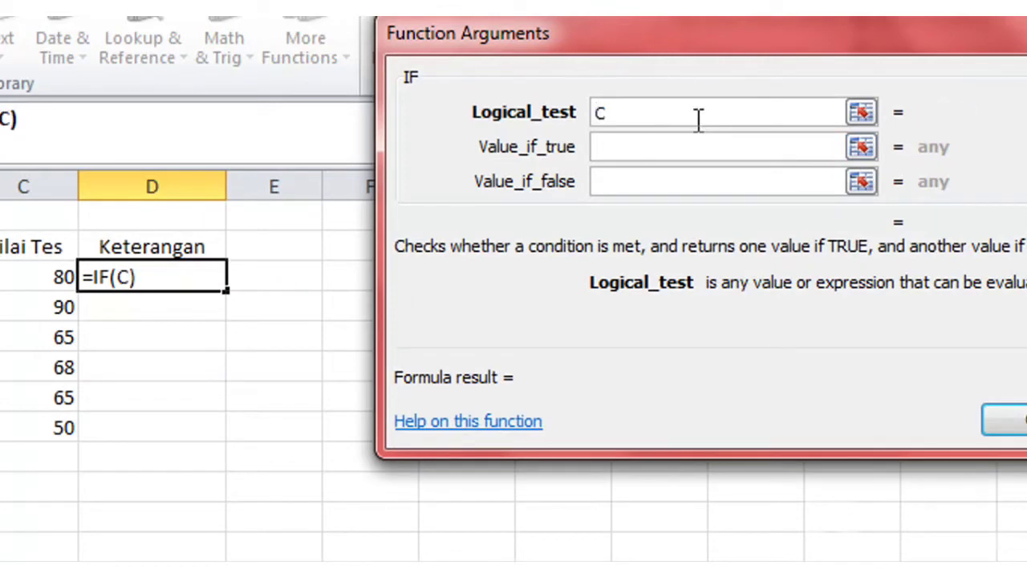
{"action": "type", "text": "3"}
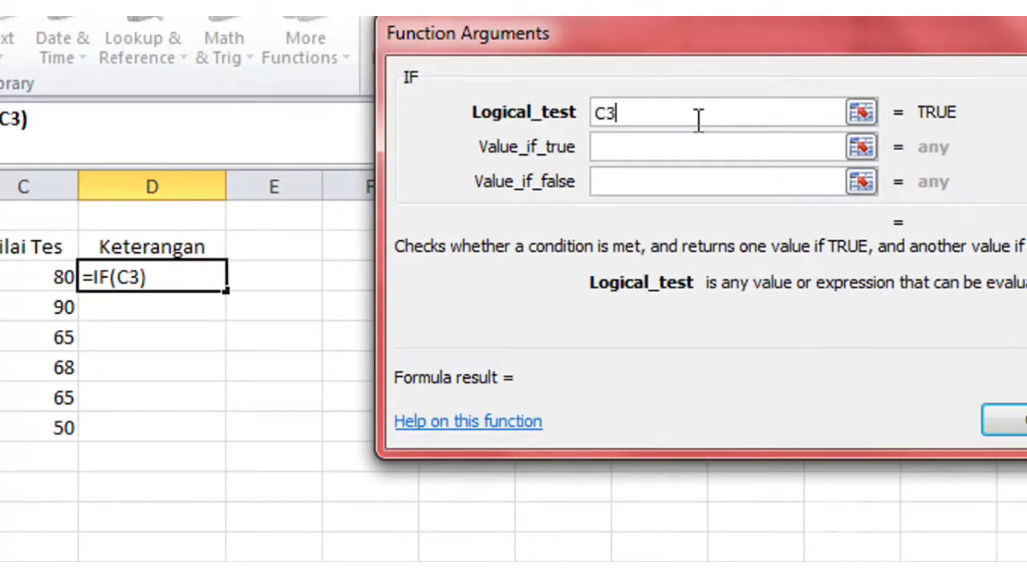
{"action": "type", "text": ">"}
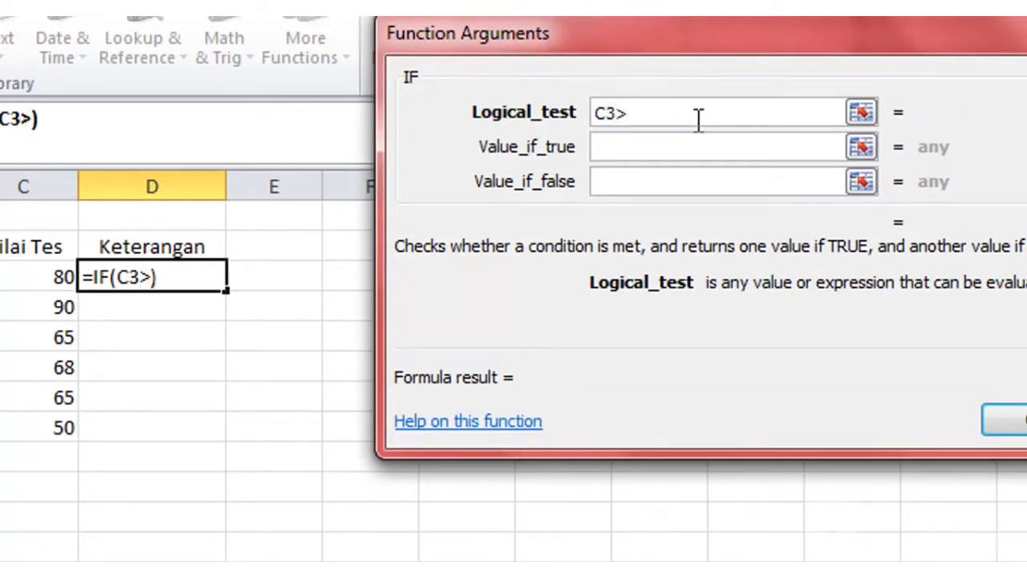
{"action": "type", "text": "45"}
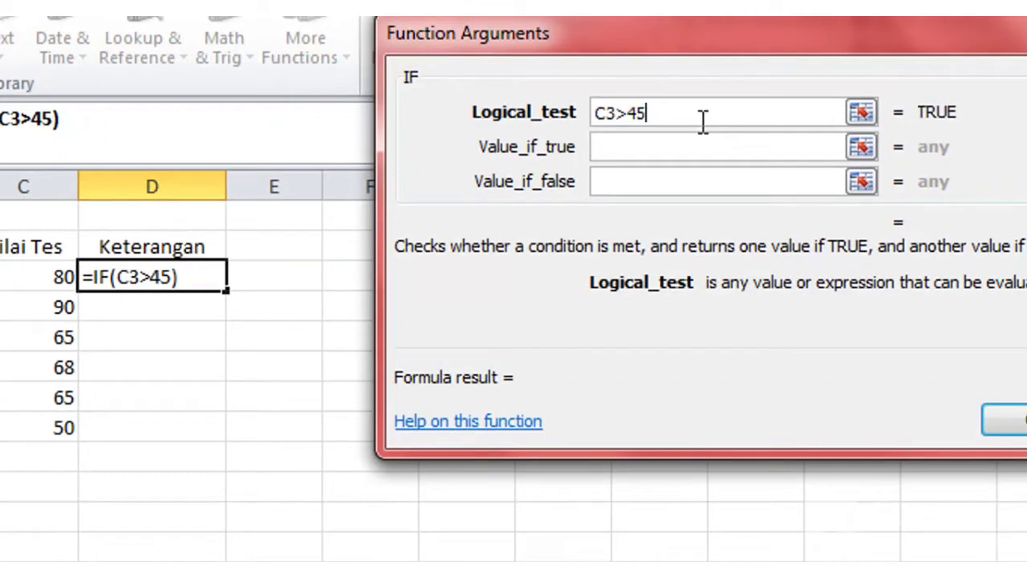
Set the Value_if_true argument of the IF function to Diterima.
{"action": "left_click", "coordinate": [707, 144]}
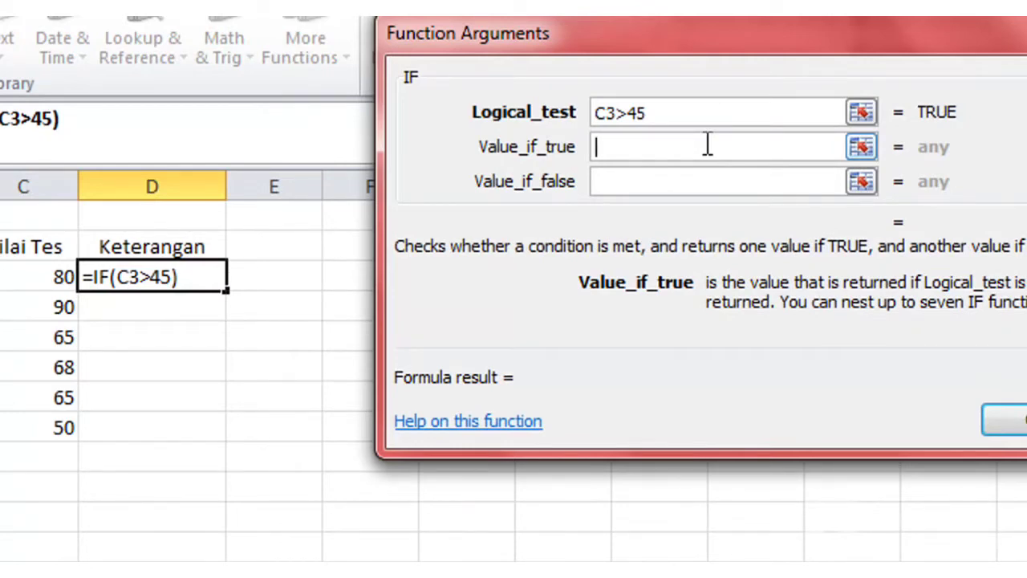
{"action": "key", "text": "Tab"}
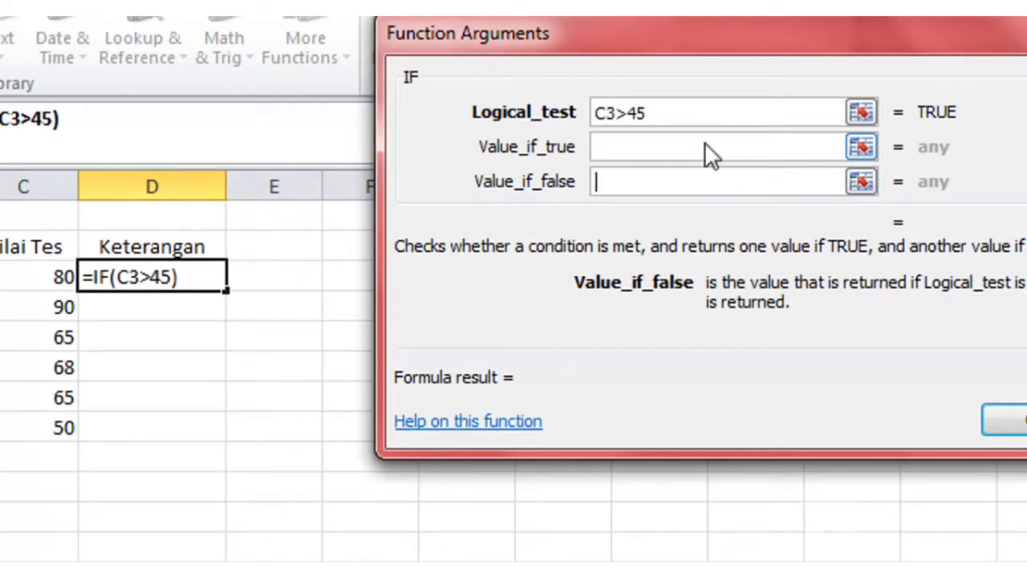
{"action": "left_click", "coordinate": [710, 147]}
{"action": "type", "text": "d"}
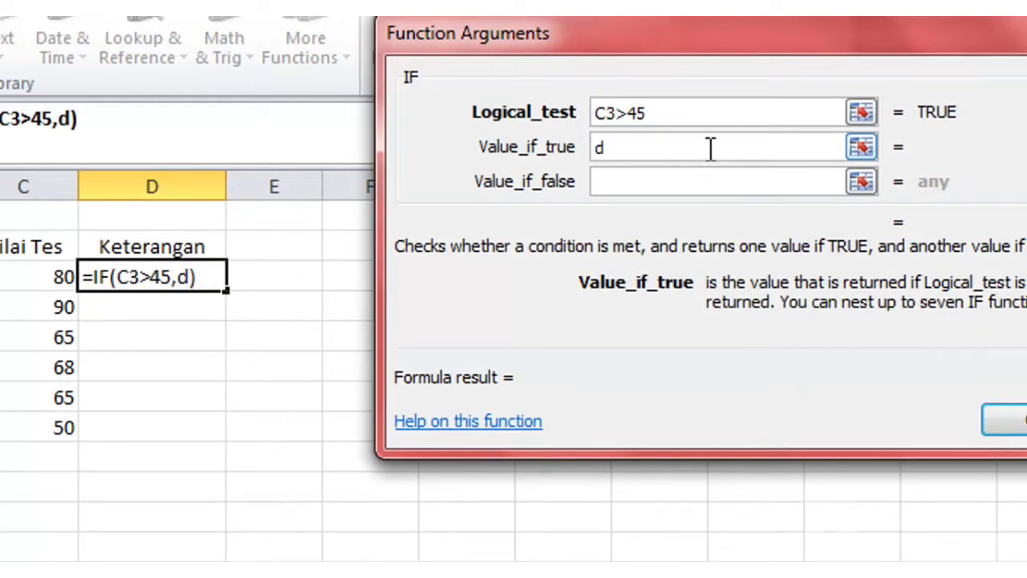
{"action": "key", "text": "BackSpace"}
{"action": "type", "text": "Dierima"}
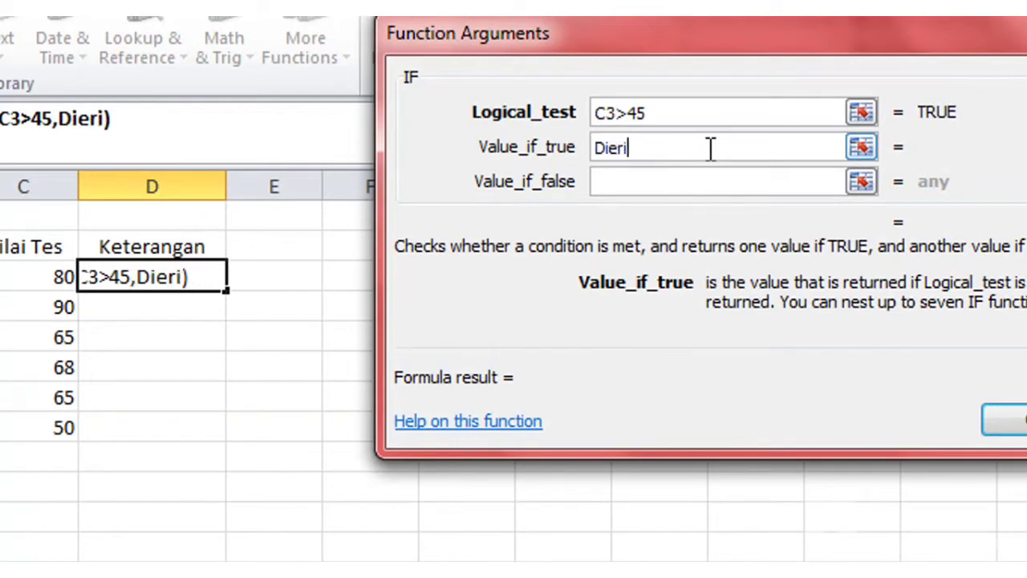
{"action": "key", "text": "BackSpace"}
{"action": "key", "text": "BackSpace"}
{"action": "key", "text": "BackSpace"}
{"action": "key", "text": "BackSpace"}
{"action": "key", "text": "BackSpace"}
{"action": "type", "text": "teri"}
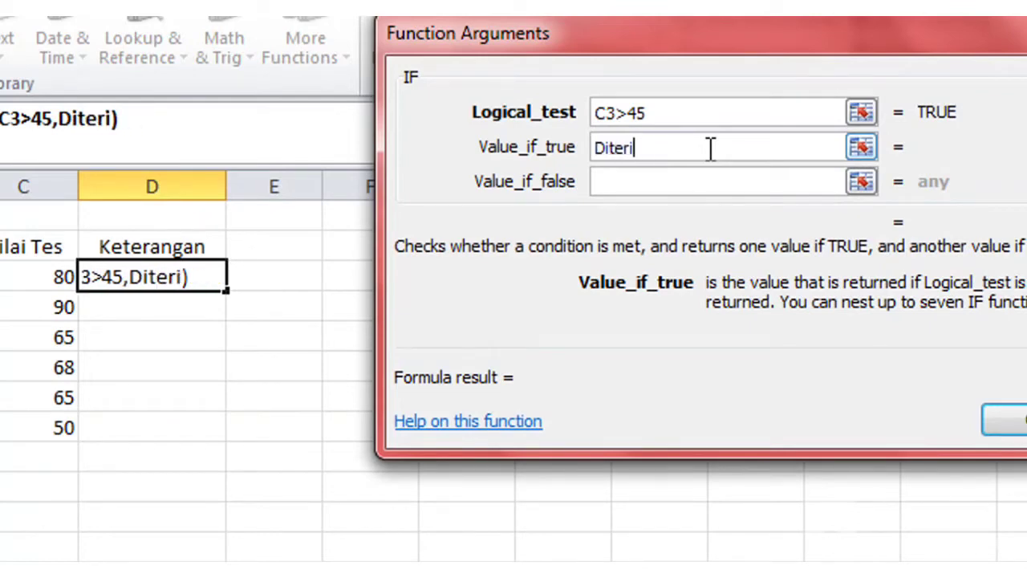
{"action": "type", "text": "ma"}
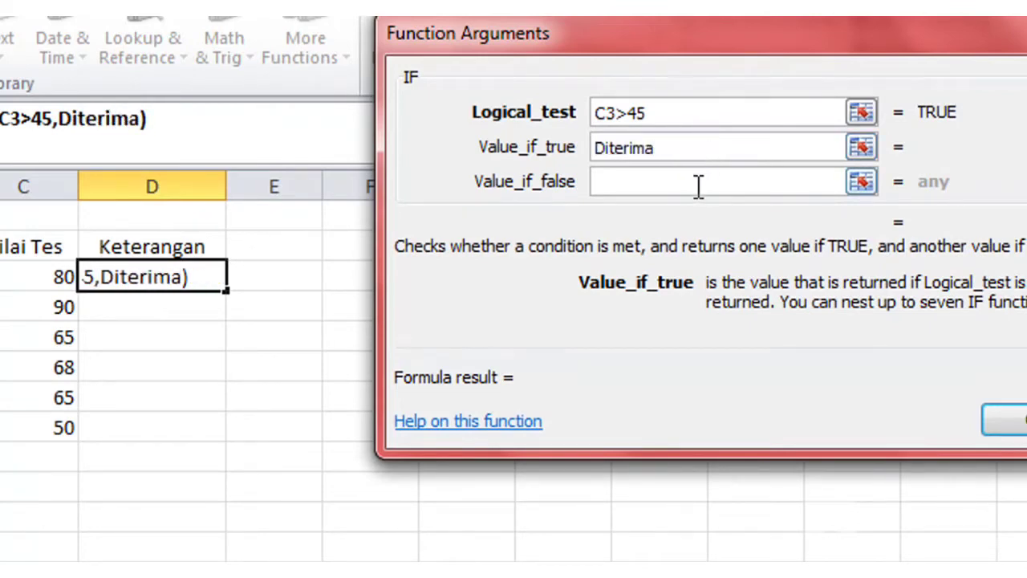
Set the Value_if_false argument of the IF function to Ditolak.
{"action": "left_click", "coordinate": [698, 184]}
{"action": "type", "text": "Dtit"}
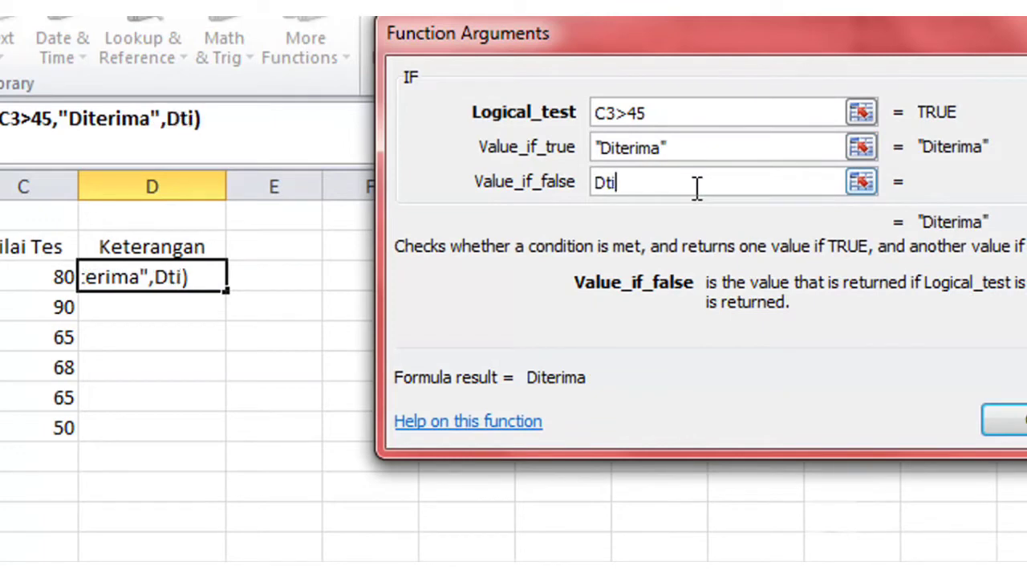
{"action": "key", "text": "BackSpace"}
{"action": "key", "text": "BackSpace"}
{"action": "key", "text": "BackSpace"}
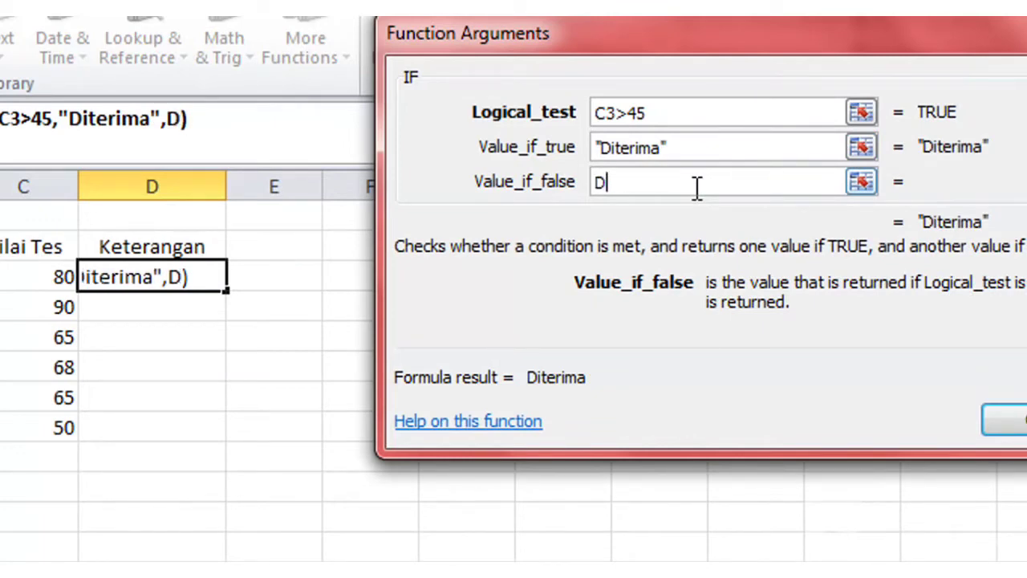
{"action": "type", "text": "itolak"}
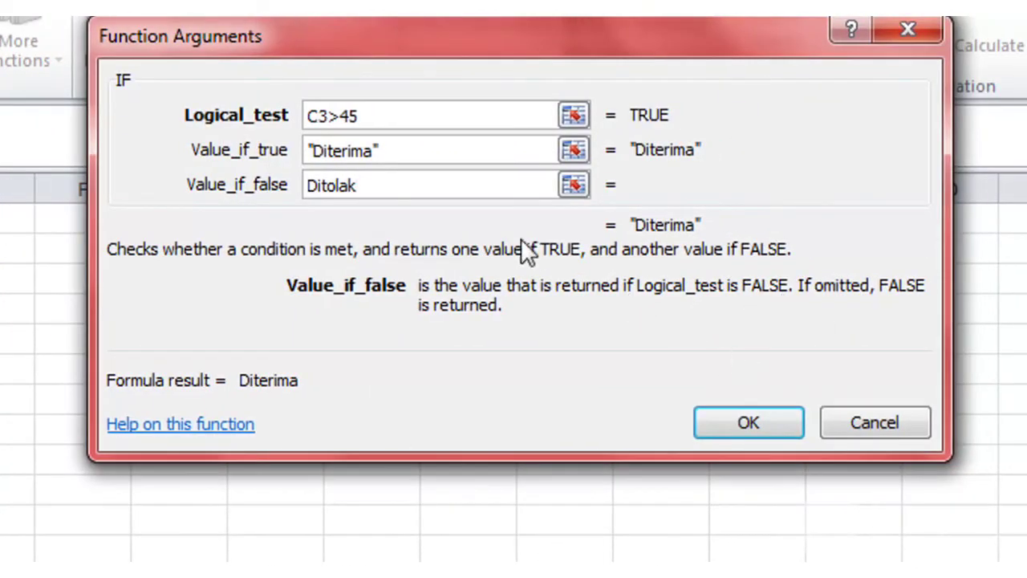
Confirm the IF formula in D3 and fill it down the Keterangan column to D8.
{"action": "left_click", "coordinate": [429, 151]}
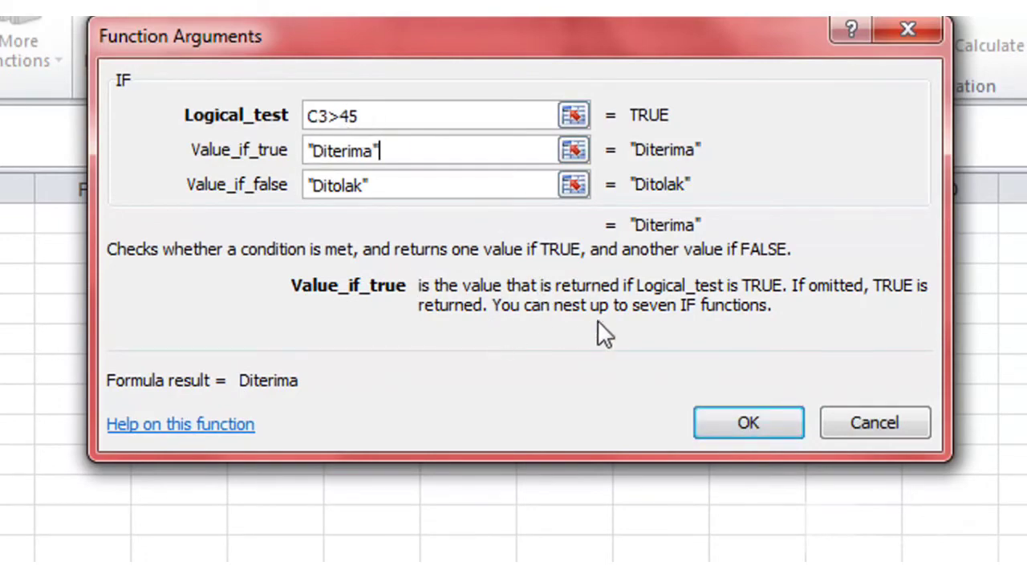
{"action": "left_click", "coordinate": [722, 421]}
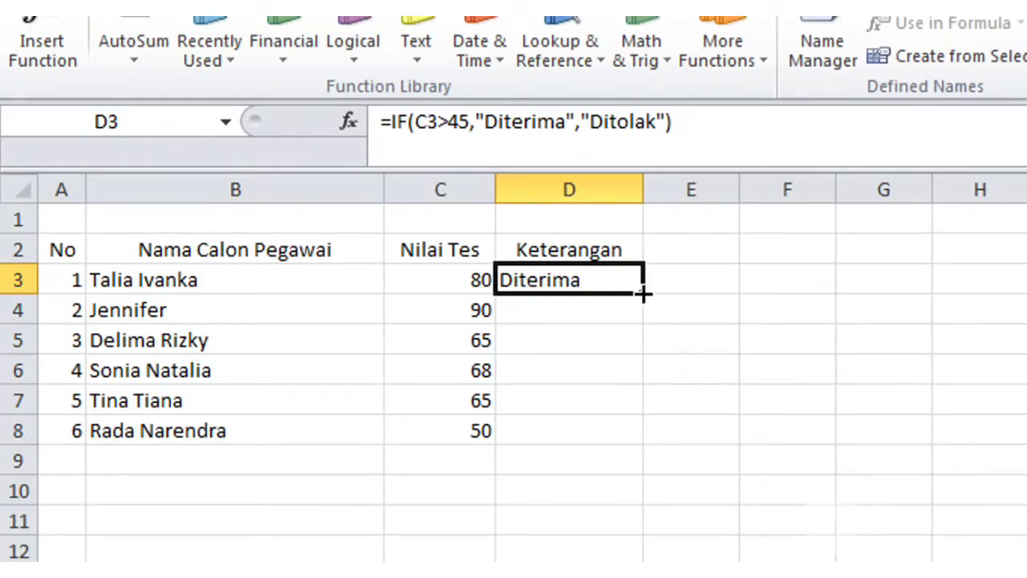
{"action": "left_click_drag", "start_coordinate": [644, 295], "coordinate": [614, 426]}
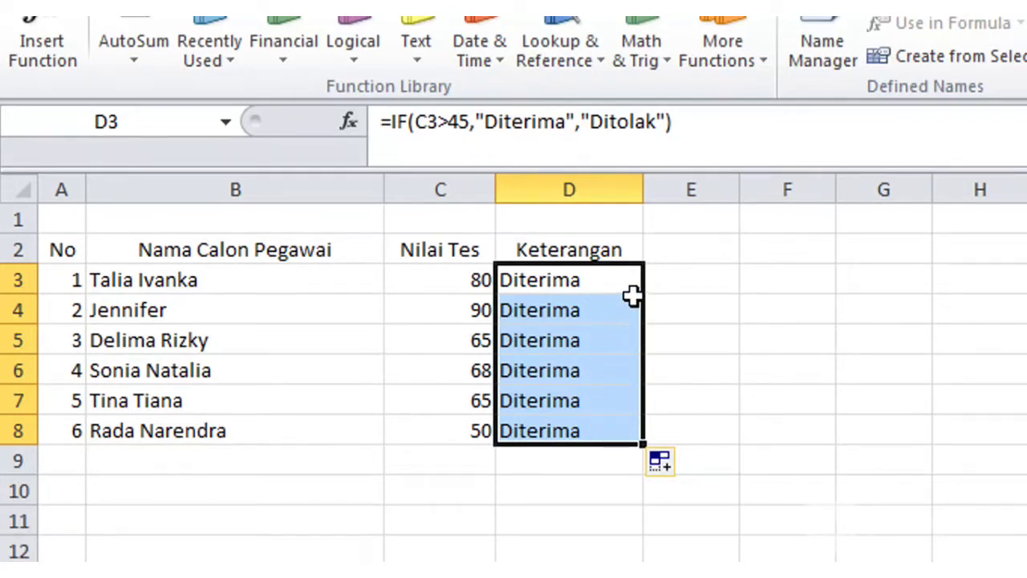
Review the Keterangan results and their IF formulas in D3:D8 against the applicants and their Nilai Tes scores.
{"action": "left_click", "coordinate": [621, 345]}
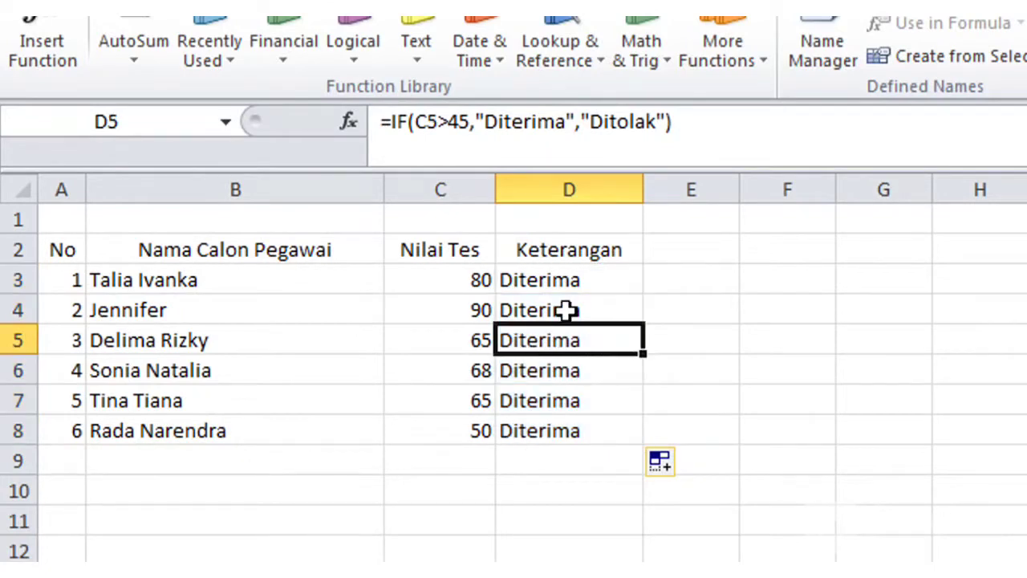
{"action": "left_click", "coordinate": [564, 190]}
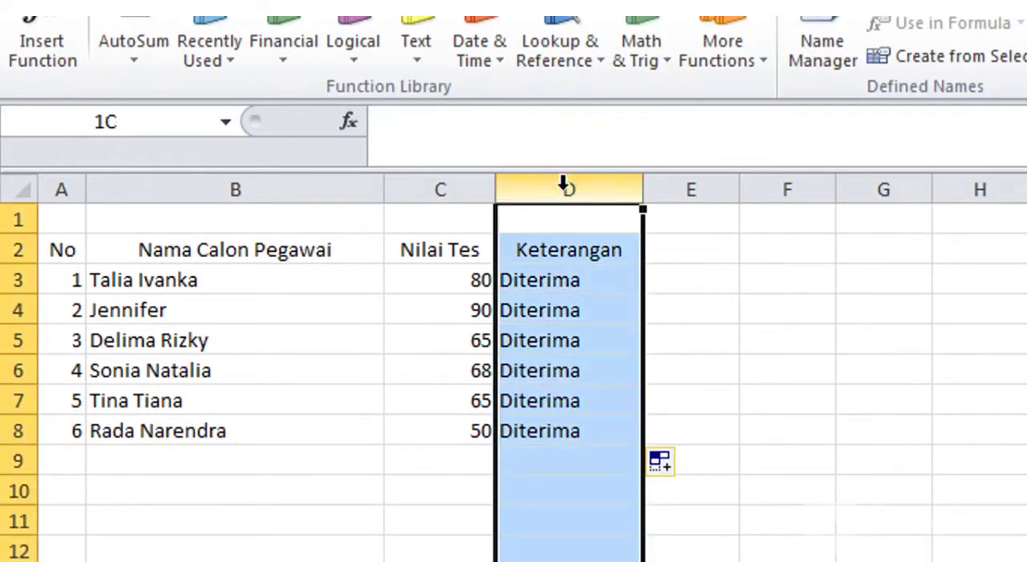
{"action": "left_click", "coordinate": [589, 311]}
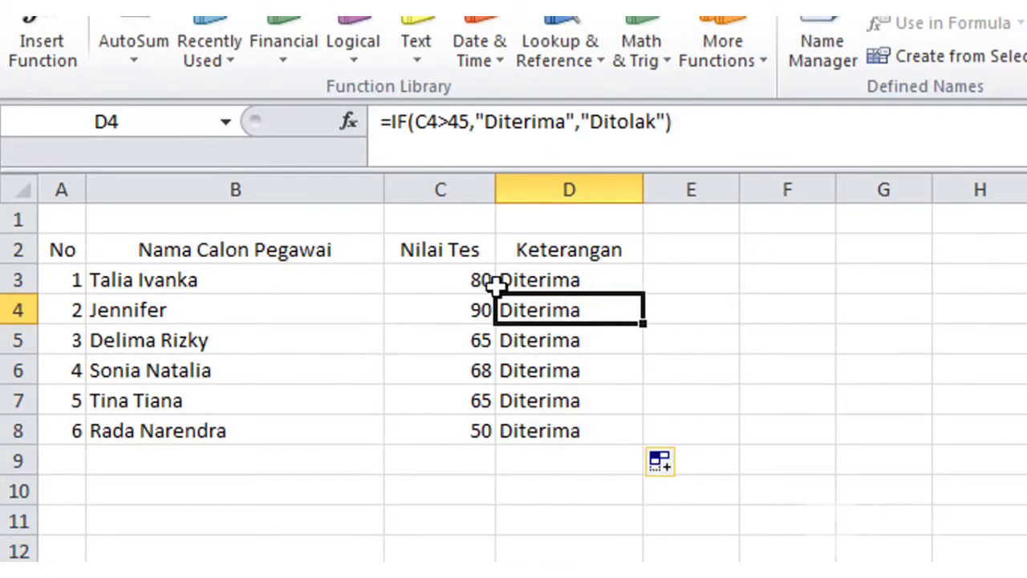
{"action": "left_click_drag", "start_coordinate": [156, 277], "coordinate": [553, 418]}
{"action": "left_click", "coordinate": [554, 415]}
{"action": "left_click_drag", "start_coordinate": [276, 293], "coordinate": [250, 421]}
{"action": "left_click_drag", "start_coordinate": [559, 279], "coordinate": [563, 432]}
{"action": "left_click", "coordinate": [658, 363]}
{"action": "left_click", "coordinate": [564, 321]}
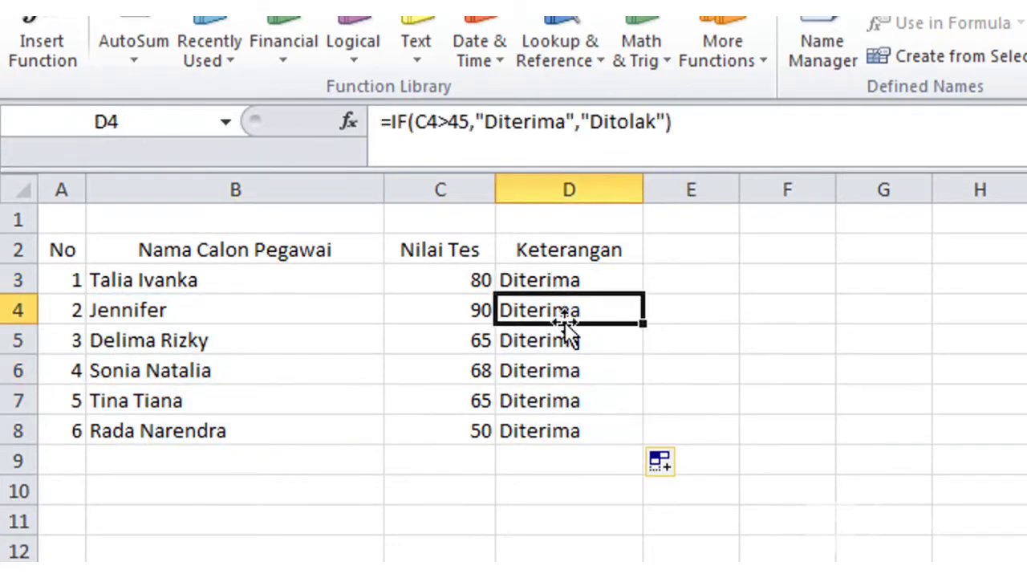
{"action": "left_click", "coordinate": [569, 362]}
{"action": "left_click", "coordinate": [566, 401]}
{"action": "left_click", "coordinate": [560, 423]}
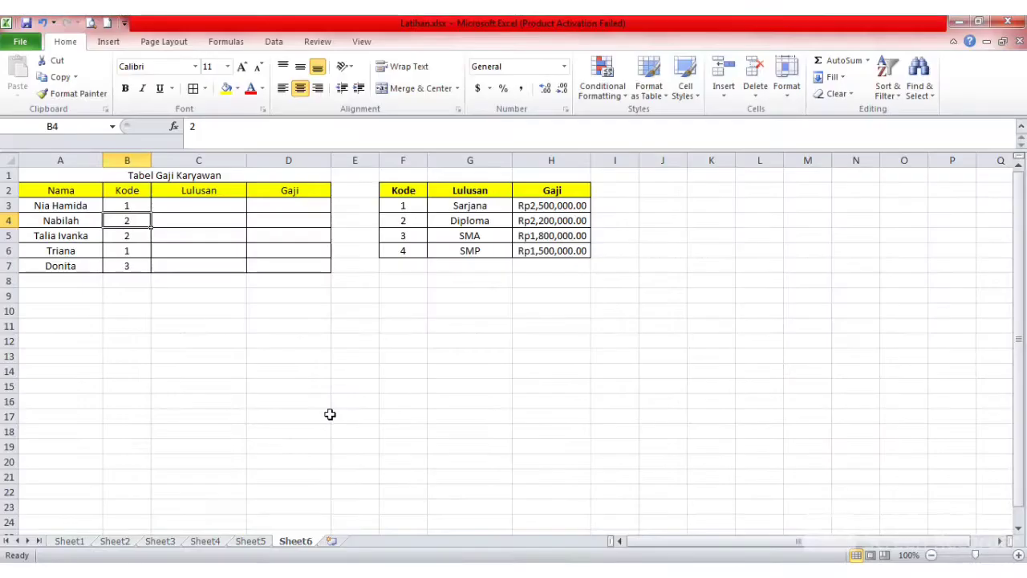
{"action": "left_click", "coordinate": [207, 329]}
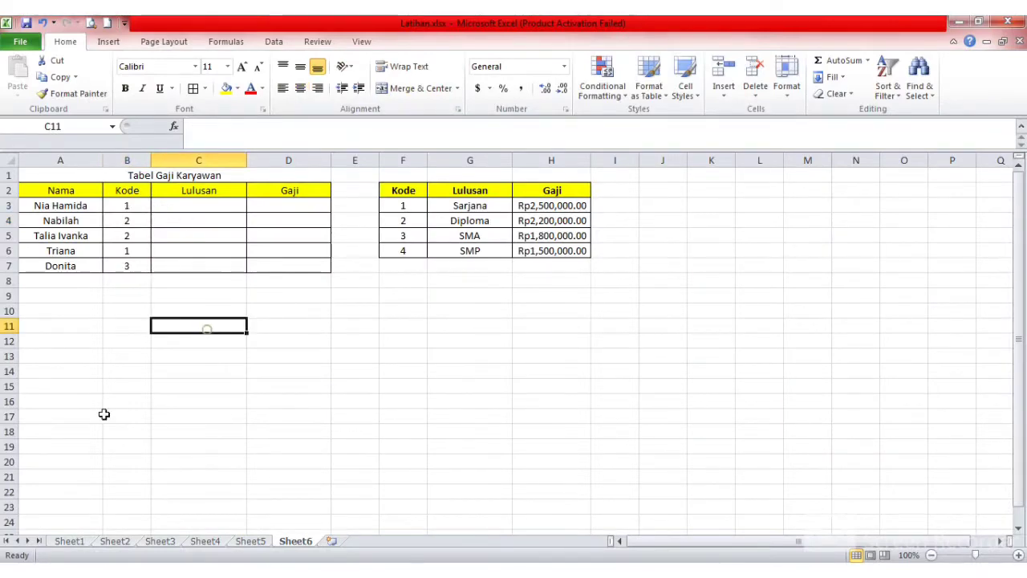
{"action": "left_click_drag", "start_coordinate": [91, 422], "coordinate": [762, 453]}
{"action": "left_click", "coordinate": [267, 298]}
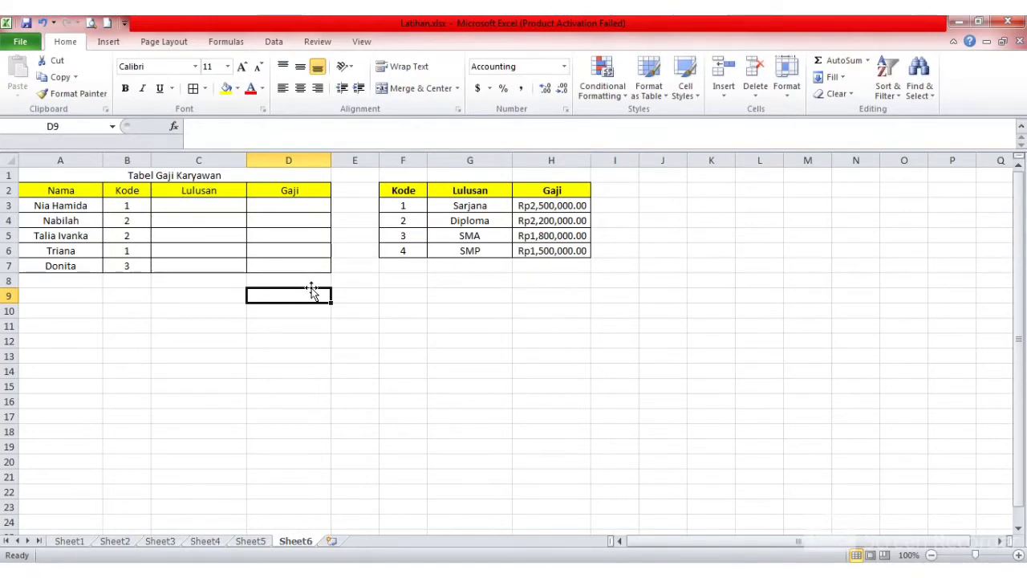
Enter =VLOOKUP(B3,$F$3:$H$6,2) in C3 to look up the first employee's Lulusan from the Kode.
{"action": "left_click", "coordinate": [224, 208]}
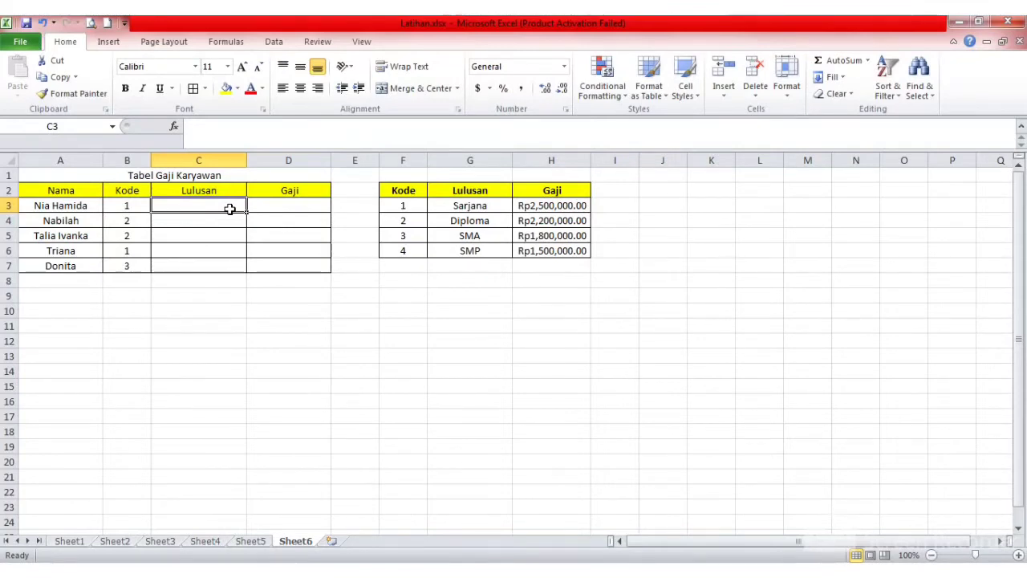
{"action": "type", "text": "="}
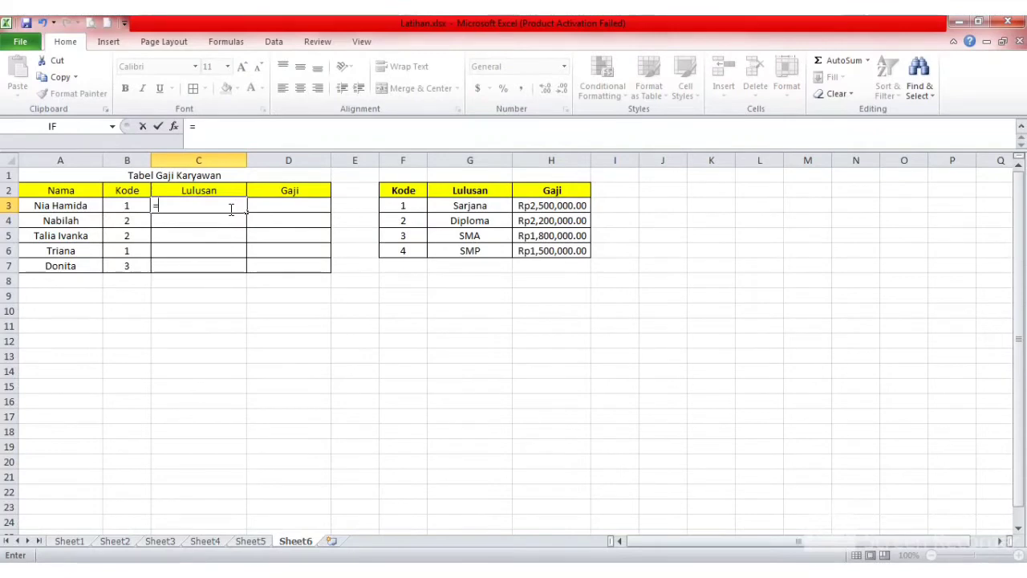
{"action": "type", "text": "VL"}
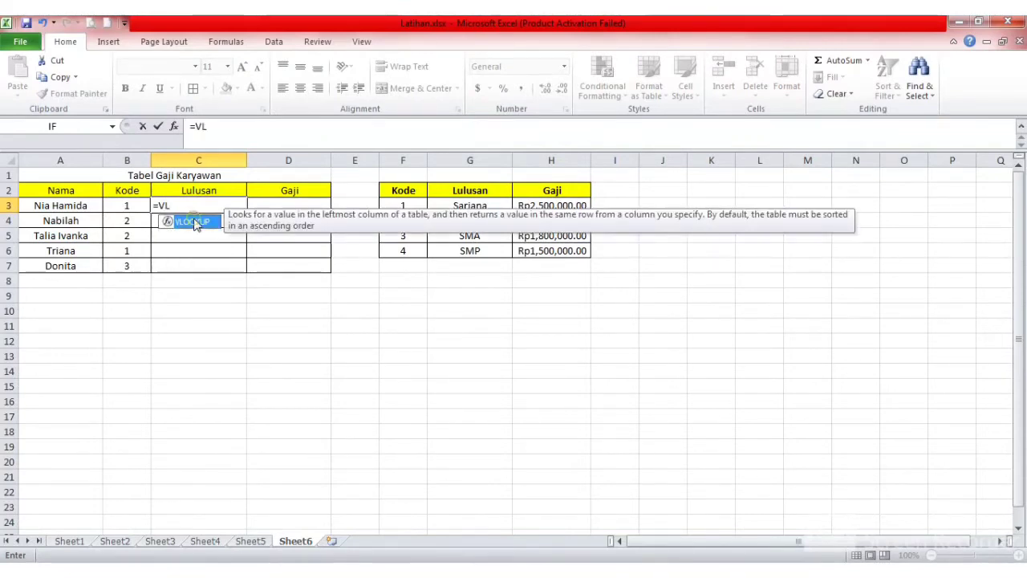
{"action": "double_click", "coordinate": [193, 223]}
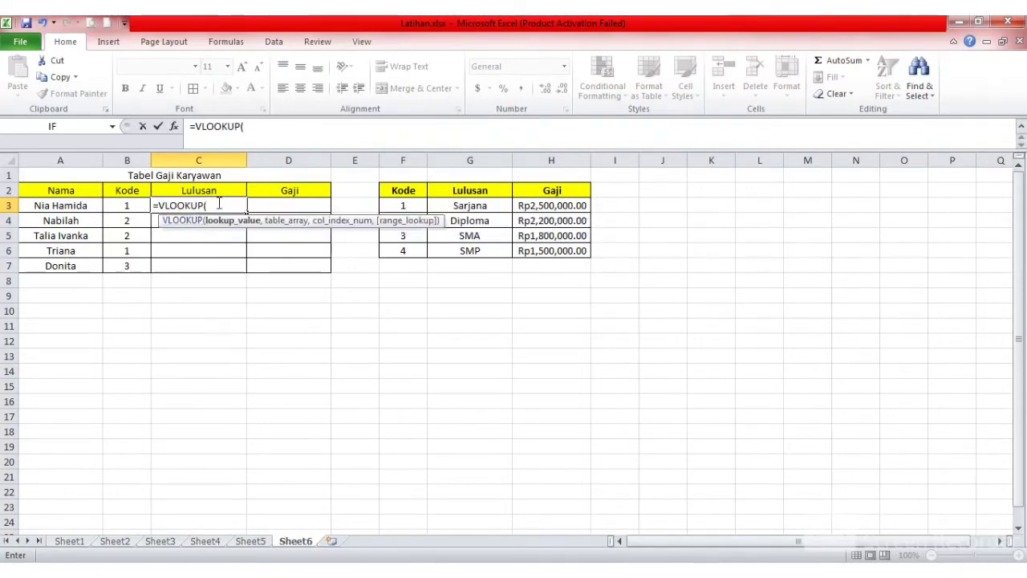
{"action": "left_click", "coordinate": [220, 205]}
{"action": "left_click", "coordinate": [128, 205]}
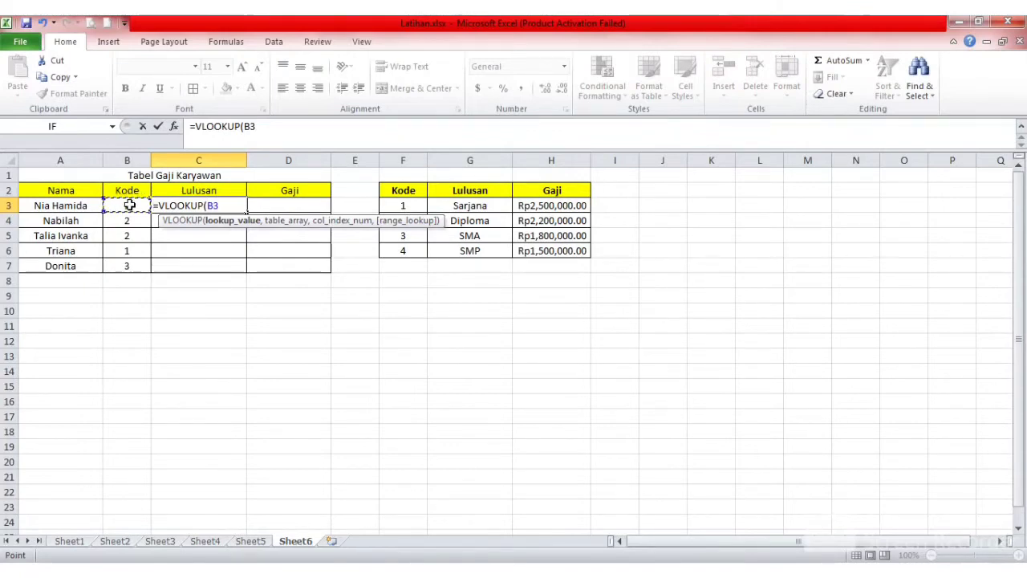
{"action": "type", "text": ","}
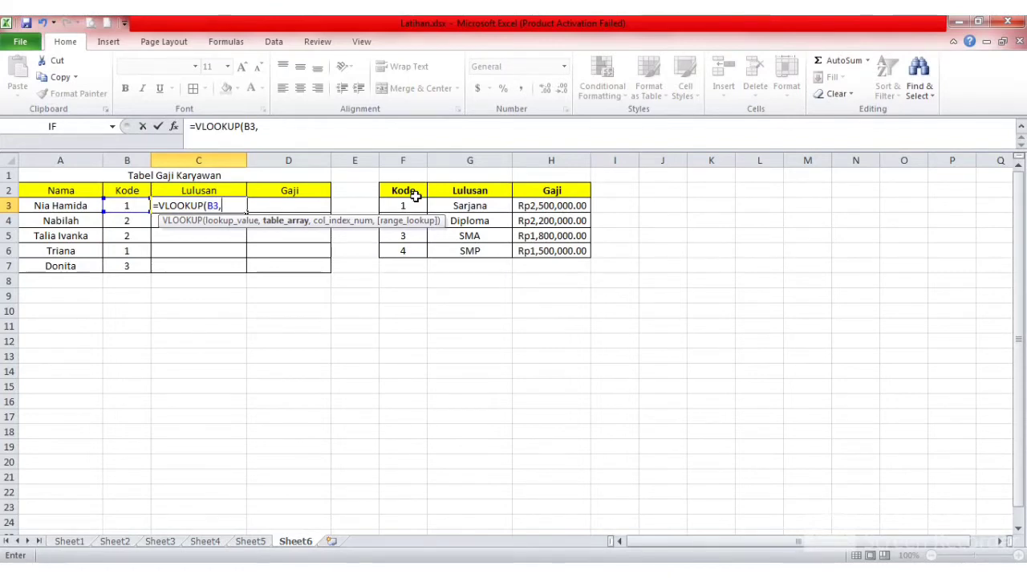
{"action": "left_click_drag", "start_coordinate": [404, 207], "coordinate": [541, 250]}
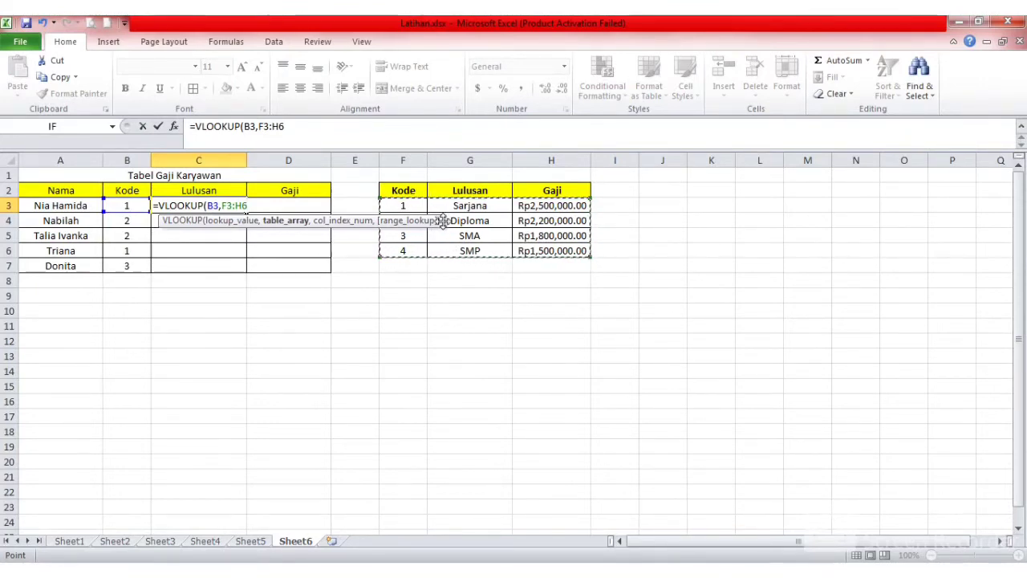
{"action": "key", "text": "F4"}
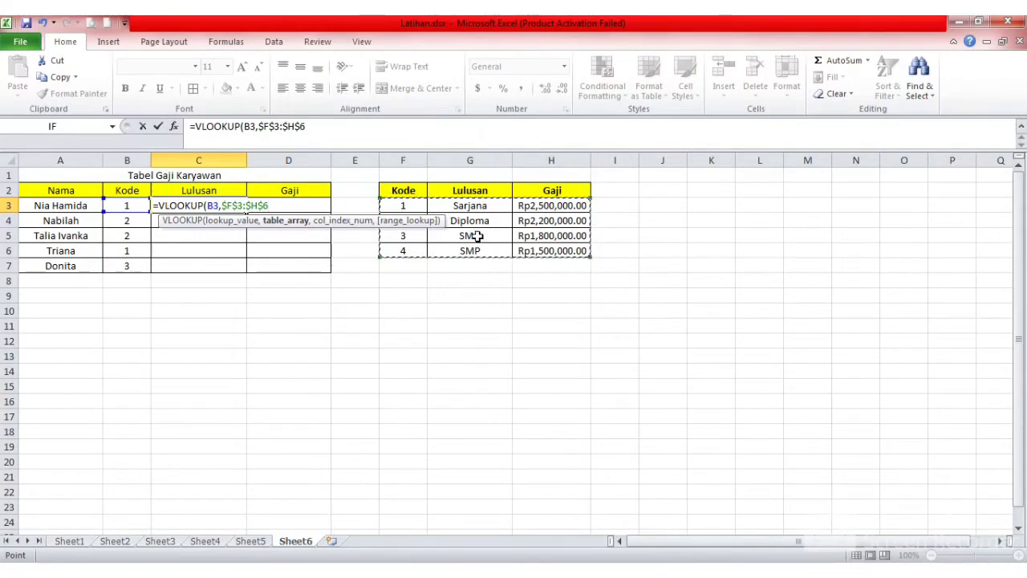
{"action": "type", "text": ",2"}
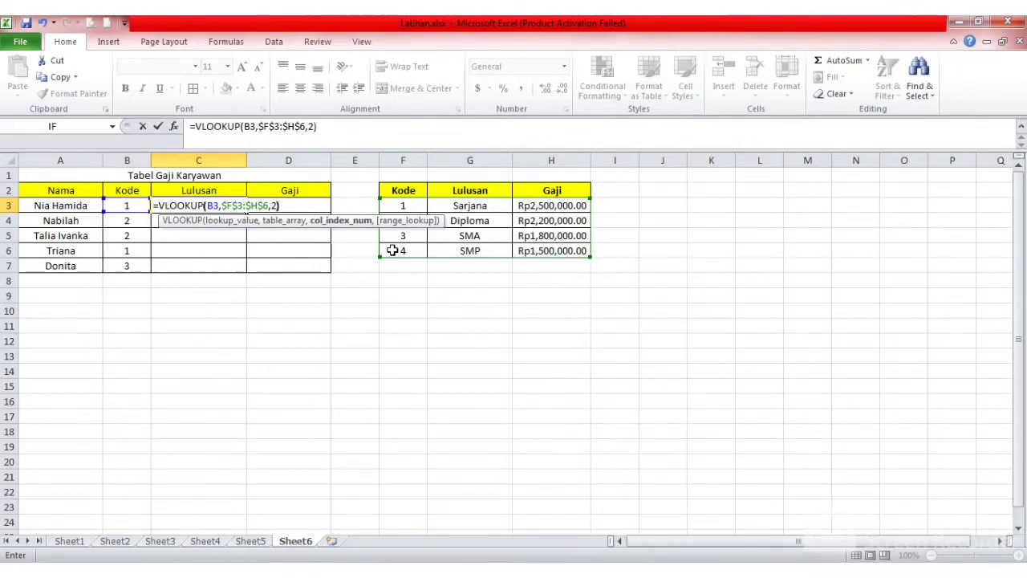
{"action": "key", "text": "Return"}
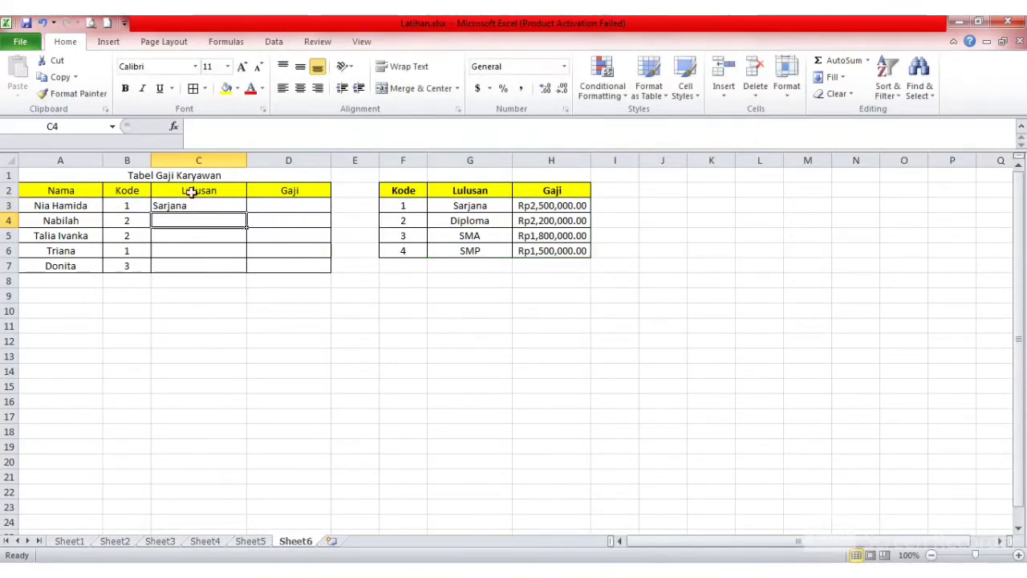
Fill the VLOOKUP formula from C3 down the Lulusan column to C7 and centre the filled cells.
{"action": "left_click", "coordinate": [196, 206]}
{"action": "left_click", "coordinate": [481, 207]}
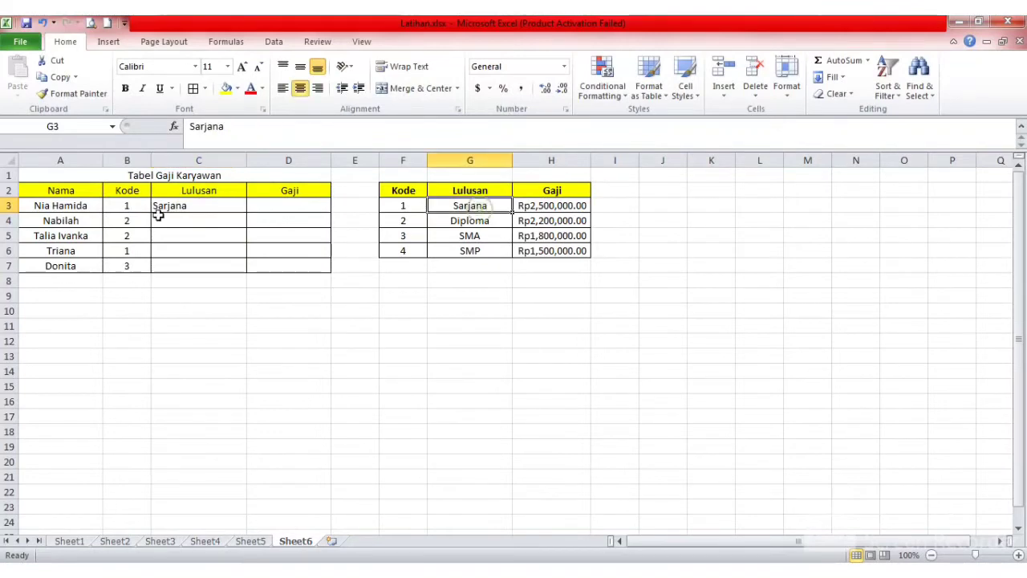
{"action": "left_click", "coordinate": [129, 212]}
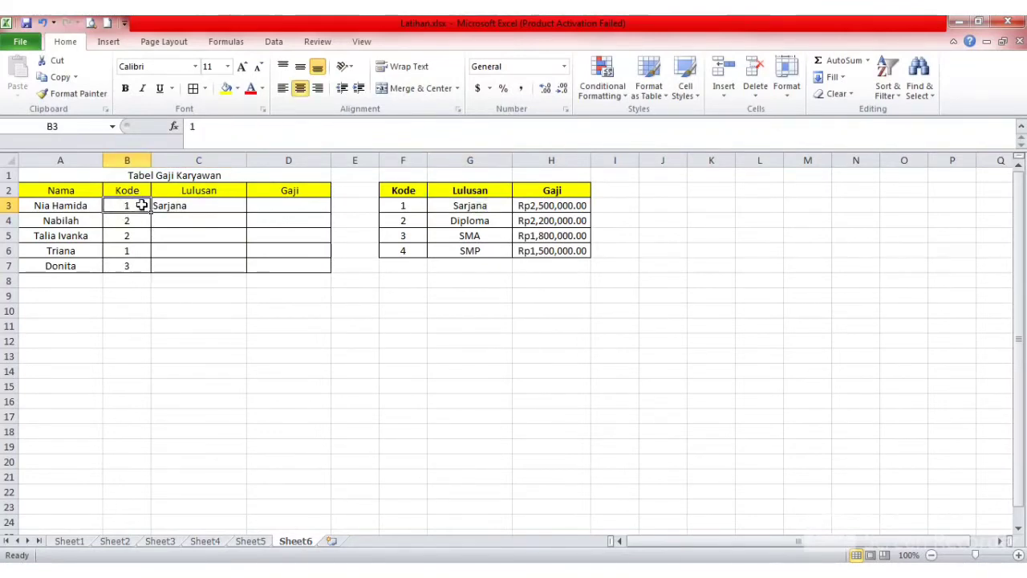
{"action": "left_click", "coordinate": [488, 205]}
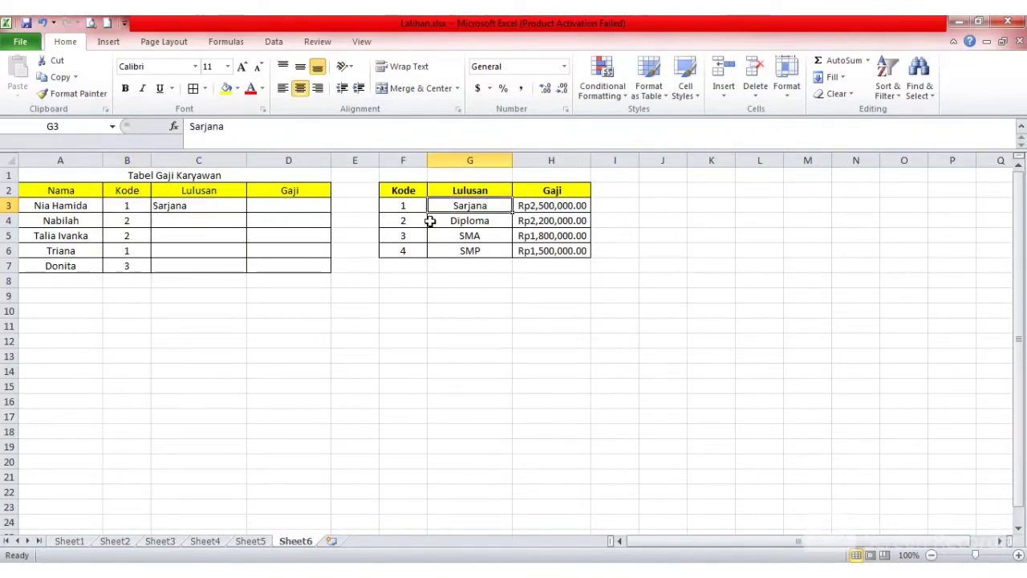
{"action": "left_click", "coordinate": [202, 207]}
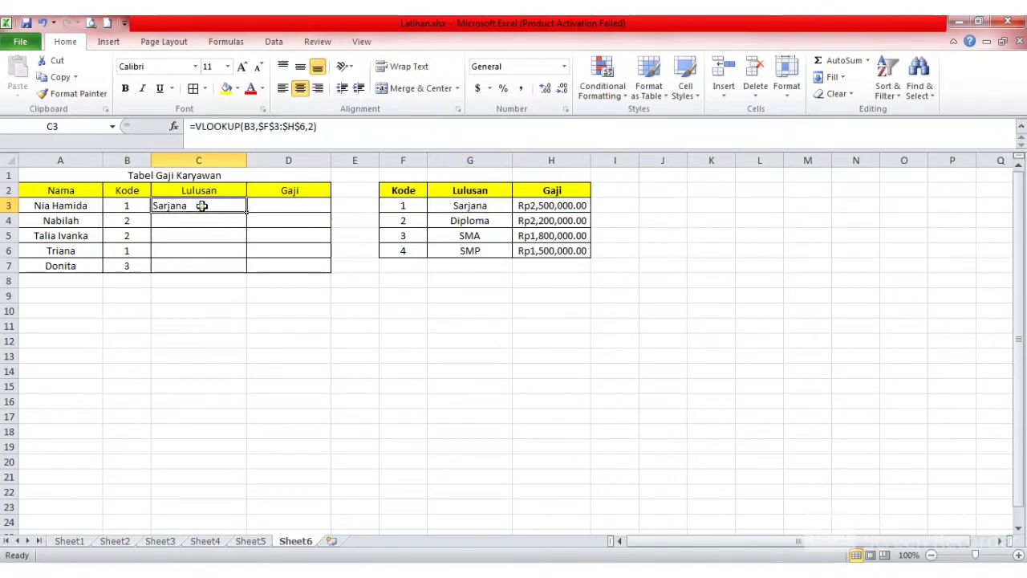
{"action": "left_click_drag", "start_coordinate": [248, 215], "coordinate": [245, 271]}
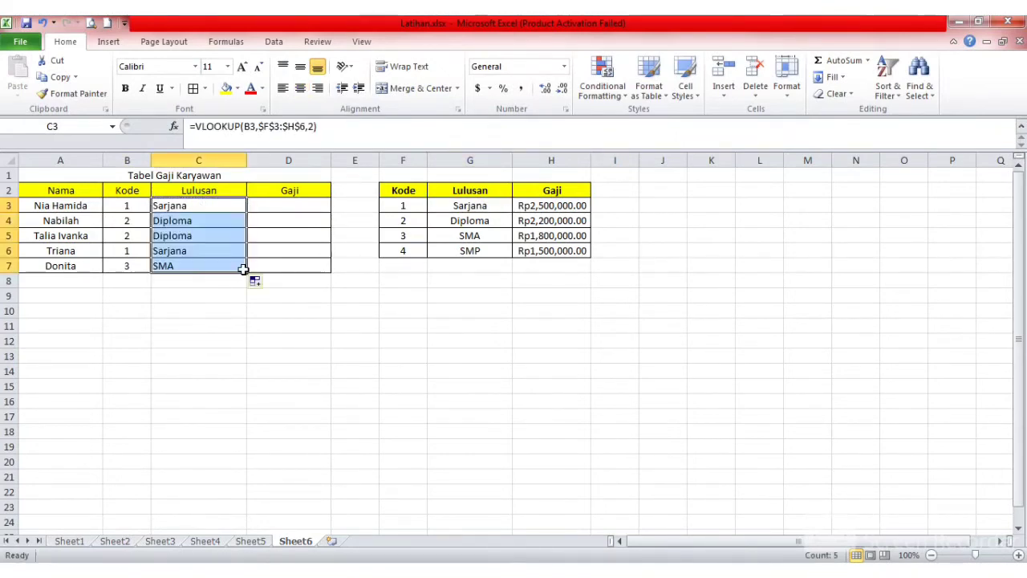
{"action": "left_click", "coordinate": [300, 89]}
Compare the Lulusan results in C3:C7 with the employees' Kode values and the lookup table in F3:H6.
{"action": "left_click", "coordinate": [198, 250]}
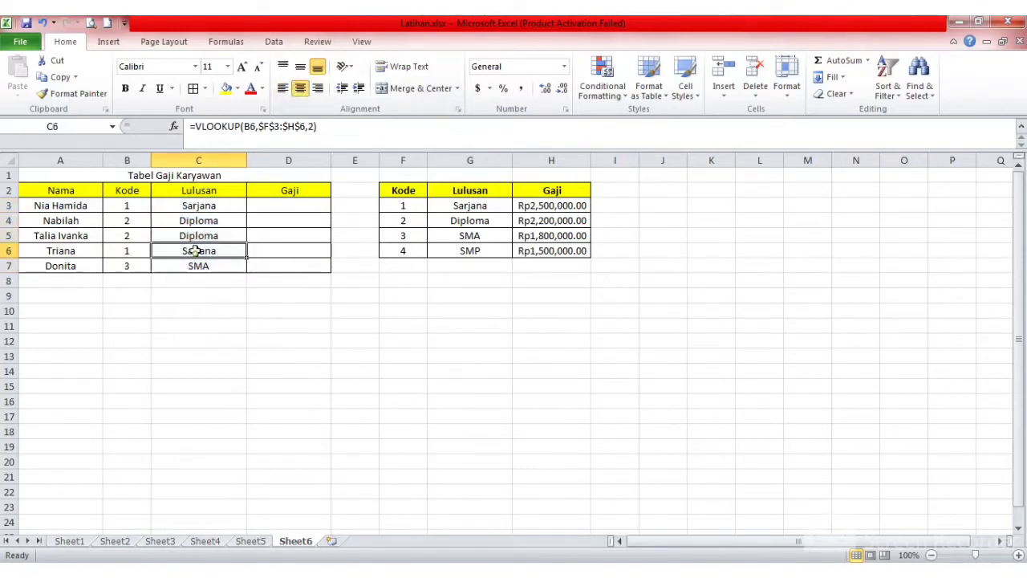
{"action": "left_click", "coordinate": [198, 206]}
{"action": "left_click", "coordinate": [126, 220]}
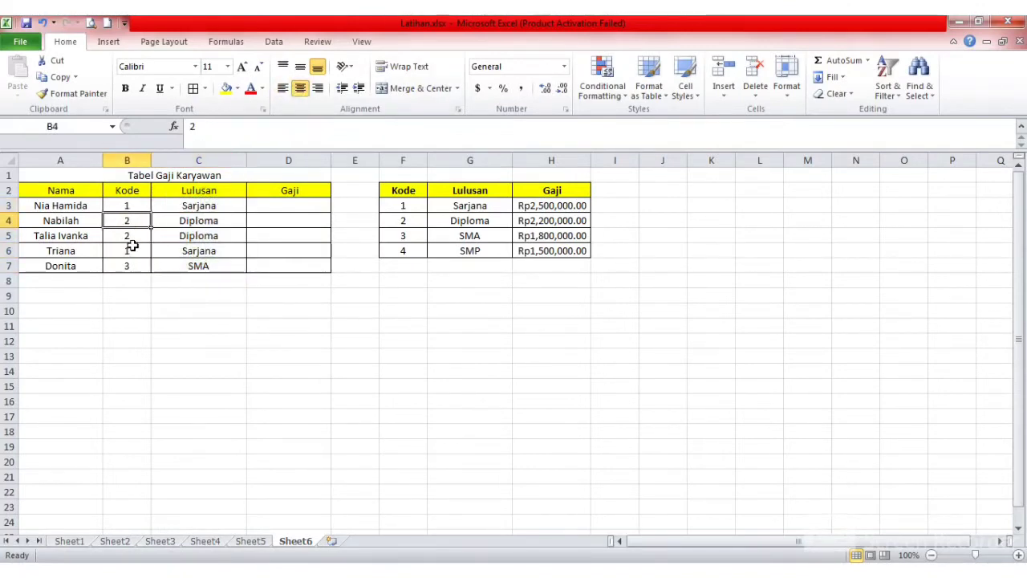
{"action": "left_click", "coordinate": [130, 239]}
{"action": "left_click", "coordinate": [413, 224]}
{"action": "left_click", "coordinate": [452, 224]}
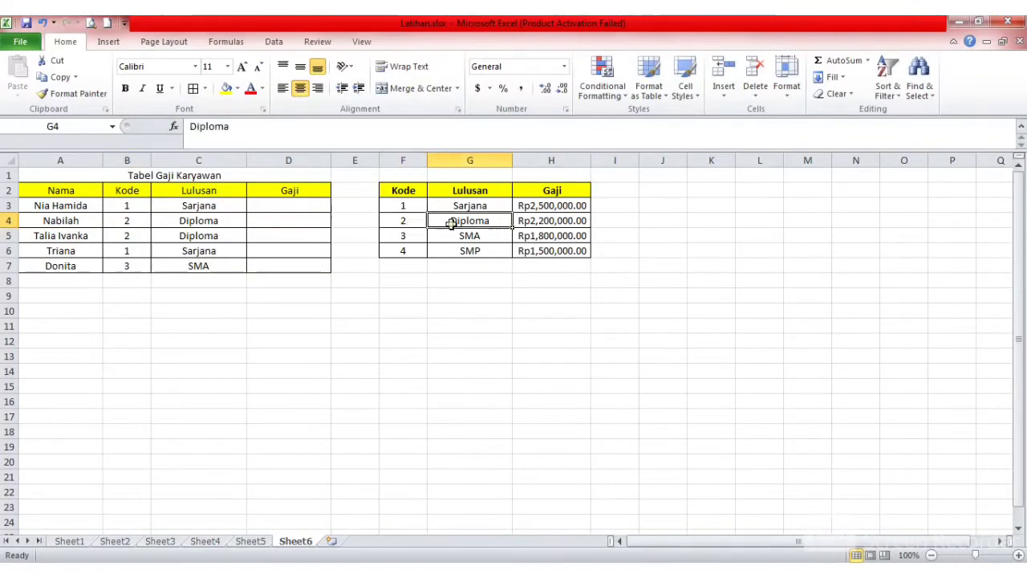
{"action": "left_click", "coordinate": [131, 267]}
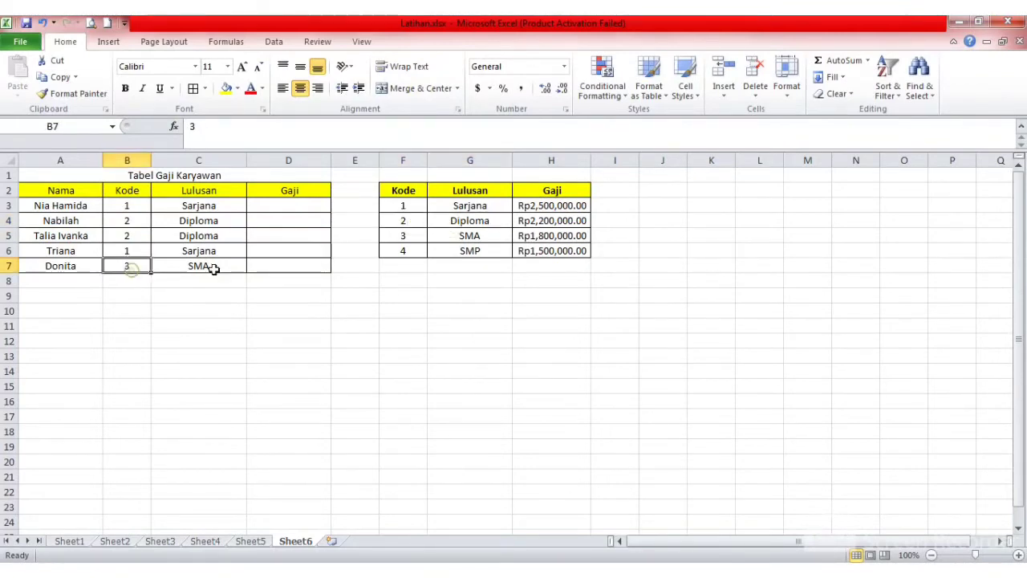
{"action": "left_click", "coordinate": [453, 237]}
{"action": "left_click", "coordinate": [242, 207]}
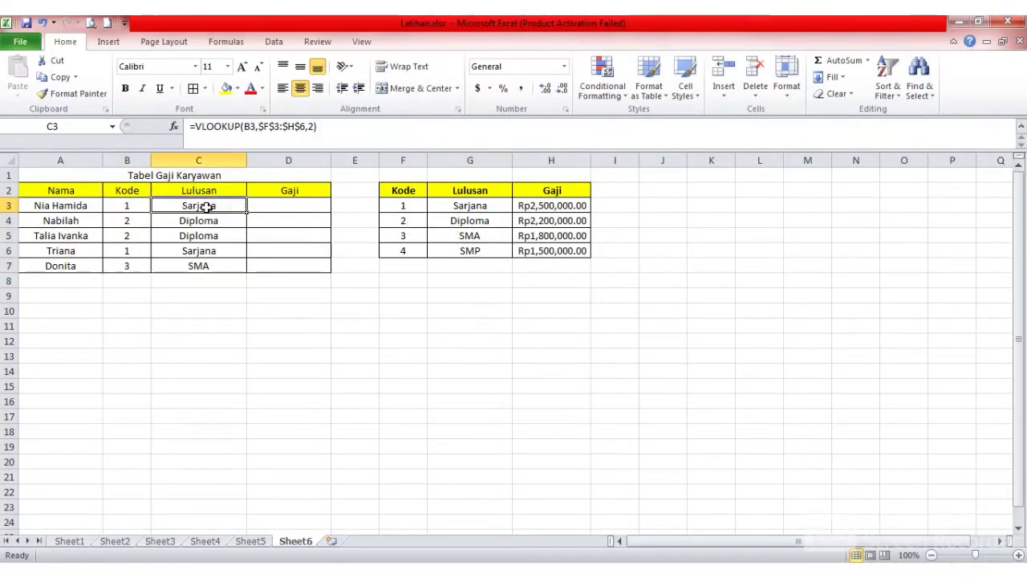
{"action": "left_click_drag", "start_coordinate": [174, 205], "coordinate": [201, 268]}
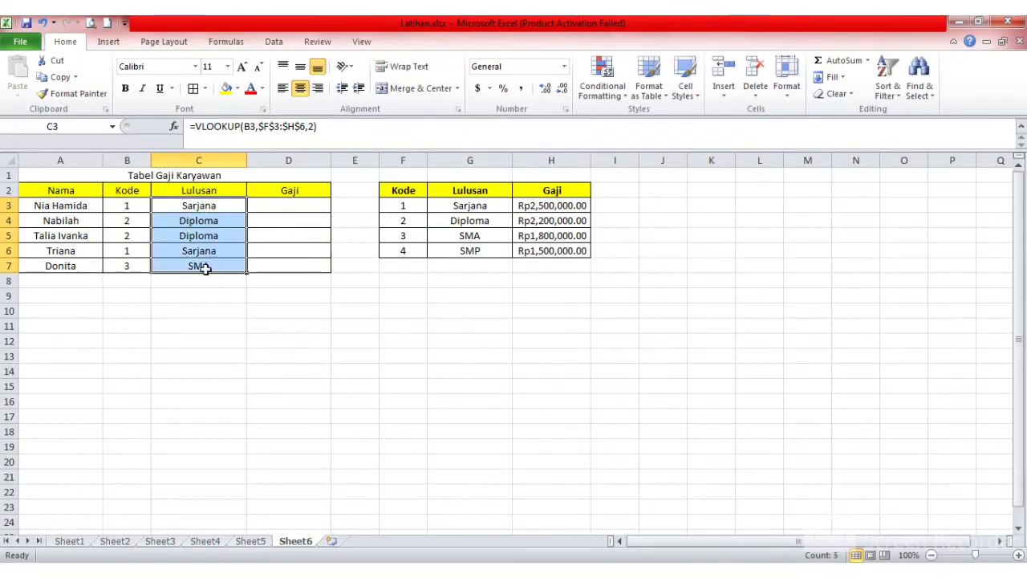
Enter =VLOOKUP(B3,$F$3:$H$6,3) in D3 to look up the first employee's Gaji from the Kode.
{"action": "left_click", "coordinate": [295, 203]}
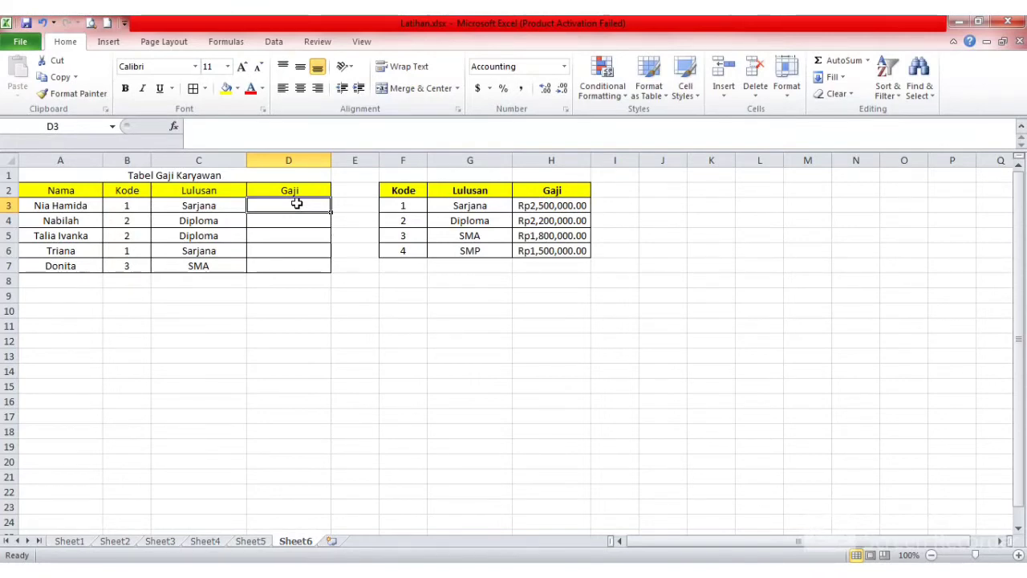
{"action": "type", "text": "=VLO"}
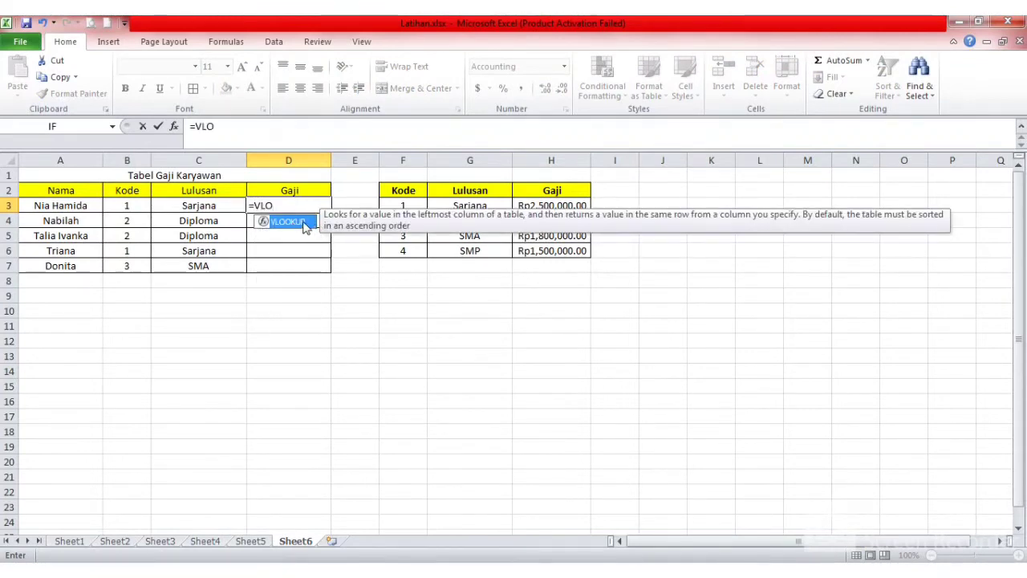
{"action": "double_click", "coordinate": [305, 228]}
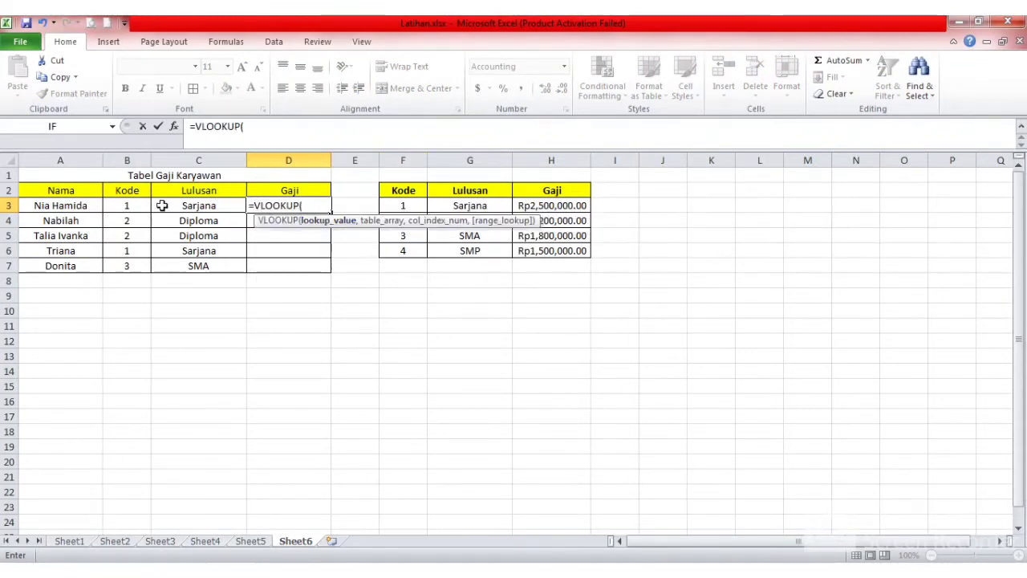
{"action": "left_click", "coordinate": [126, 205]}
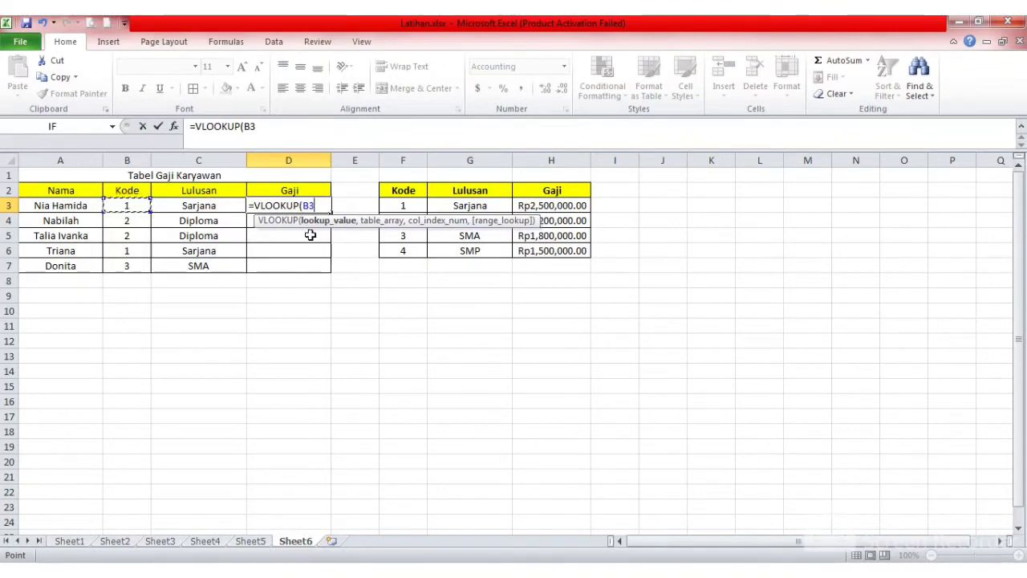
{"action": "type", "text": ","}
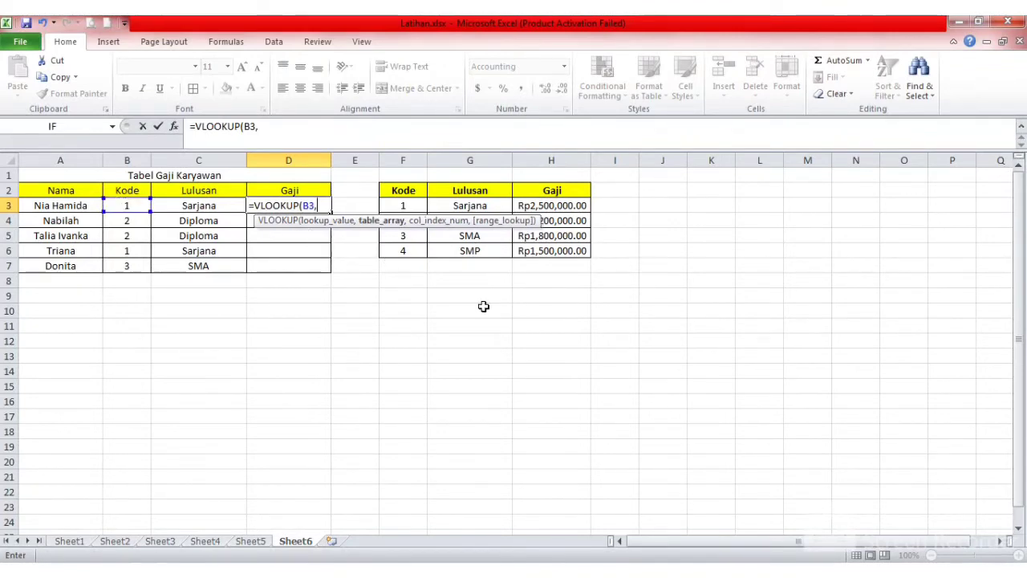
{"action": "left_click_drag", "start_coordinate": [407, 206], "coordinate": [549, 261]}
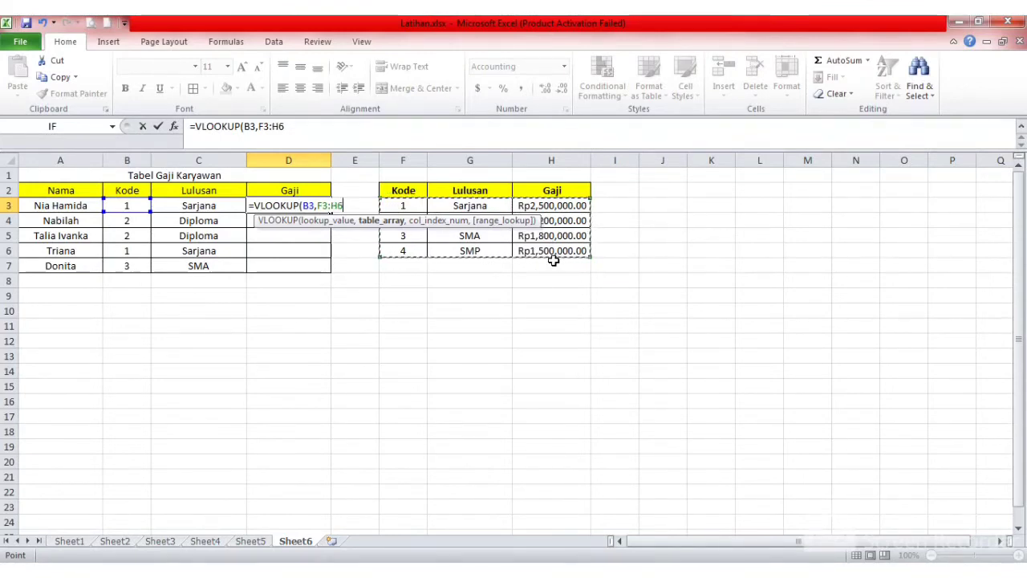
{"action": "key", "text": "F4"}
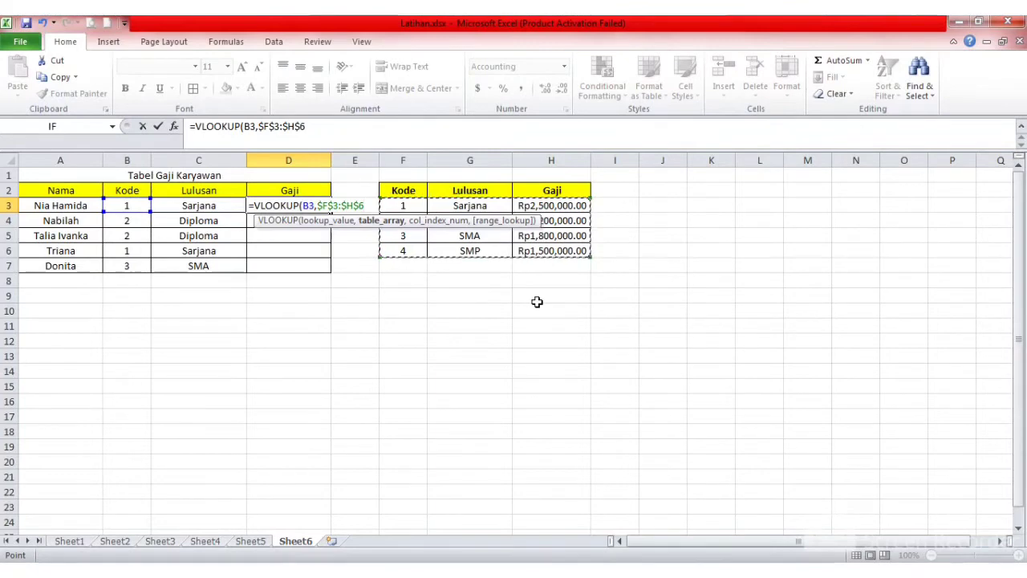
{"action": "type", "text": ",3"}
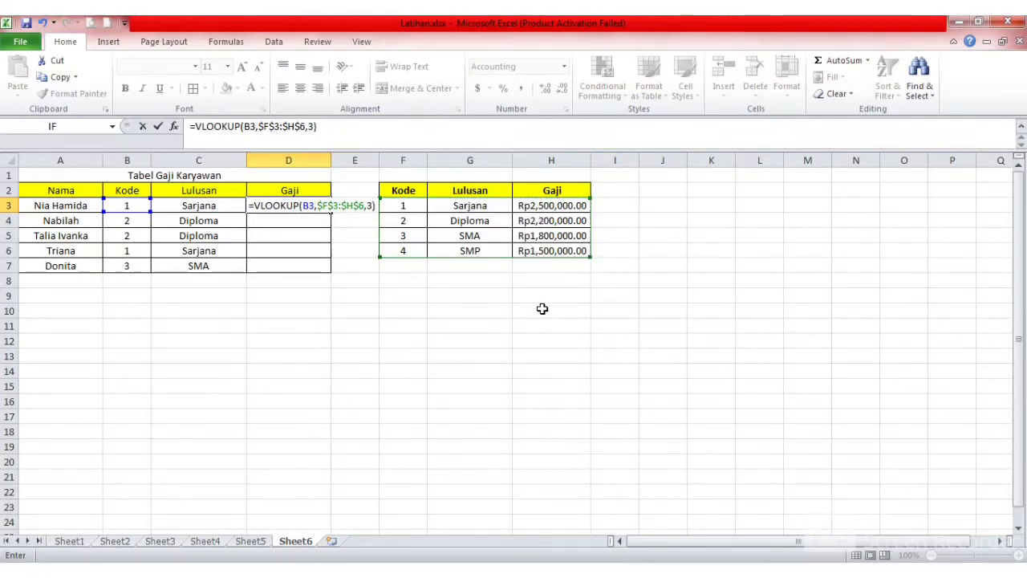
{"action": "key", "text": "Return"}
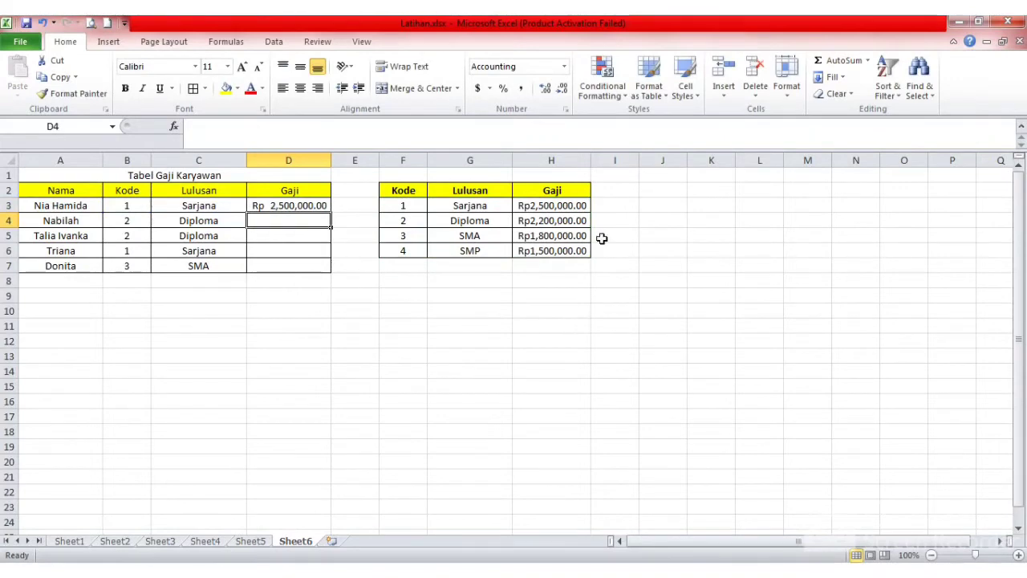
Check the Gaji result in D3 against its Kode and the first row of the lookup table.
{"action": "left_click", "coordinate": [546, 205]}
{"action": "left_click", "coordinate": [308, 203]}
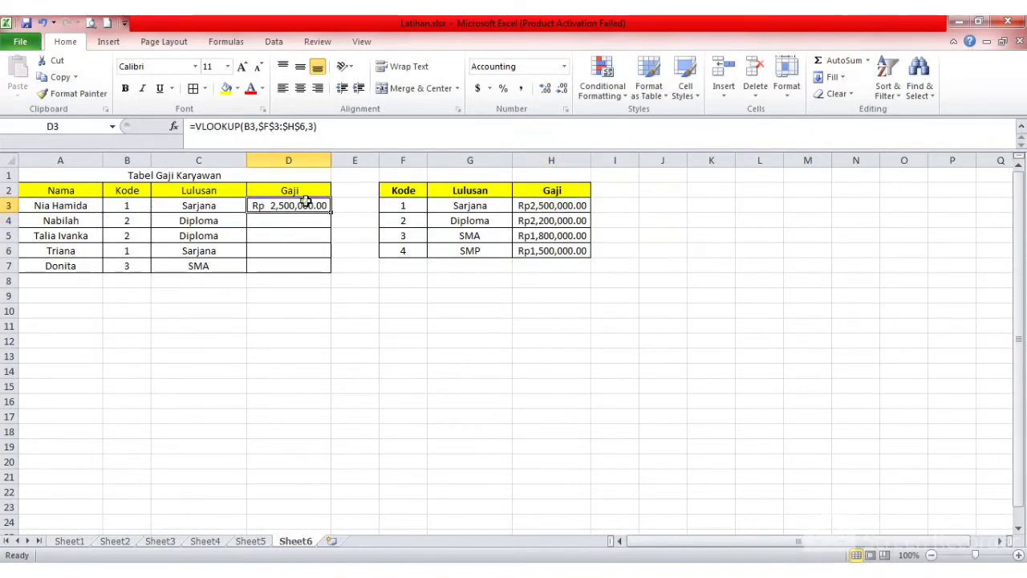
{"action": "left_click", "coordinate": [571, 205]}
{"action": "left_click", "coordinate": [161, 204]}
{"action": "left_click", "coordinate": [115, 205]}
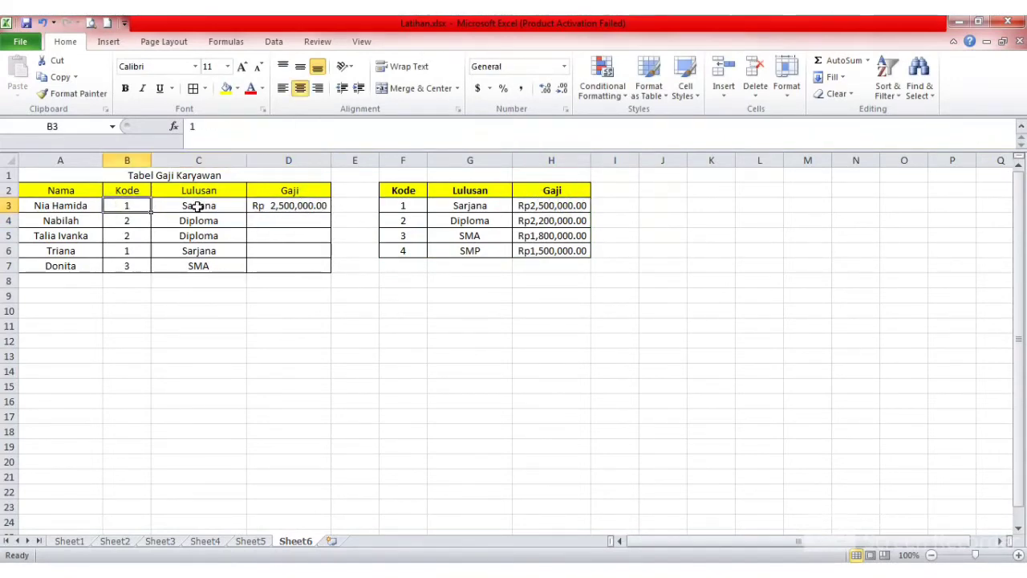
{"action": "left_click", "coordinate": [473, 206]}
{"action": "left_click", "coordinate": [542, 208]}
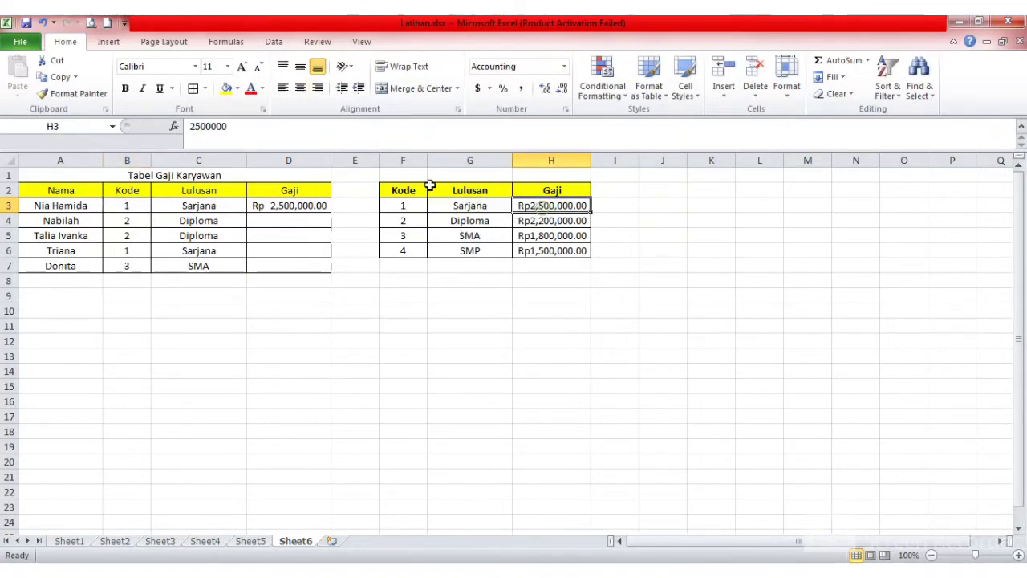
Fill the VLOOKUP formula from D3 down the Gaji column to D7.
{"action": "left_click", "coordinate": [302, 204]}
{"action": "left_click_drag", "start_coordinate": [330, 211], "coordinate": [329, 271]}
{"action": "left_click", "coordinate": [454, 225]}
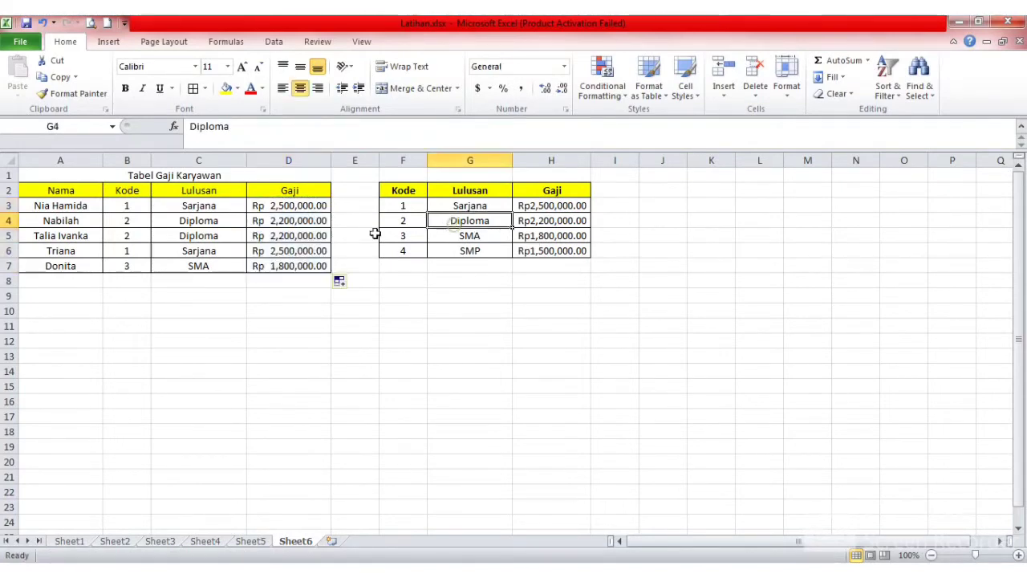
Check the Lulusan and Gaji results in row 7 against the SMA and SMP rows of the lookup table.
{"action": "left_click", "coordinate": [281, 237]}
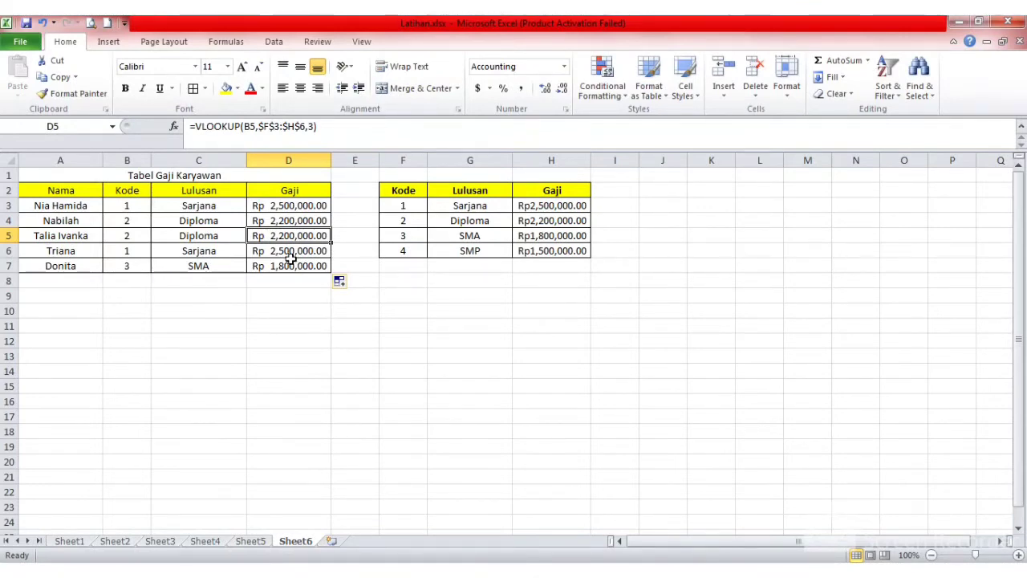
{"action": "left_click", "coordinate": [302, 278]}
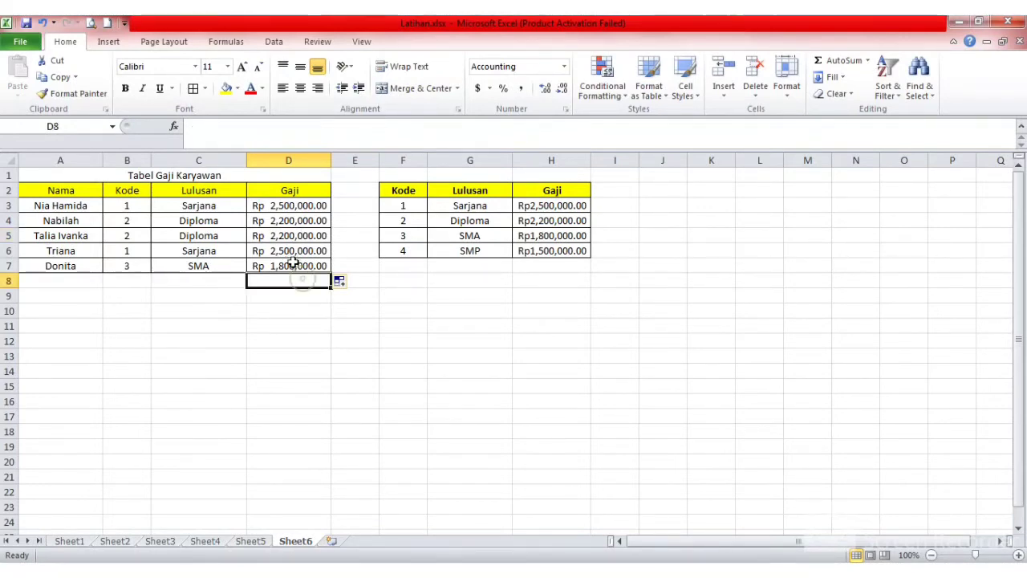
{"action": "left_click", "coordinate": [289, 265]}
{"action": "left_click", "coordinate": [481, 253]}
{"action": "left_click", "coordinate": [517, 252]}
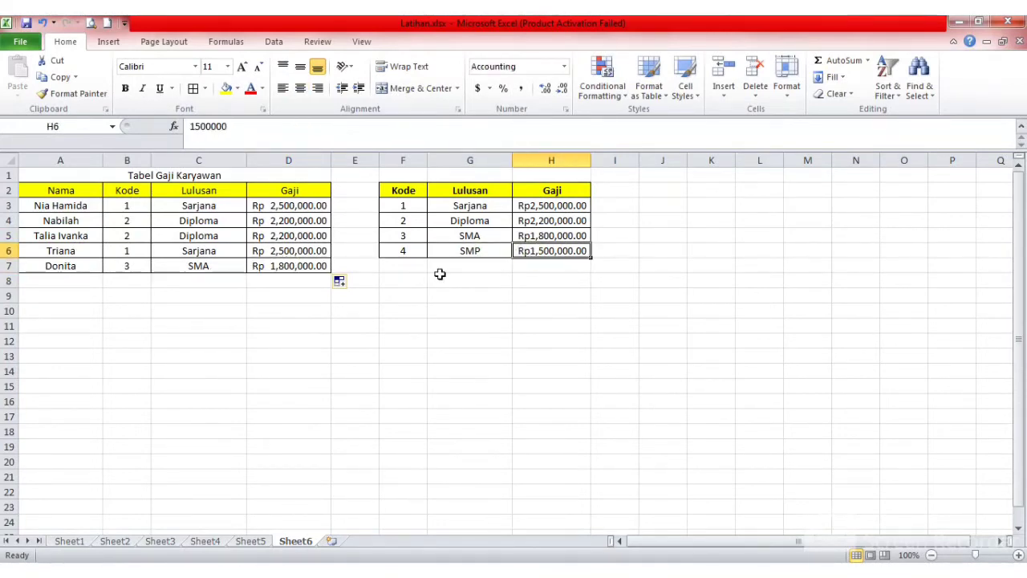
{"action": "left_click", "coordinate": [477, 236]}
{"action": "left_click", "coordinate": [539, 236]}
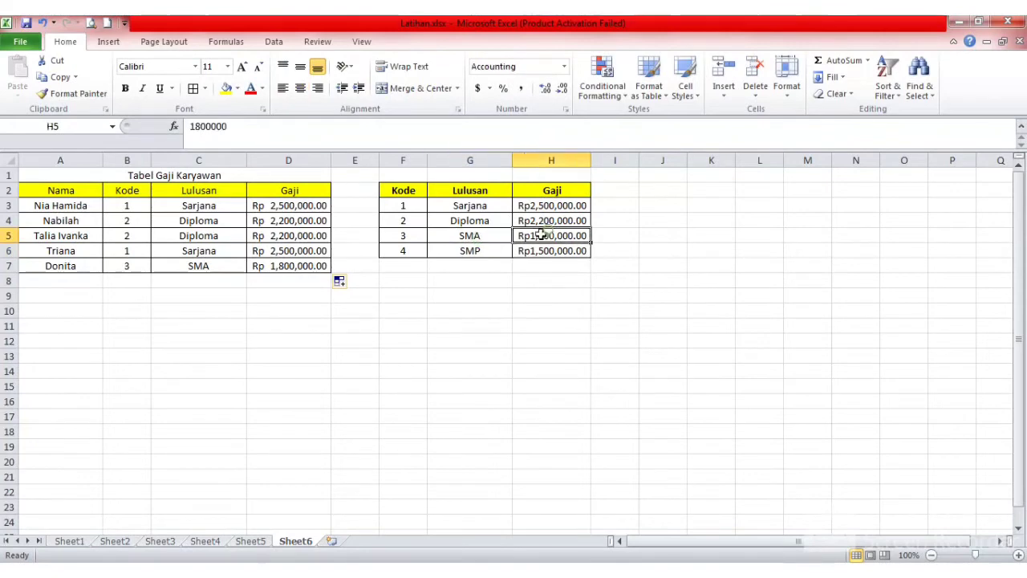
{"action": "left_click", "coordinate": [196, 267]}
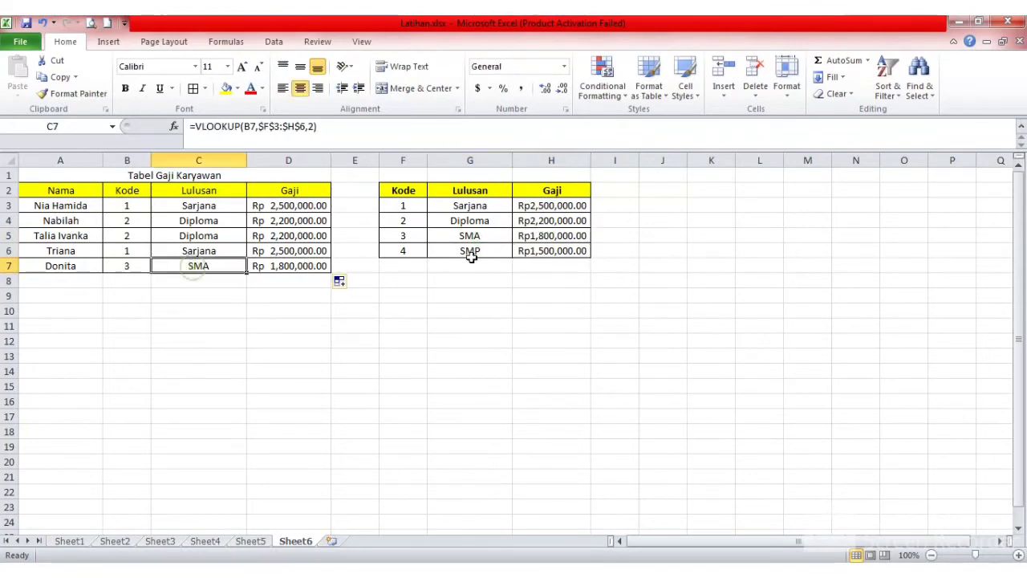
{"action": "left_click", "coordinate": [552, 234]}
{"action": "left_click", "coordinate": [455, 234]}
Compare the Lulusan and Gaji results in rows 3 to 6 with the Sarjana and Diploma rows of the lookup table.
{"action": "left_click", "coordinate": [215, 252]}
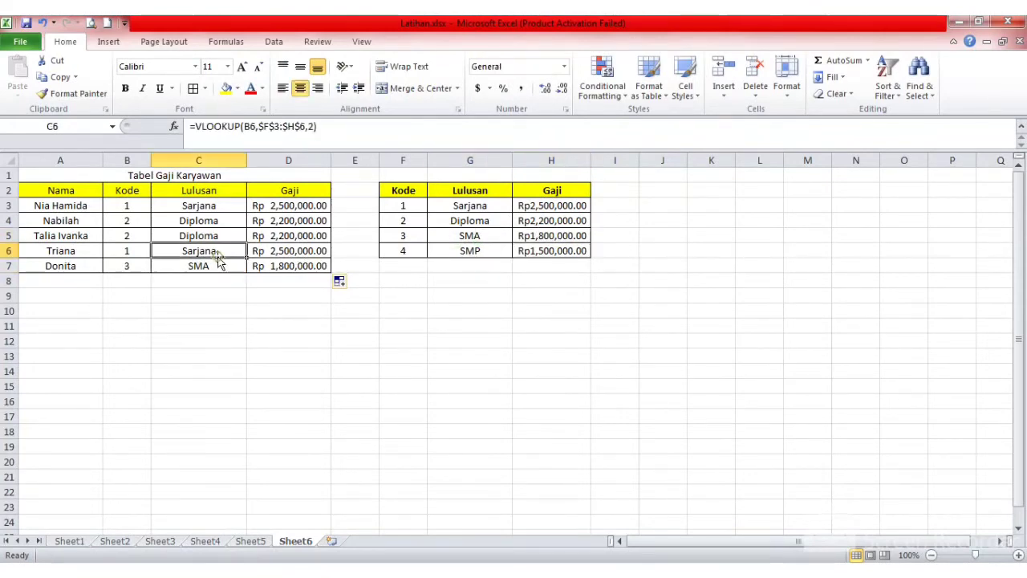
{"action": "left_click", "coordinate": [480, 207]}
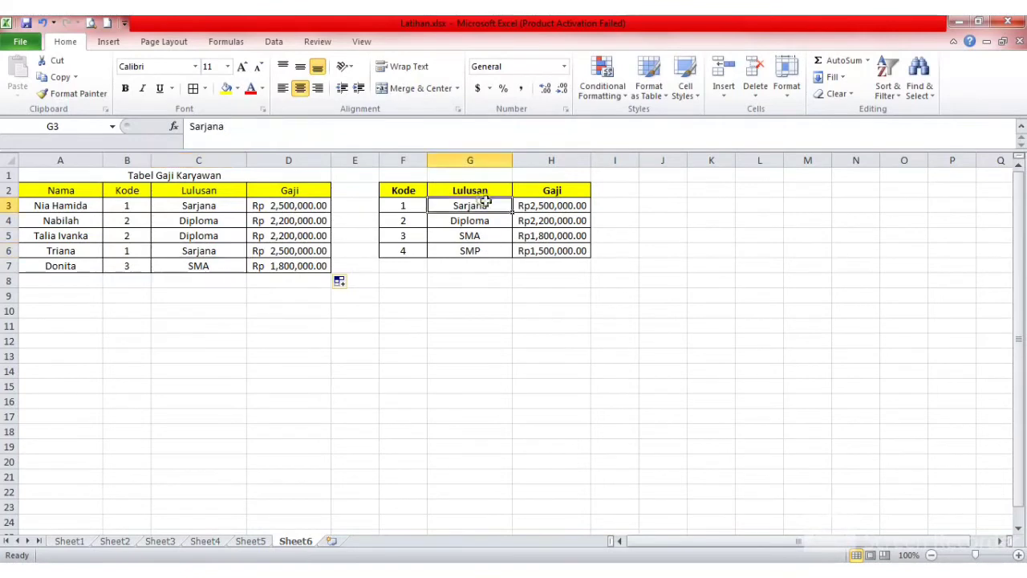
{"action": "left_click", "coordinate": [291, 236]}
{"action": "left_click", "coordinate": [470, 221]}
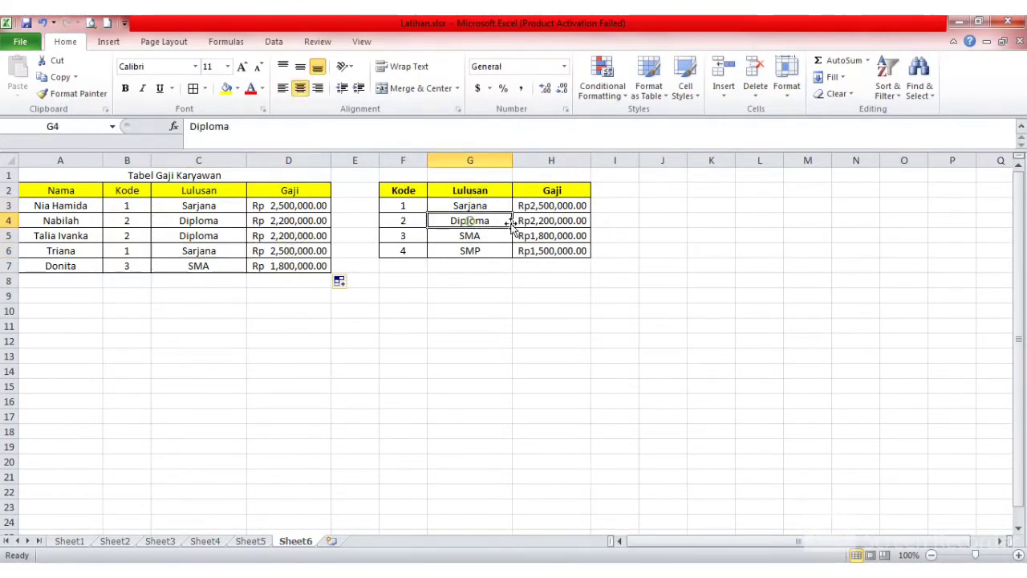
{"action": "left_click", "coordinate": [517, 222]}
{"action": "left_click", "coordinate": [218, 221]}
{"action": "left_click", "coordinate": [298, 221]}
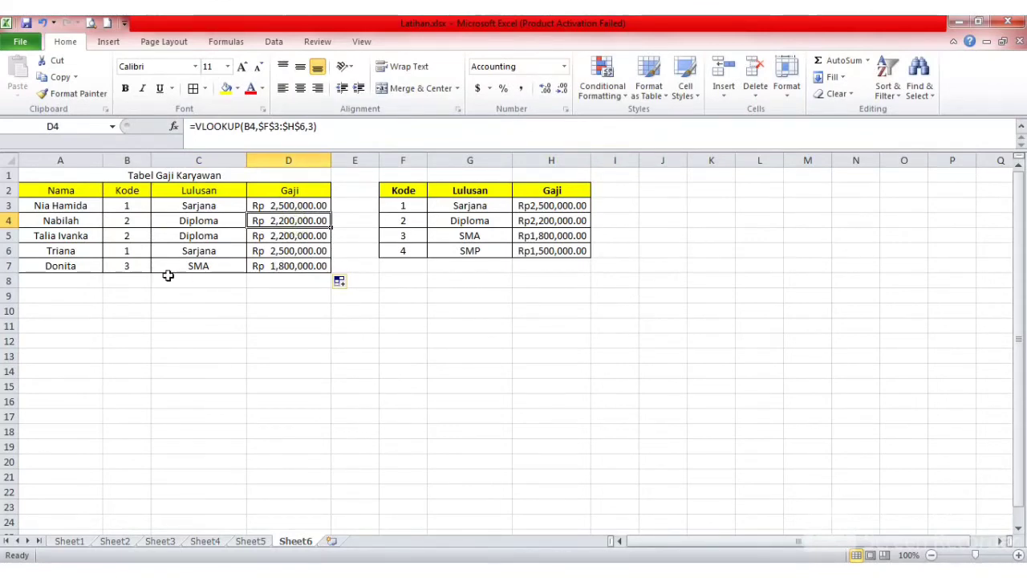
{"action": "left_click", "coordinate": [157, 236]}
{"action": "left_click", "coordinate": [308, 215]}
{"action": "left_click", "coordinate": [495, 236]}
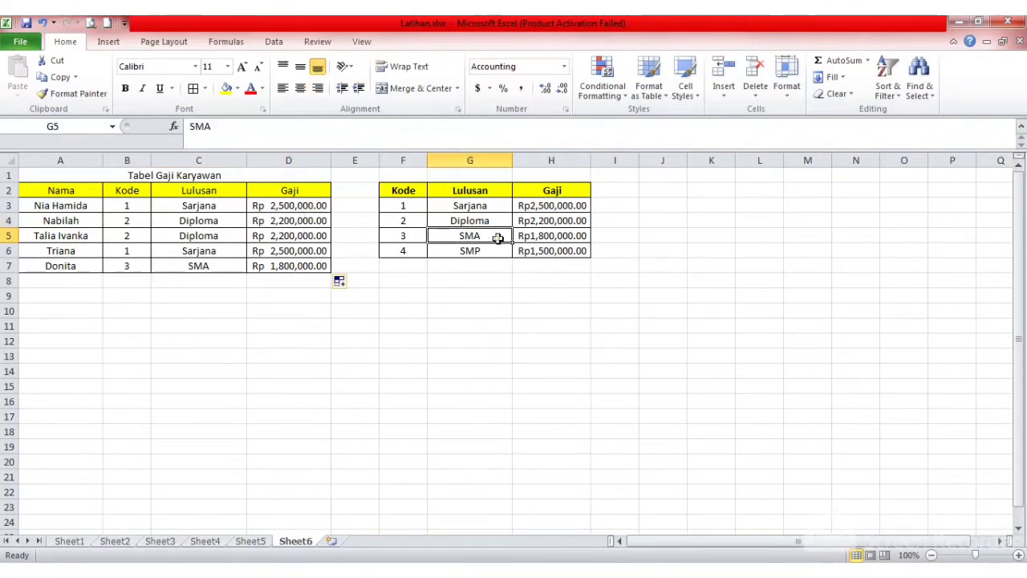
{"action": "left_click", "coordinate": [250, 206]}
{"action": "left_click", "coordinate": [216, 175]}
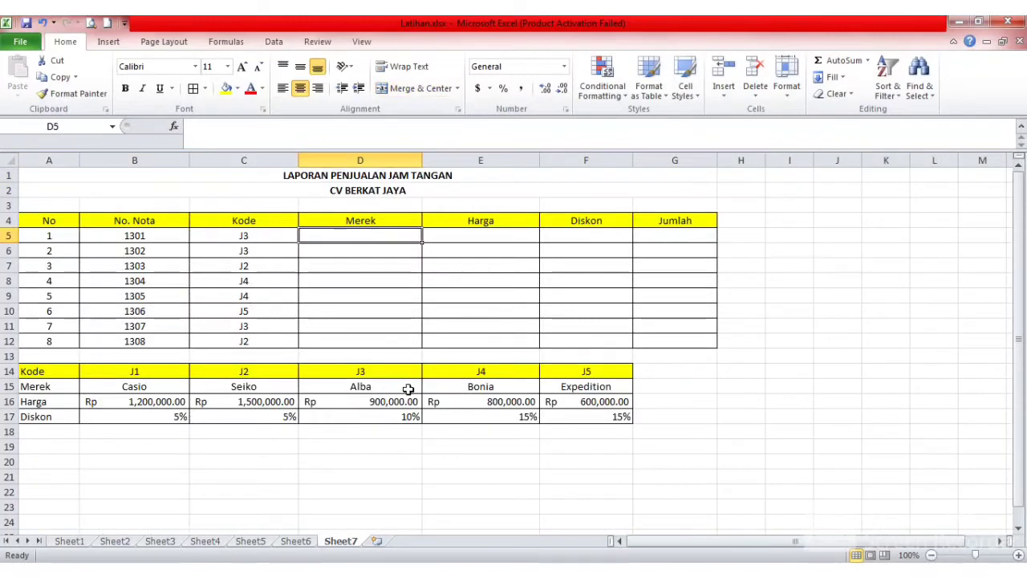
Examine the Kode, Merek and Harga rows of the horizontal lookup table in A14:F17 on Sheet7.
{"action": "left_click", "coordinate": [404, 395]}
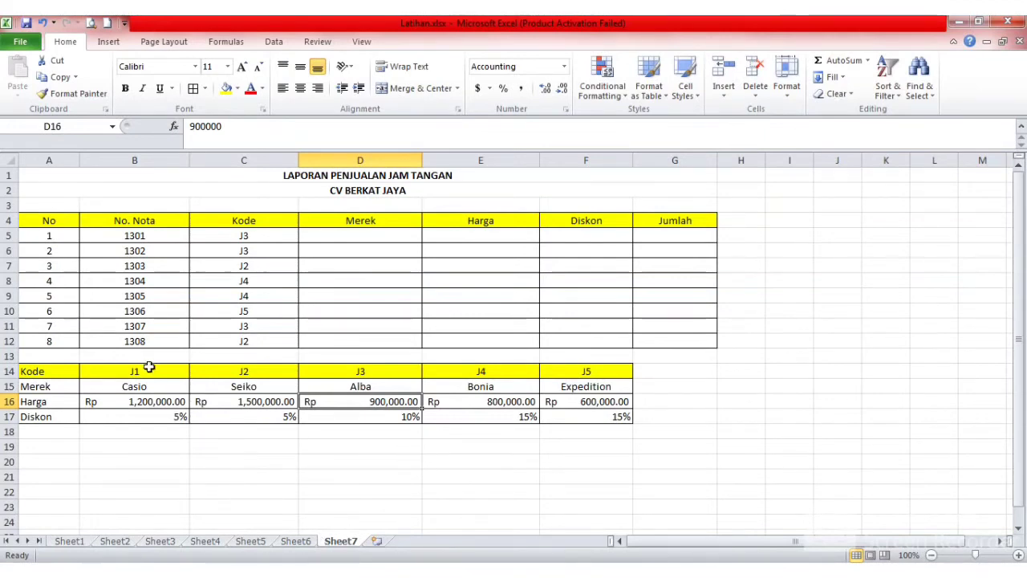
{"action": "left_click", "coordinate": [71, 369]}
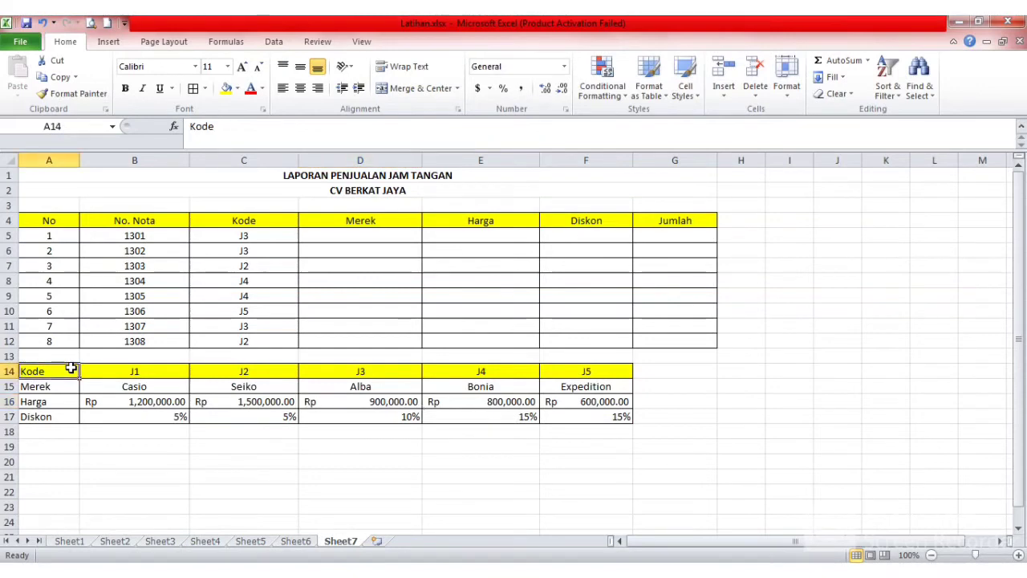
{"action": "left_click_drag", "start_coordinate": [71, 369], "coordinate": [613, 369]}
{"action": "left_click_drag", "start_coordinate": [62, 374], "coordinate": [608, 371]}
{"action": "left_click_drag", "start_coordinate": [64, 390], "coordinate": [574, 387]}
{"action": "left_click_drag", "start_coordinate": [47, 405], "coordinate": [614, 400]}
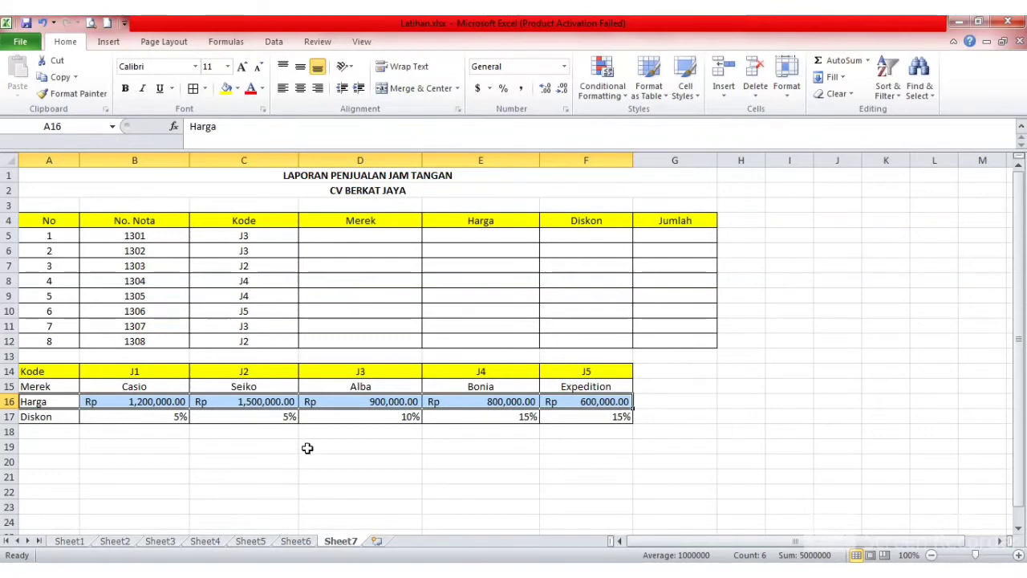
Begin an HLOOKUP formula in D5 with C5 as the lookup value and the absolute range $A$14:$F$17 as the table.
{"action": "left_click", "coordinate": [345, 238]}
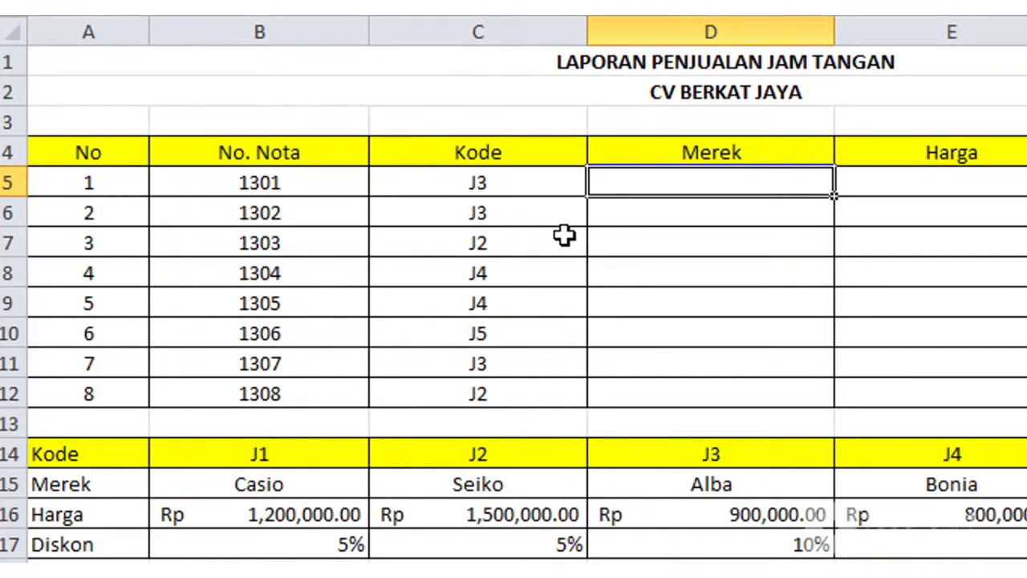
{"action": "type", "text": "="}
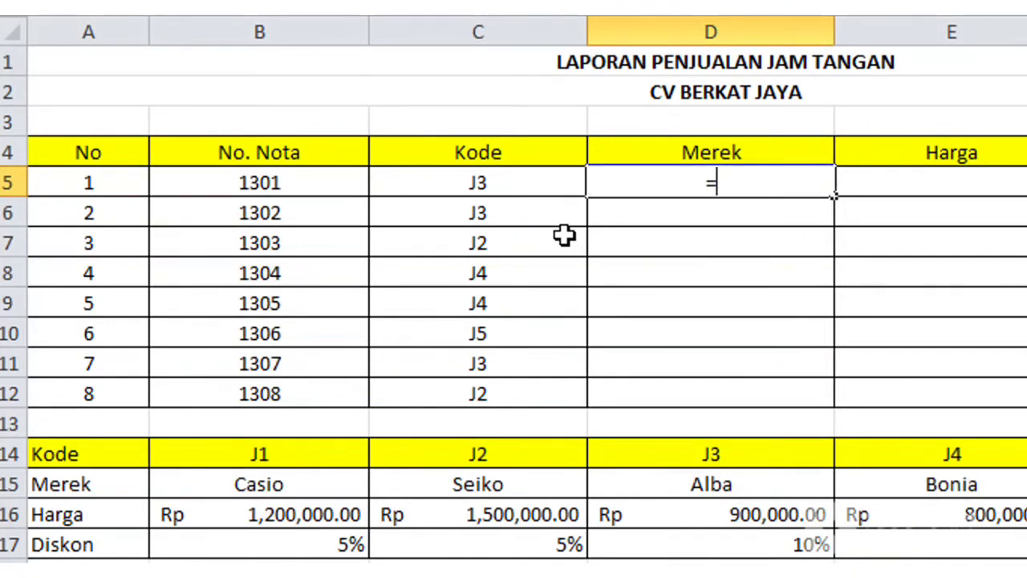
{"action": "type", "text": "h"}
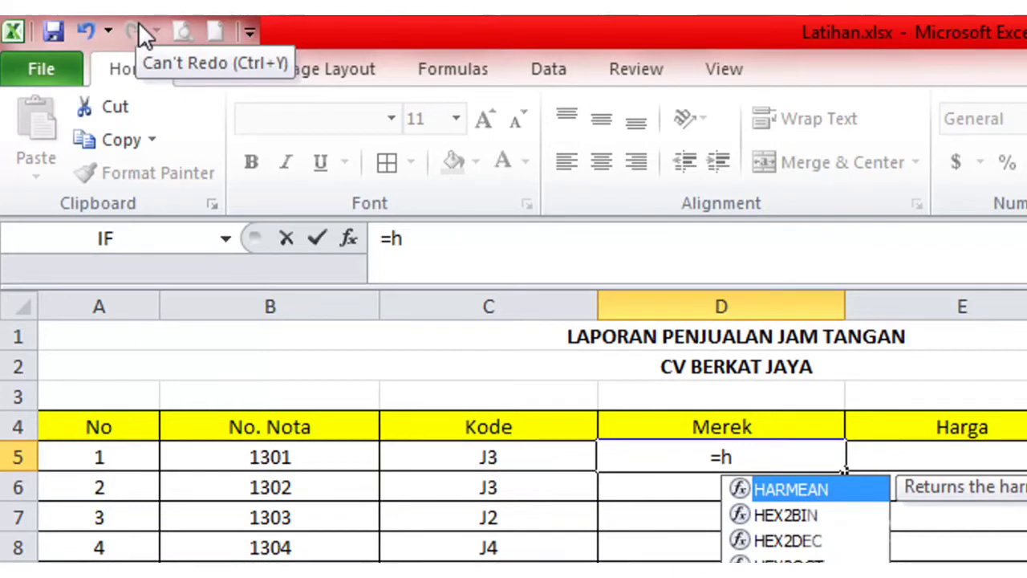
{"action": "type", "text": "l"}
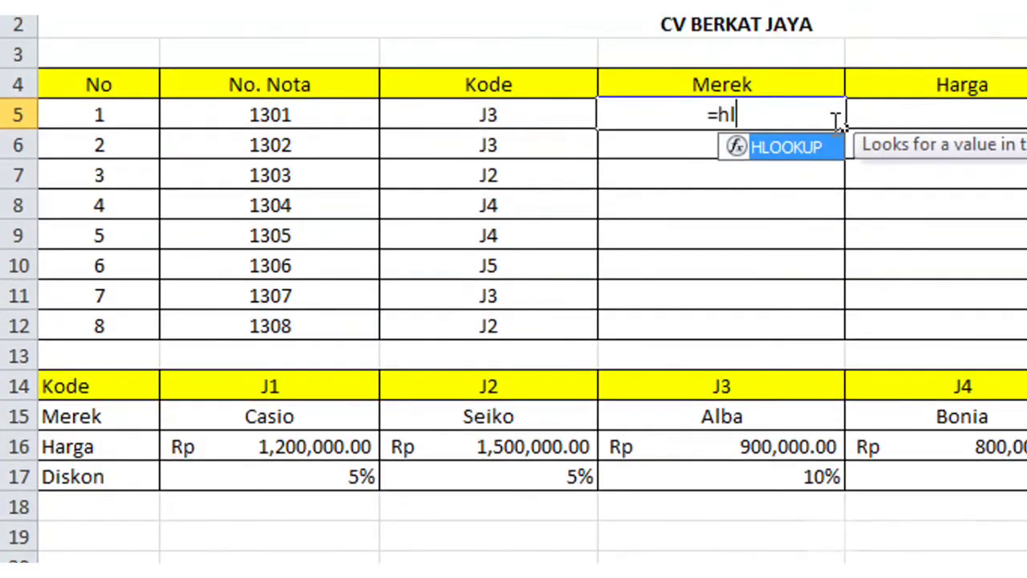
{"action": "double_click", "coordinate": [811, 145]}
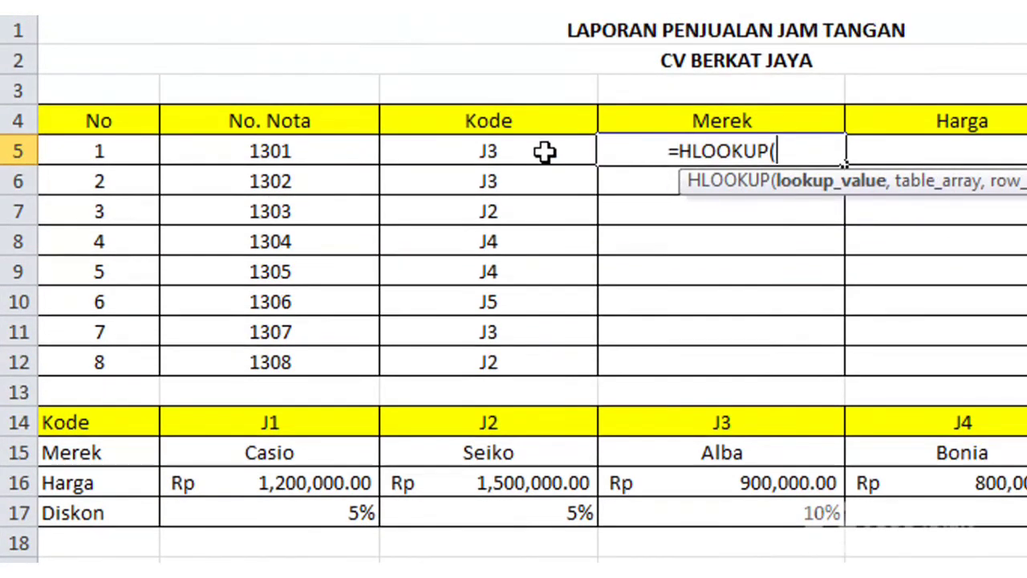
{"action": "left_click", "coordinate": [544, 114]}
{"action": "type", "text": ","}
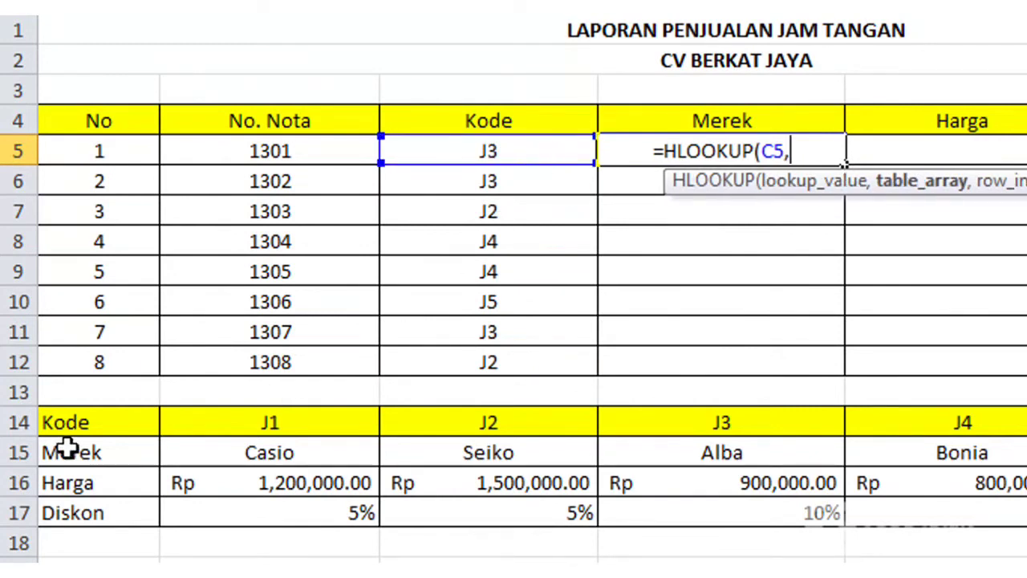
{"action": "left_click_drag", "start_coordinate": [71, 428], "coordinate": [928, 508]}
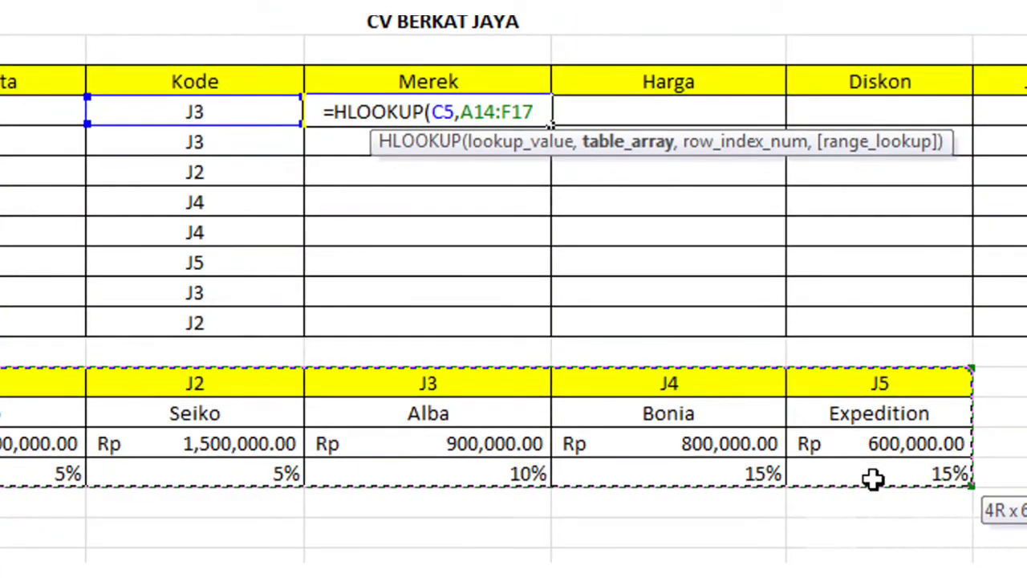
{"action": "left_click_drag", "start_coordinate": [873, 478], "coordinate": [874, 479]}
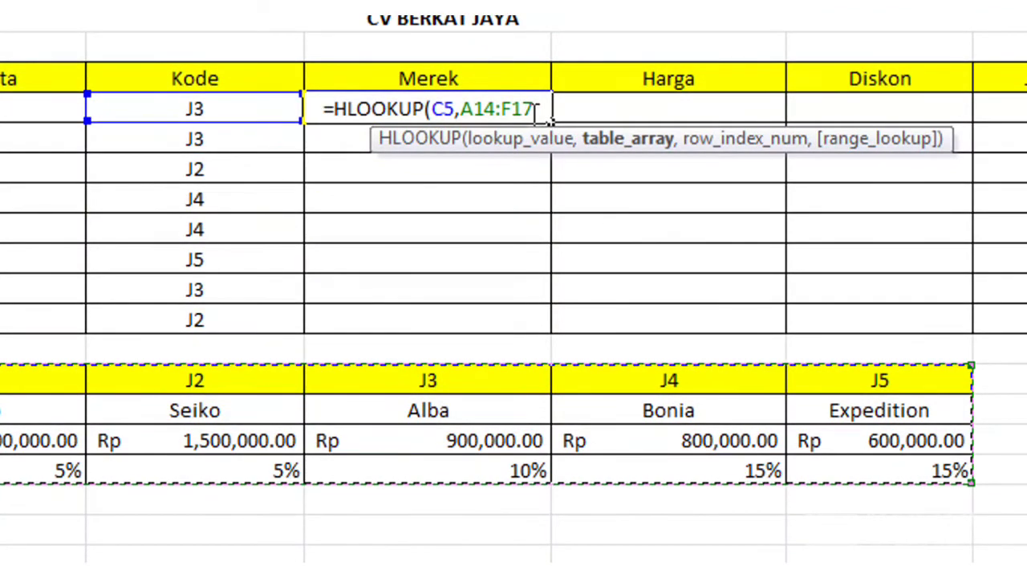
{"action": "key", "text": "F4"}
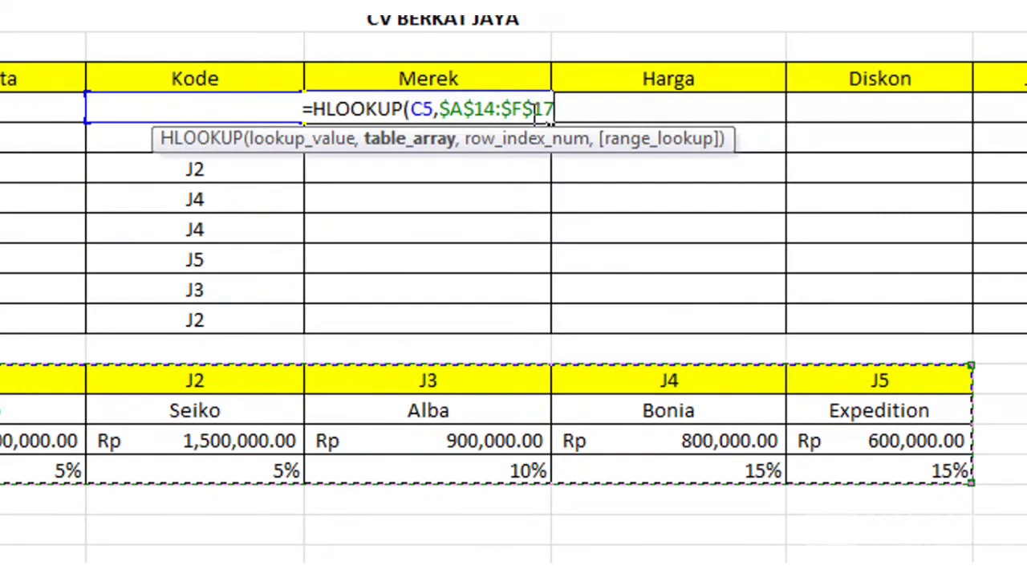
{"action": "type", "text": ","}
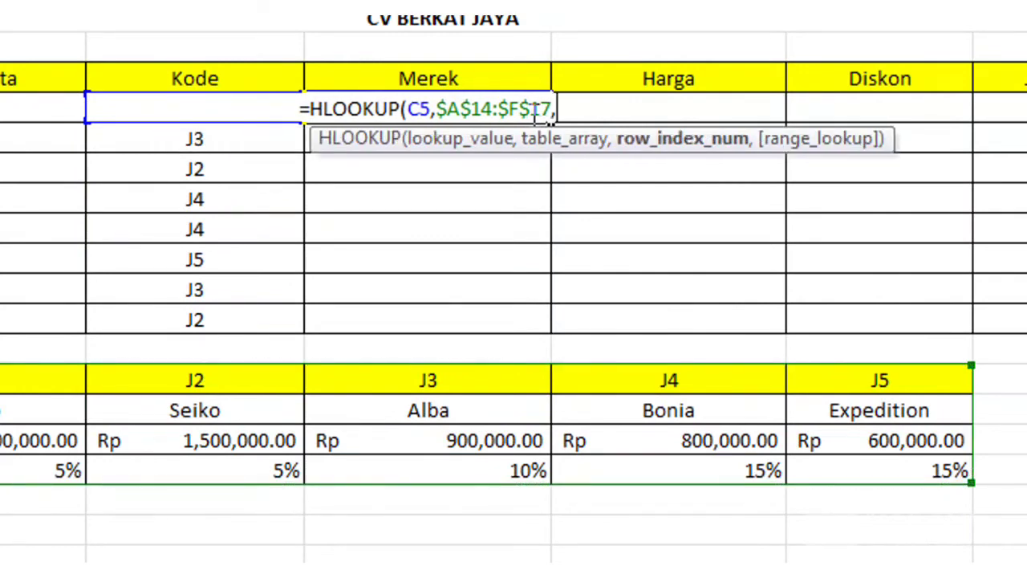